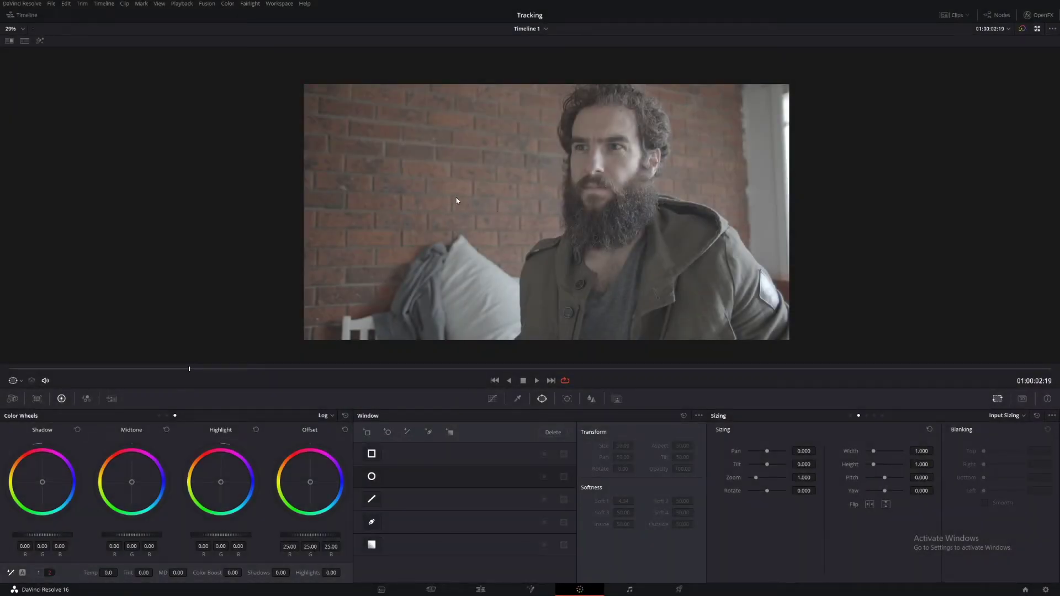
Show the Primaries Wheels and put the viewer in Qualifier mode with the picker's RGB readout enabled
{"action": "left_click", "coordinate": [159, 416]}
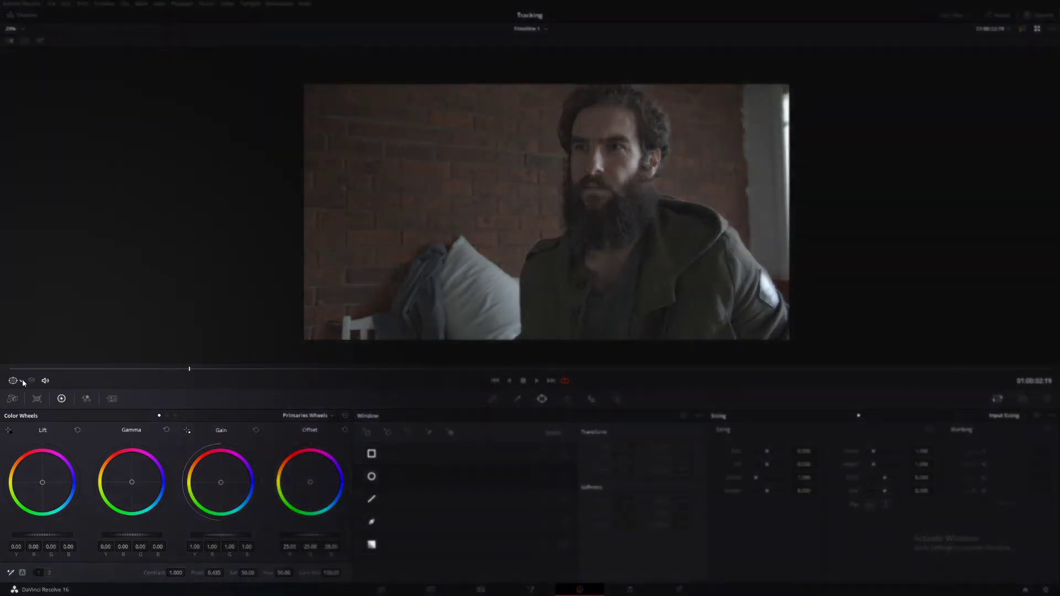
{"action": "left_click", "coordinate": [22, 381]}
{"action": "left_click", "coordinate": [33, 401]}
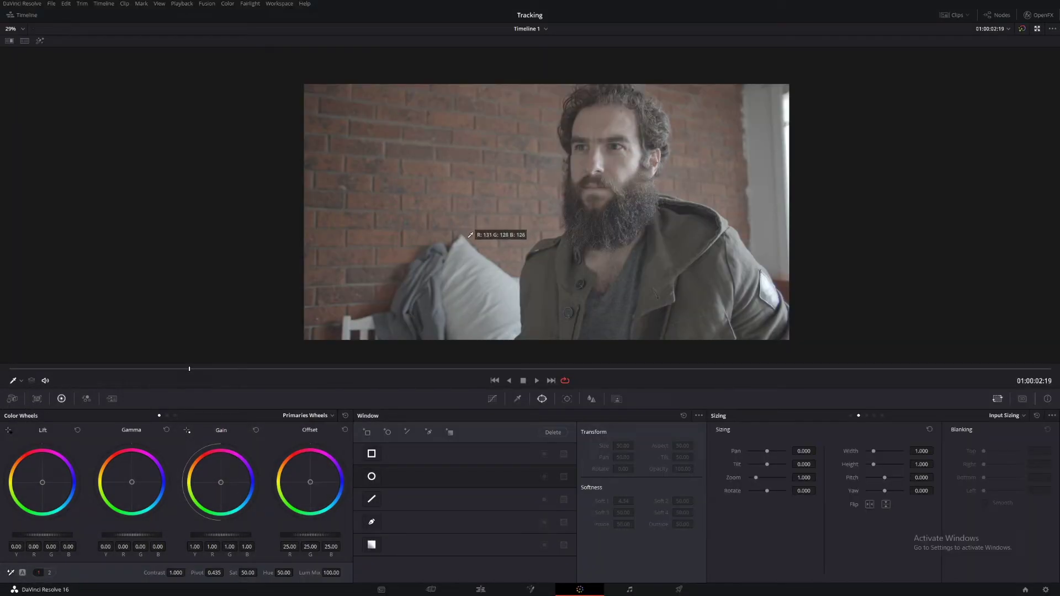
{"action": "right_click", "coordinate": [578, 154]}
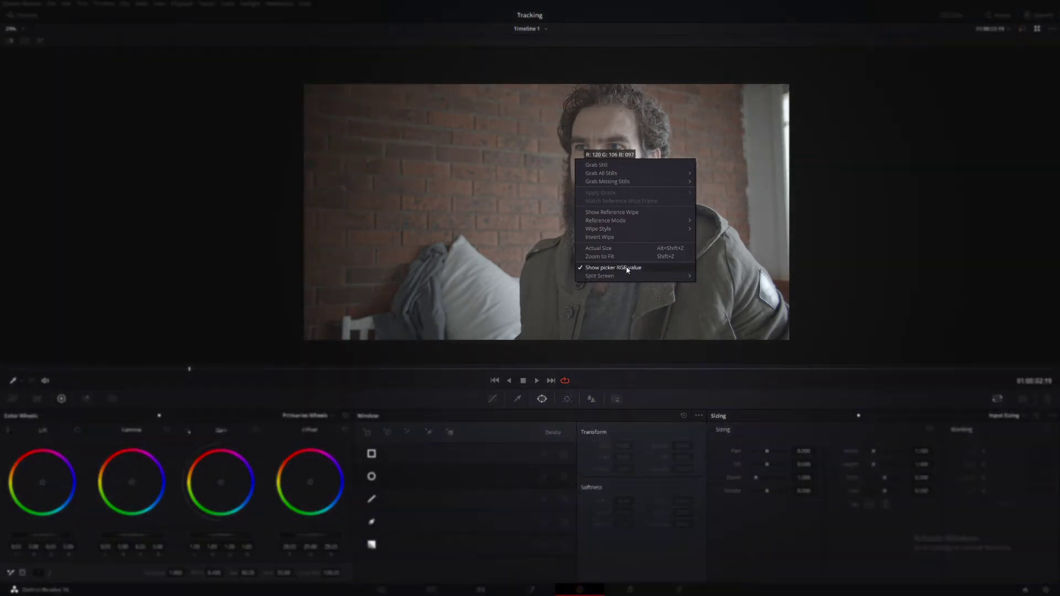
{"action": "left_click", "coordinate": [654, 20]}
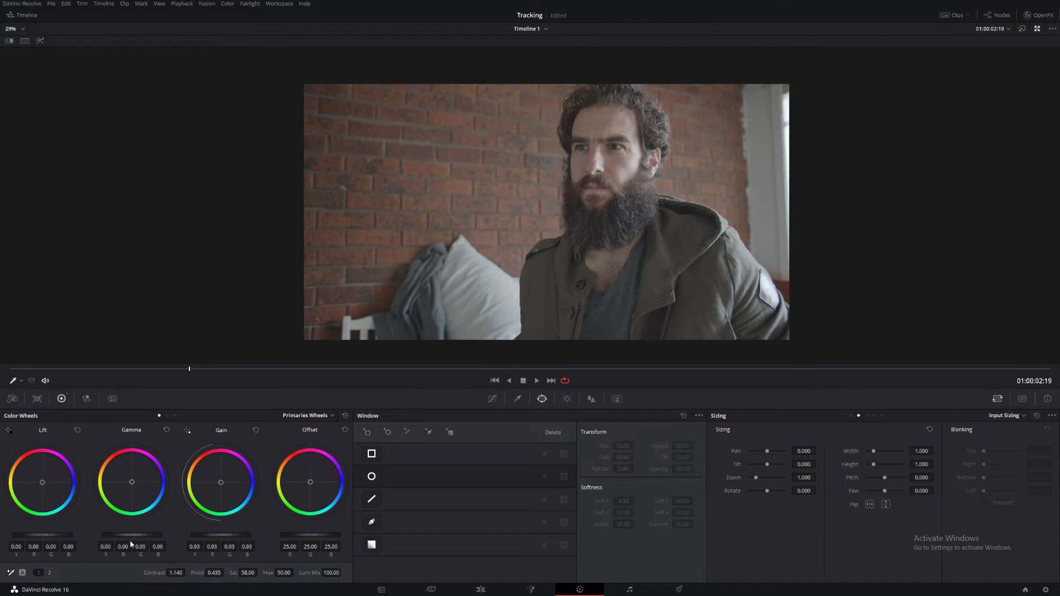
Lower the Gamma master value to -0.03 and add a serial node after the base correction
{"action": "left_click_drag", "start_coordinate": [135, 536], "coordinate": [132, 536]}
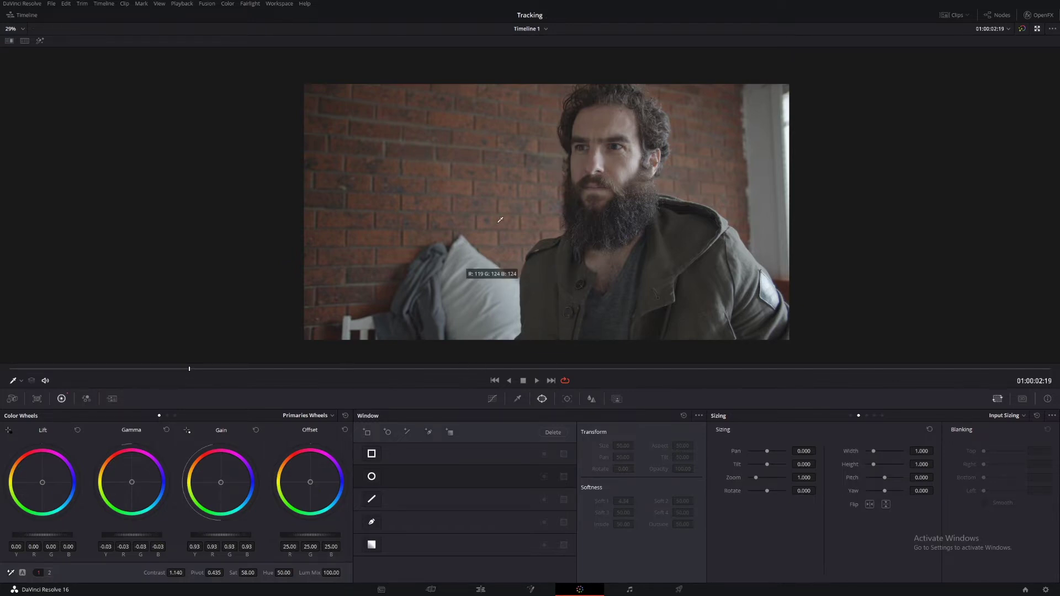
{"action": "key", "text": "alt+f"}
{"action": "key", "text": "alt+s"}
{"action": "key", "text": "alt+f"}
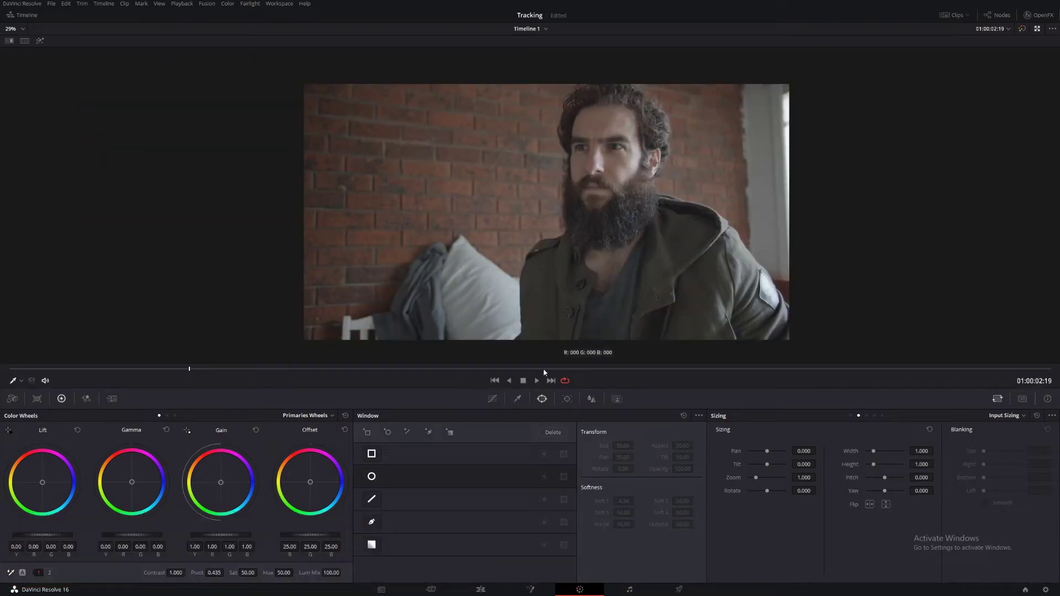
Sample the man's cheek skin with the HSL Qualifier and show the selection in Highlight mode
{"action": "left_click", "coordinate": [517, 399]}
{"action": "scroll", "coordinate": [627, 232], "scroll_direction": "up", "scroll_amount": 1}
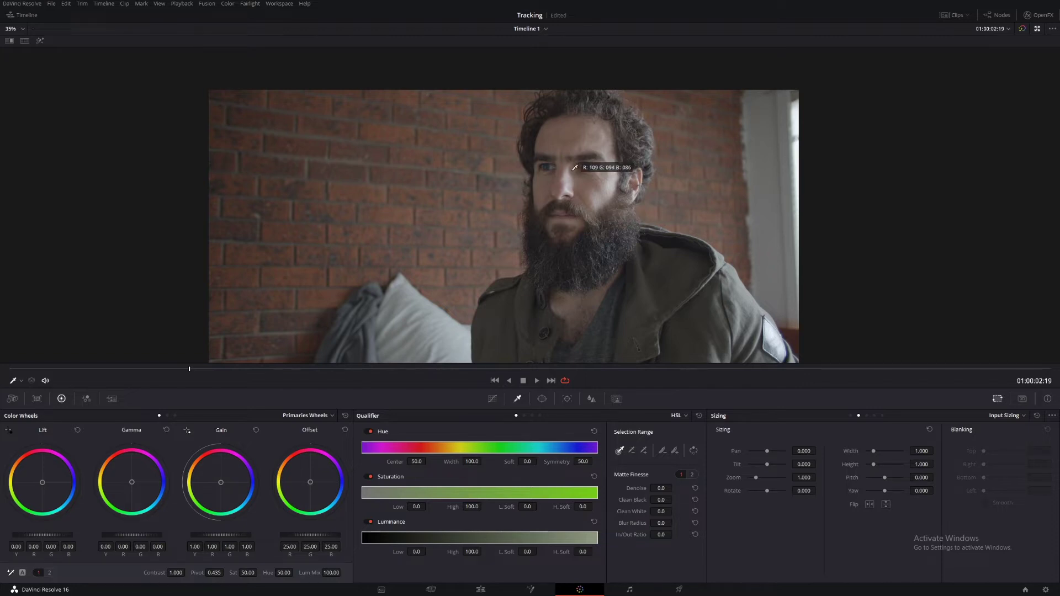
{"action": "left_click_drag", "start_coordinate": [577, 178], "coordinate": [590, 188]}
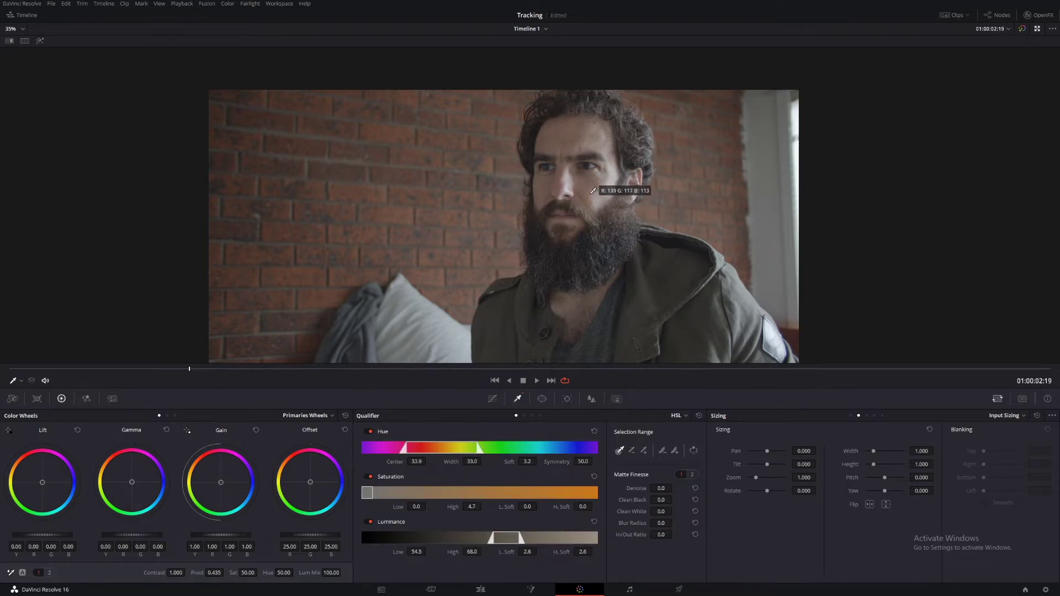
{"action": "key", "text": "shift+h"}
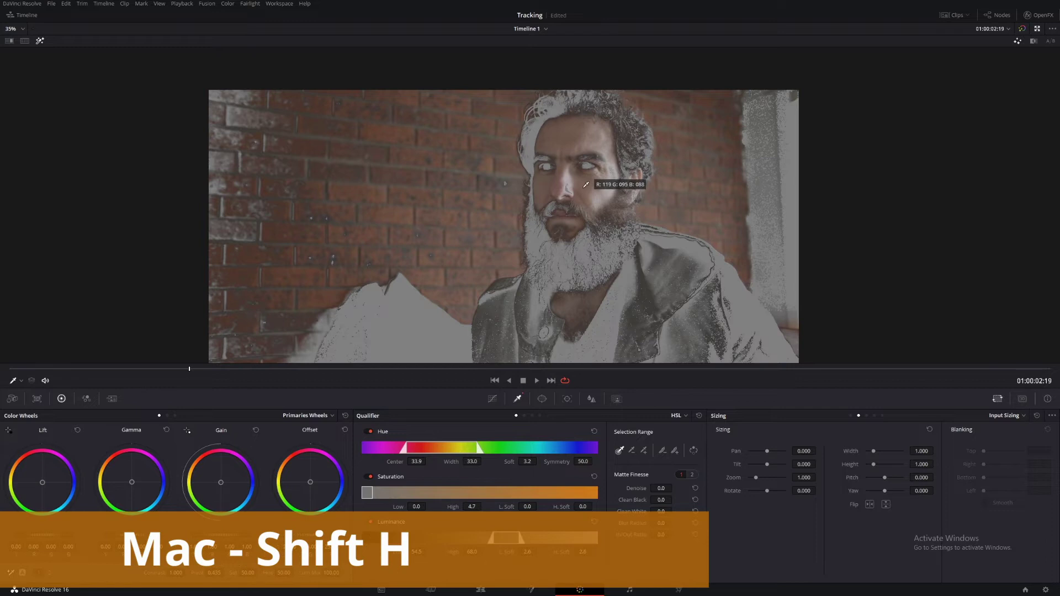
{"action": "scroll", "coordinate": [568, 223], "scroll_direction": "up", "scroll_amount": 2}
{"action": "left_click_drag", "start_coordinate": [567, 223], "coordinate": [494, 185]}
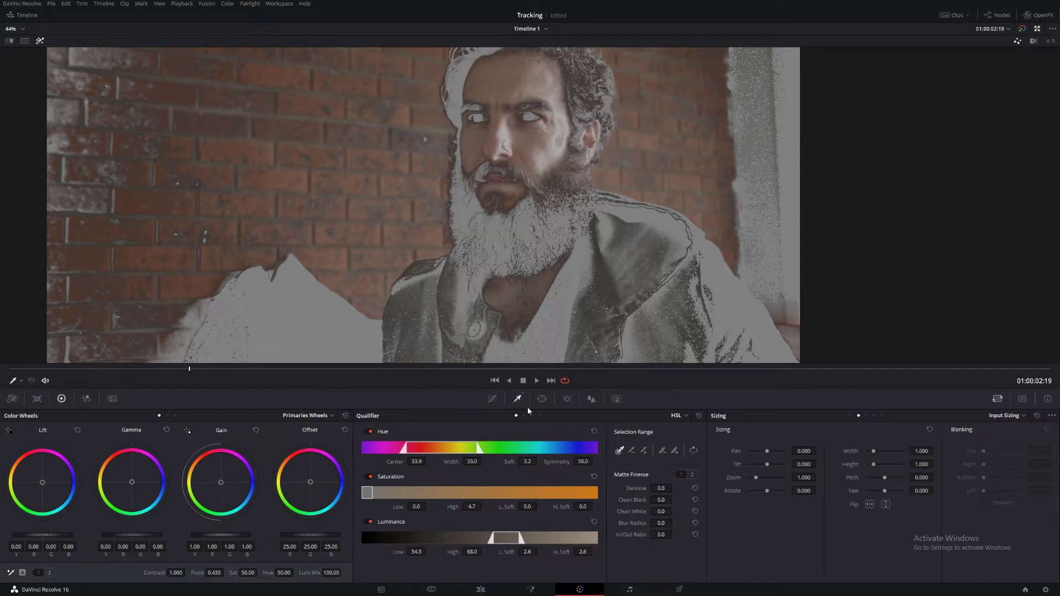
Adjust the qualifier range to Saturation High 12.7, Luminance Low 55.1 and Luminance High 72.1
{"action": "left_click_drag", "start_coordinate": [474, 507], "coordinate": [473, 508]}
{"action": "left_click_drag", "start_coordinate": [472, 552], "coordinate": [470, 552]}
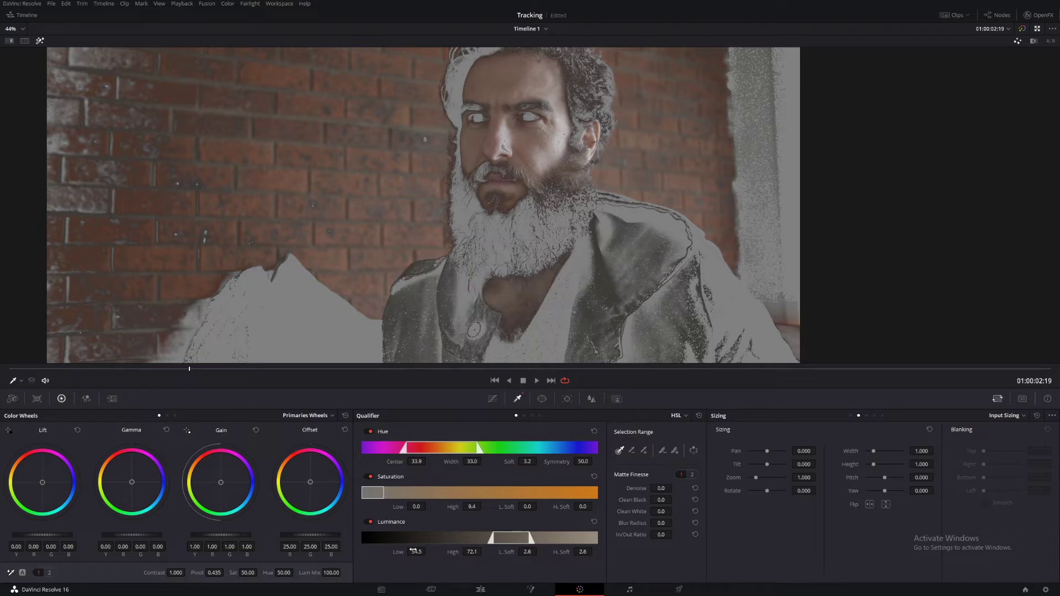
{"action": "left_click_drag", "start_coordinate": [428, 552], "coordinate": [428, 552]}
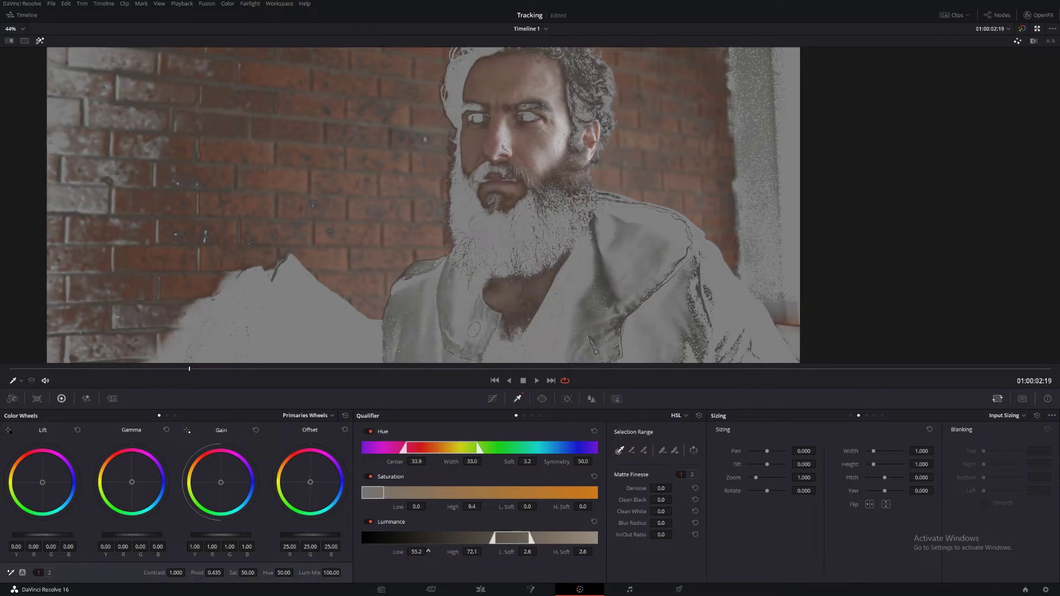
{"action": "scroll", "coordinate": [577, 234], "scroll_direction": "up", "scroll_amount": 2}
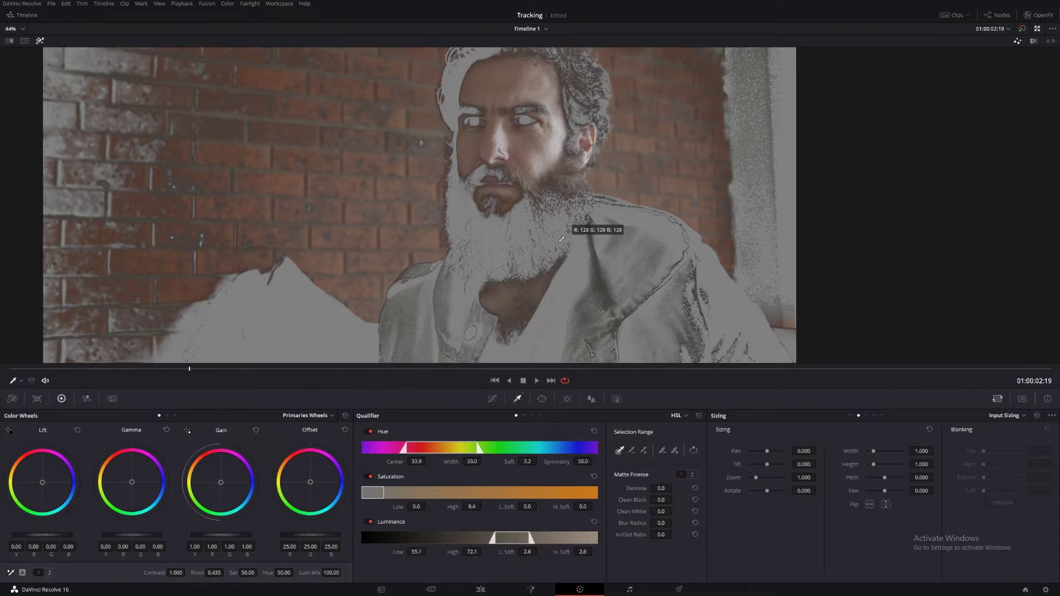
{"action": "left_click_drag", "start_coordinate": [471, 507], "coordinate": [489, 506]}
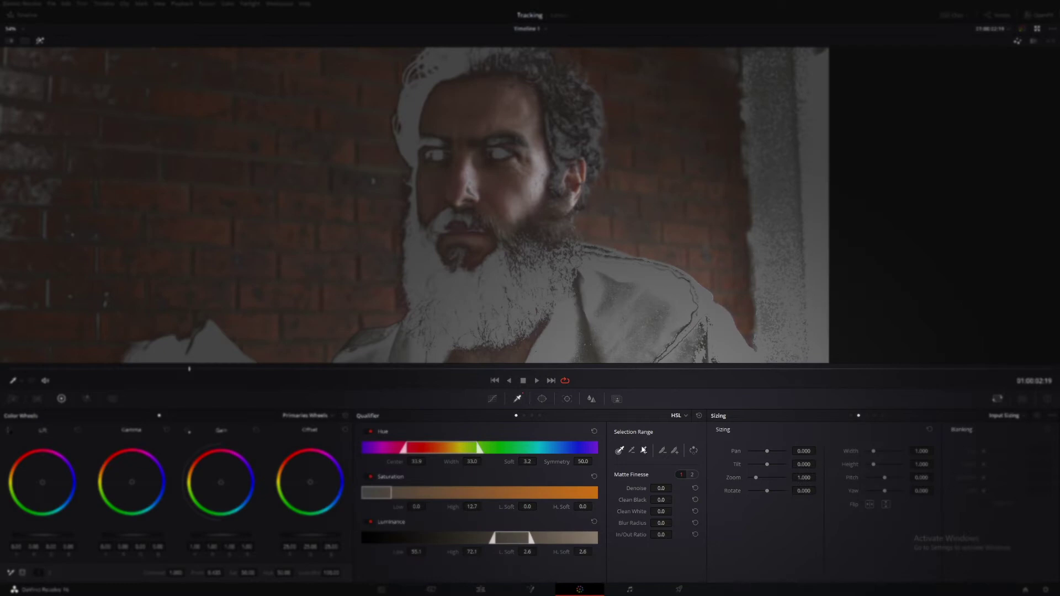
Add the nose's skin tone to the qualifier selection and refine the matte with Clean Black 12.4, Clean White 10.7 and Blur Radius 18.1
{"action": "left_click", "coordinate": [643, 450]}
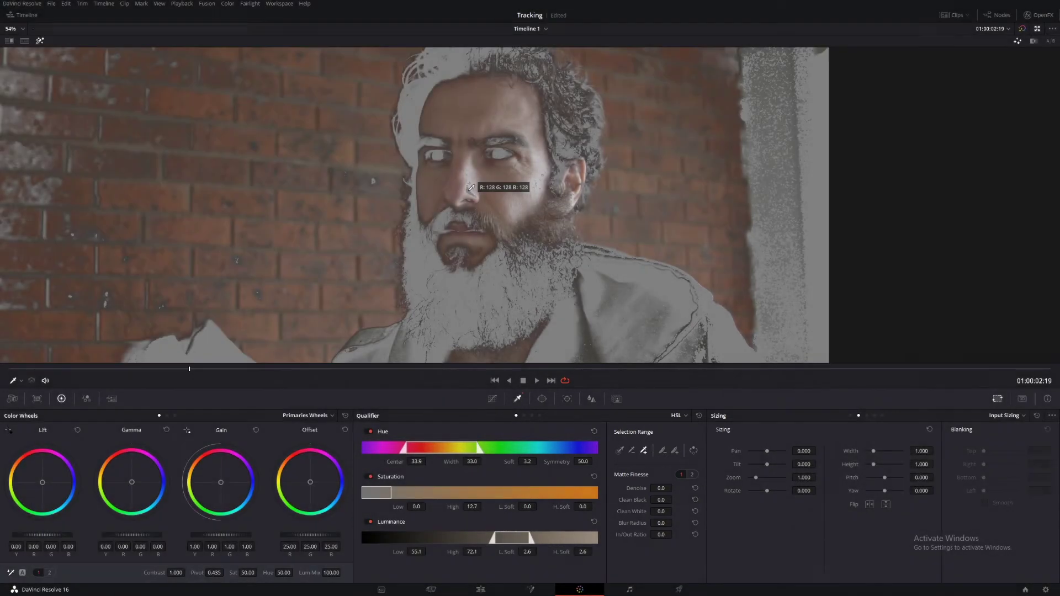
{"action": "left_click", "coordinate": [472, 191]}
{"action": "left_click_drag", "start_coordinate": [661, 511], "coordinate": [691, 511]}
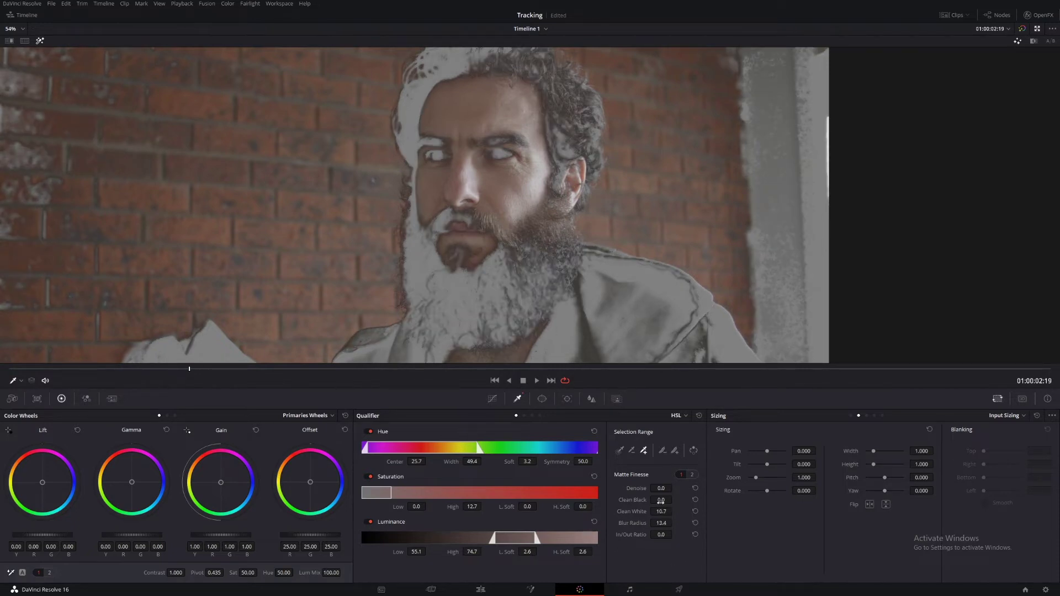
{"action": "left_click_drag", "start_coordinate": [675, 499], "coordinate": [706, 499]}
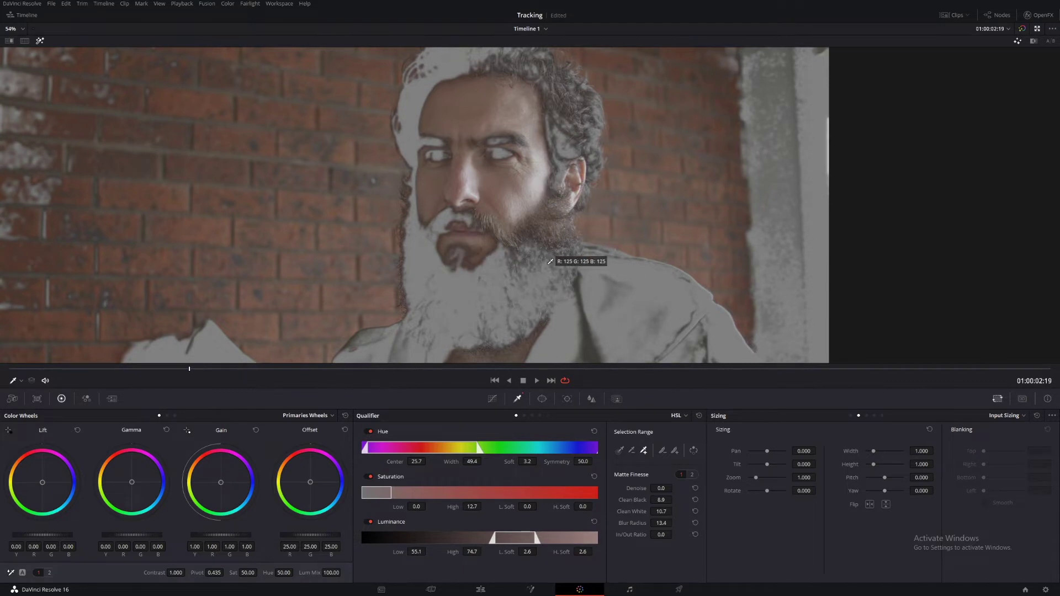
{"action": "left_click_drag", "start_coordinate": [545, 254], "coordinate": [576, 155]}
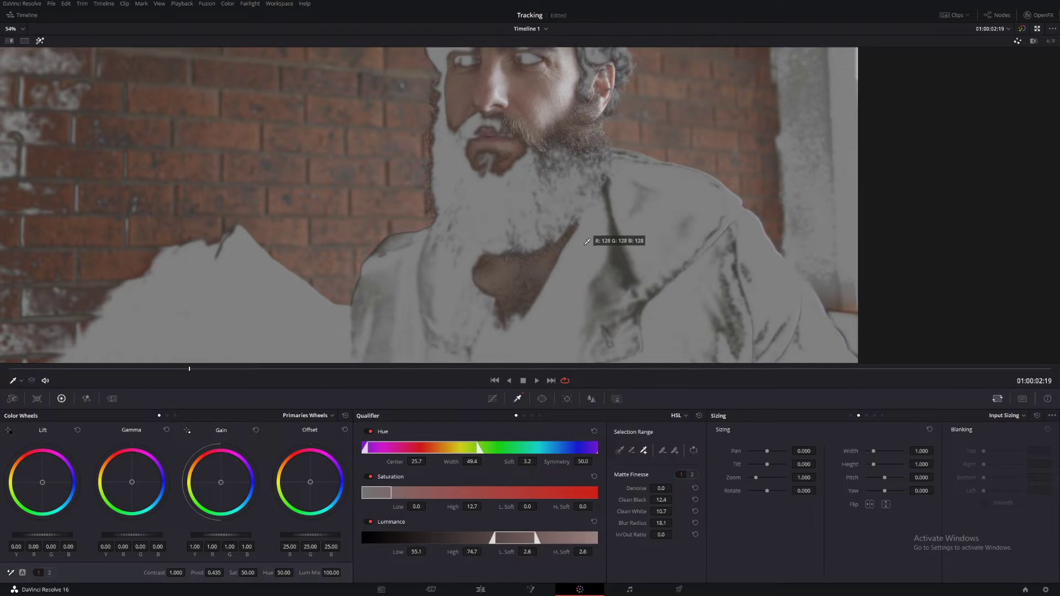
{"action": "left_click_drag", "start_coordinate": [586, 232], "coordinate": [570, 299]}
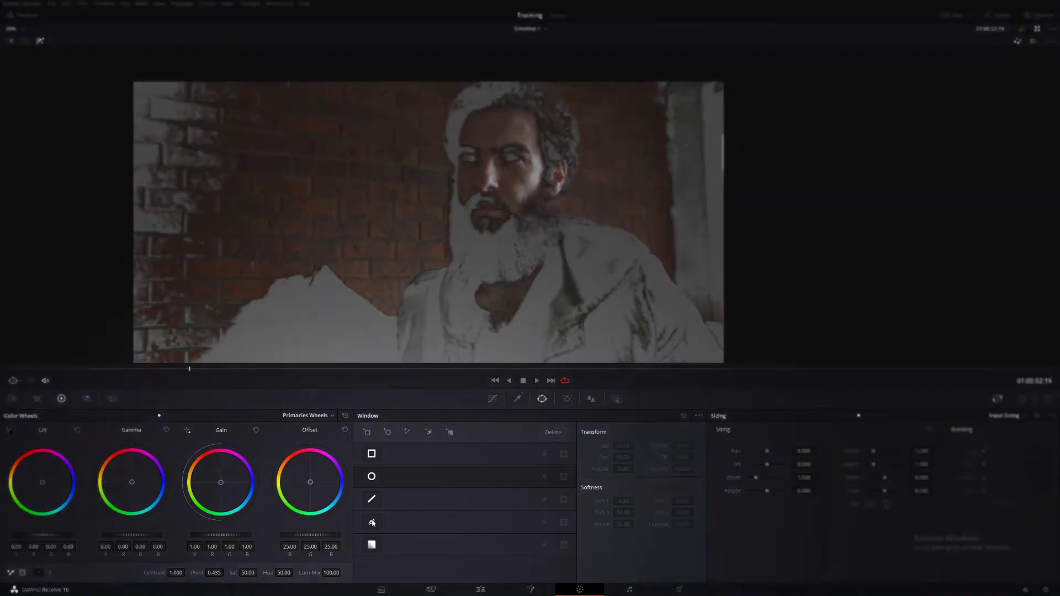
Draw a closed curve power window around the man's face, ear, beard and exposed neck to isolate the skin
{"action": "left_click", "coordinate": [372, 524]}
{"action": "left_click", "coordinate": [460, 120]}
{"action": "left_click", "coordinate": [472, 106]}
{"action": "left_click", "coordinate": [509, 97]}
{"action": "left_click", "coordinate": [553, 133]}
{"action": "left_click", "coordinate": [554, 155]}
{"action": "left_click", "coordinate": [568, 157]}
{"action": "left_click", "coordinate": [560, 195]}
{"action": "left_click", "coordinate": [540, 195]}
{"action": "left_click", "coordinate": [535, 208]}
{"action": "left_click", "coordinate": [545, 265]}
{"action": "left_click", "coordinate": [534, 316]}
{"action": "left_click", "coordinate": [483, 354]}
{"action": "left_click", "coordinate": [462, 296]}
{"action": "left_click", "coordinate": [476, 263]}
{"action": "left_click", "coordinate": [499, 241]}
{"action": "left_click", "coordinate": [467, 224]}
{"action": "left_click", "coordinate": [460, 217]}
{"action": "left_click", "coordinate": [453, 195]}
{"action": "left_click", "coordinate": [458, 167]}
{"action": "left_click", "coordinate": [459, 120]}
Soften the curve window's edges with Inside 2.84 and Outside 1.24
{"action": "scroll", "coordinate": [503, 228], "scroll_direction": "up", "scroll_amount": 1}
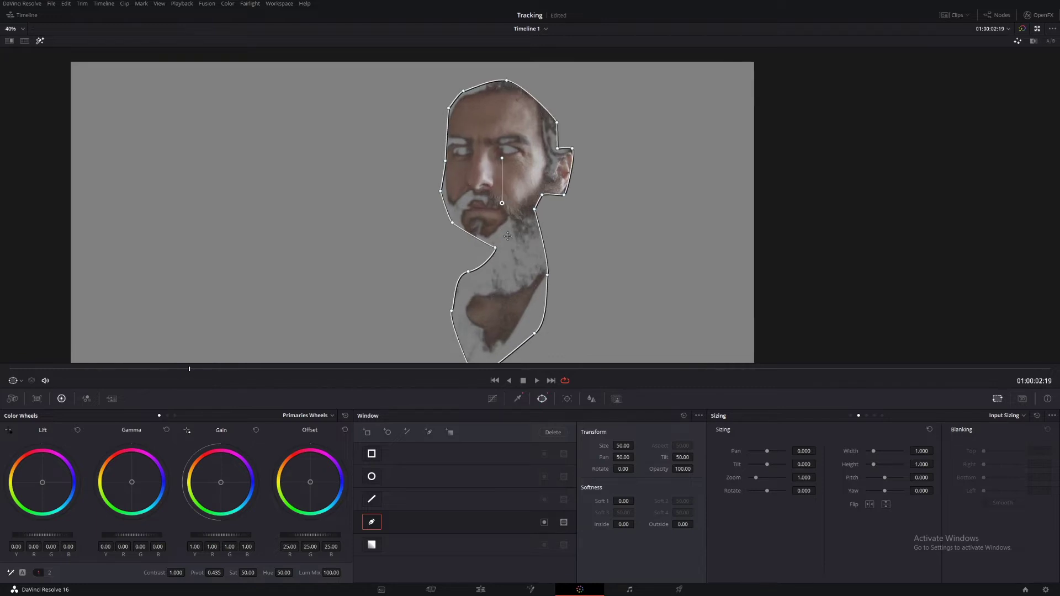
{"action": "left_click_drag", "start_coordinate": [623, 524], "coordinate": [684, 525]}
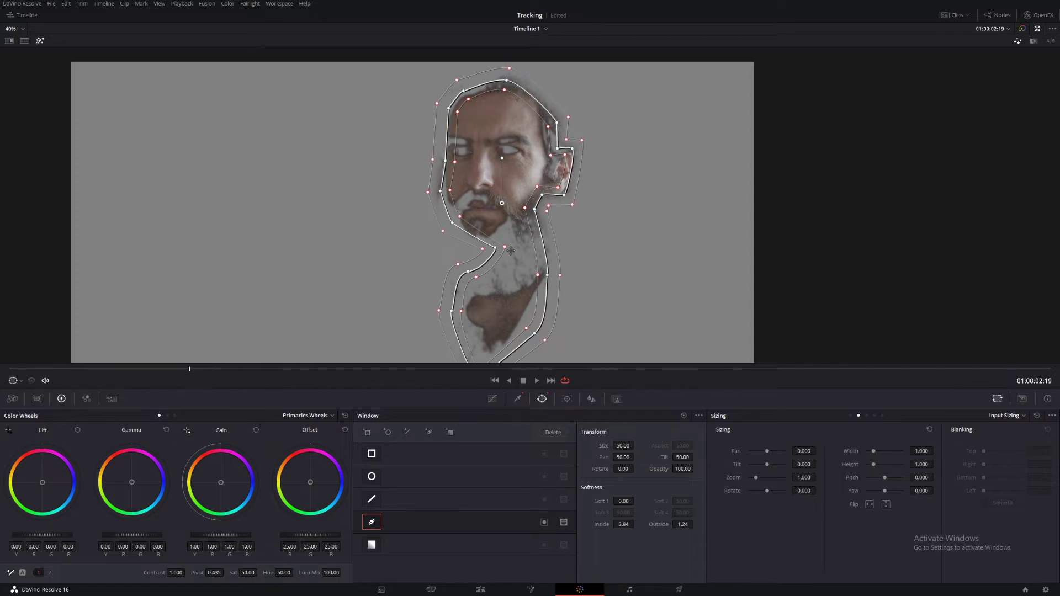
{"action": "scroll", "coordinate": [529, 150], "scroll_direction": "up", "scroll_amount": 4}
{"action": "left_click_drag", "start_coordinate": [544, 235], "coordinate": [634, 281]}
{"action": "left_click_drag", "start_coordinate": [568, 296], "coordinate": [521, 258]}
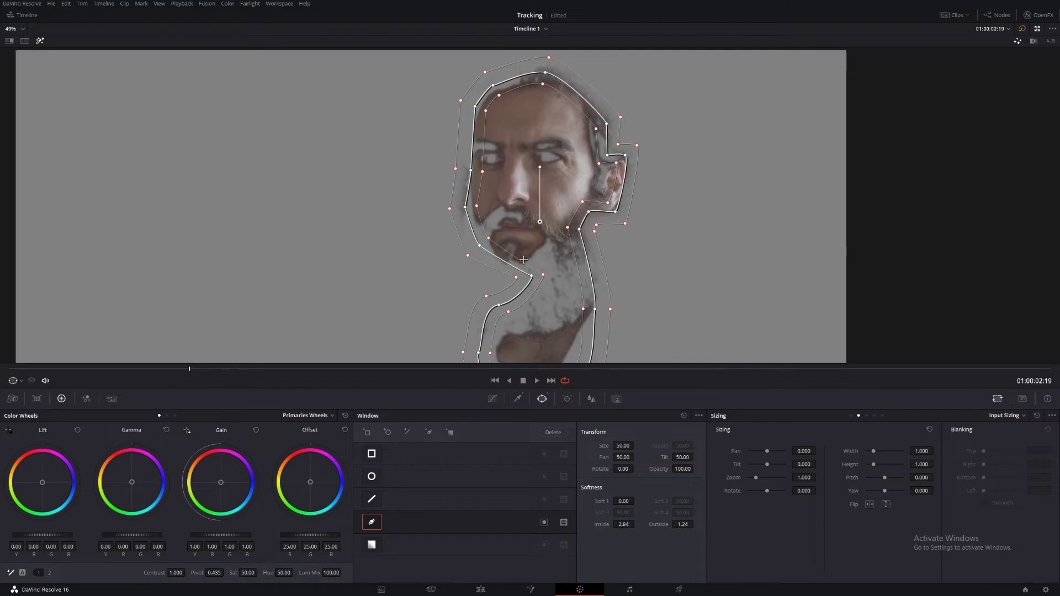
Turn off the Highlight view and hide the power window outline in the viewer
{"action": "key", "text": "shift+h"}
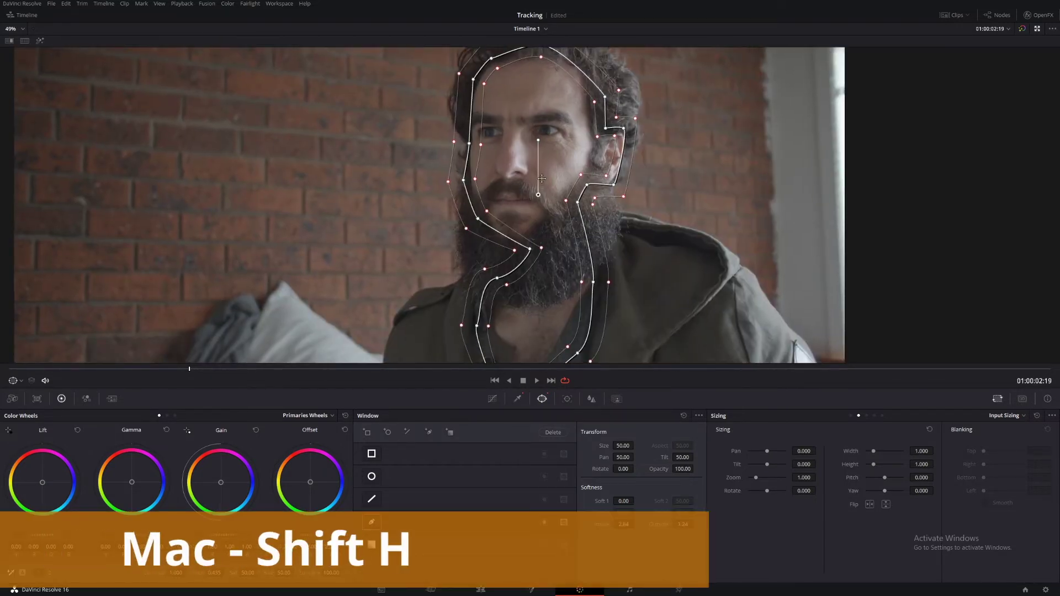
{"action": "left_click", "coordinate": [21, 381]}
{"action": "left_click", "coordinate": [24, 393]}
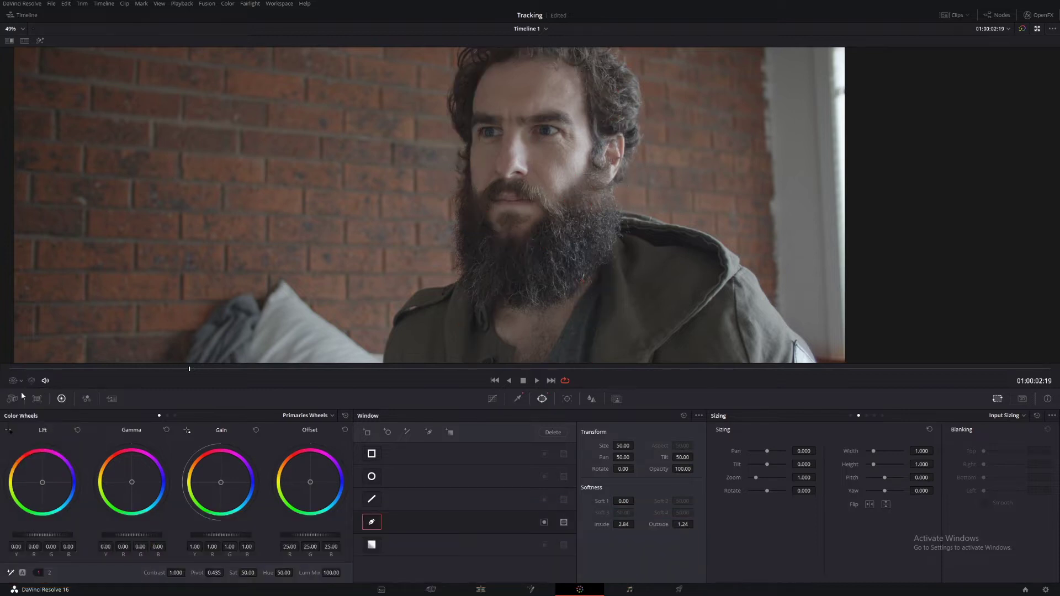
Set the node's Hue to 0.00 to recolor the masked skin
{"action": "scroll", "coordinate": [567, 261], "scroll_direction": "down", "scroll_amount": 1}
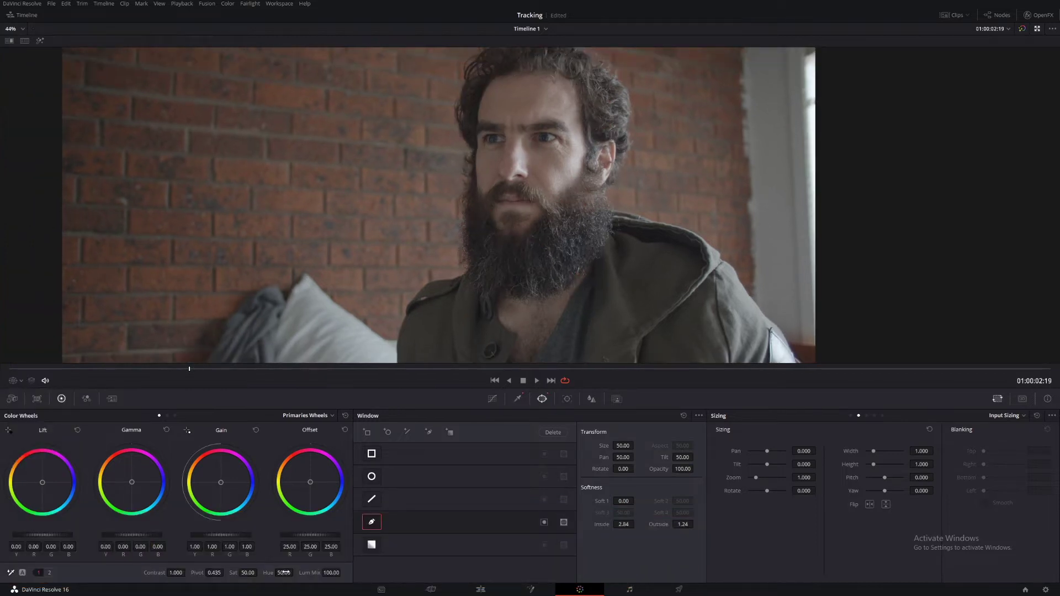
{"action": "left_click_drag", "start_coordinate": [286, 572], "coordinate": [232, 572]}
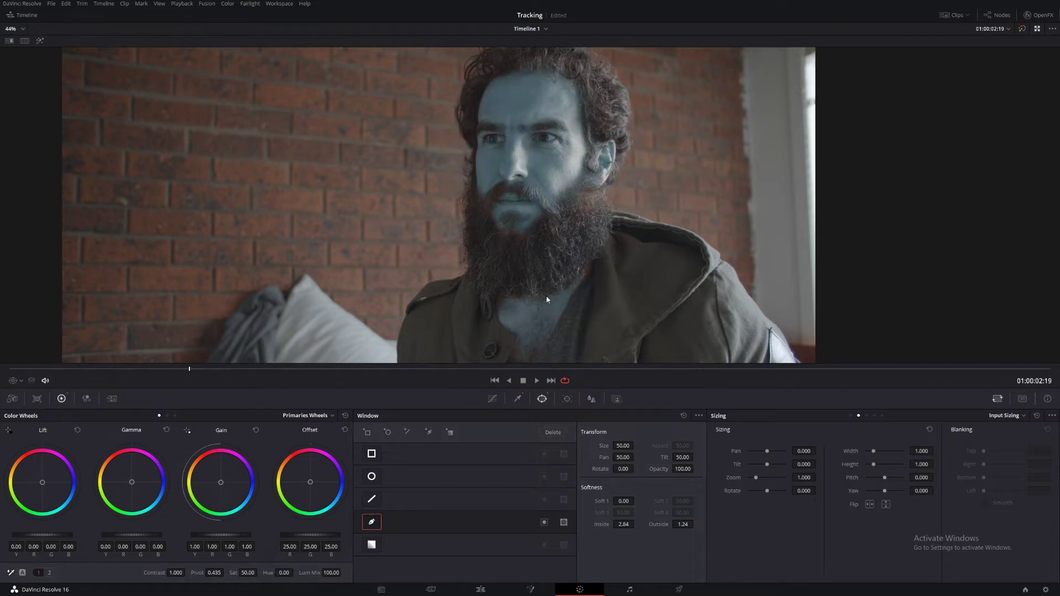
{"action": "left_click_drag", "start_coordinate": [542, 320], "coordinate": [522, 296]}
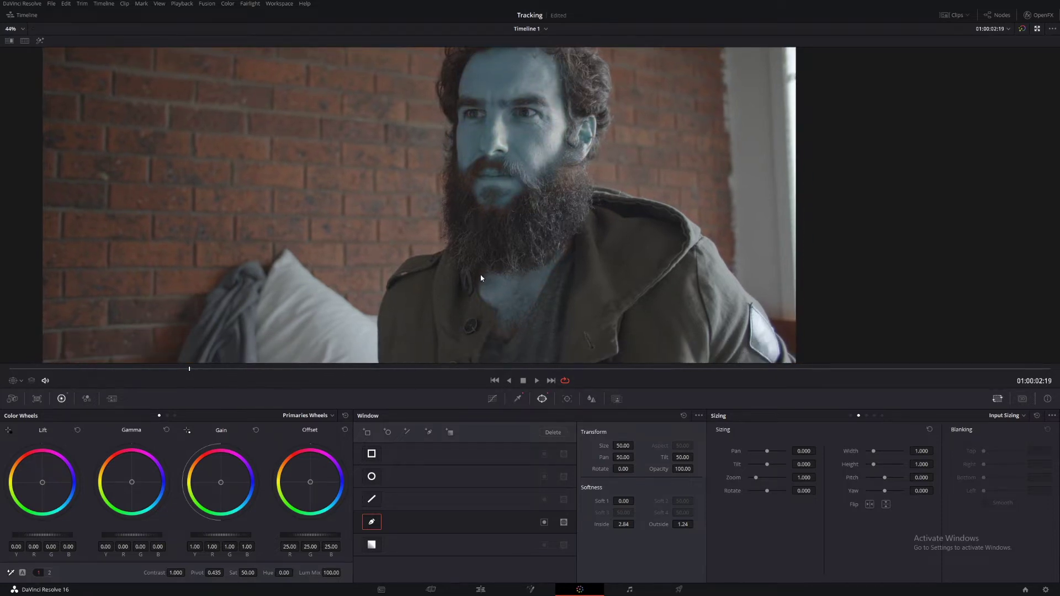
{"action": "scroll", "coordinate": [526, 278], "scroll_direction": "up", "scroll_amount": 2}
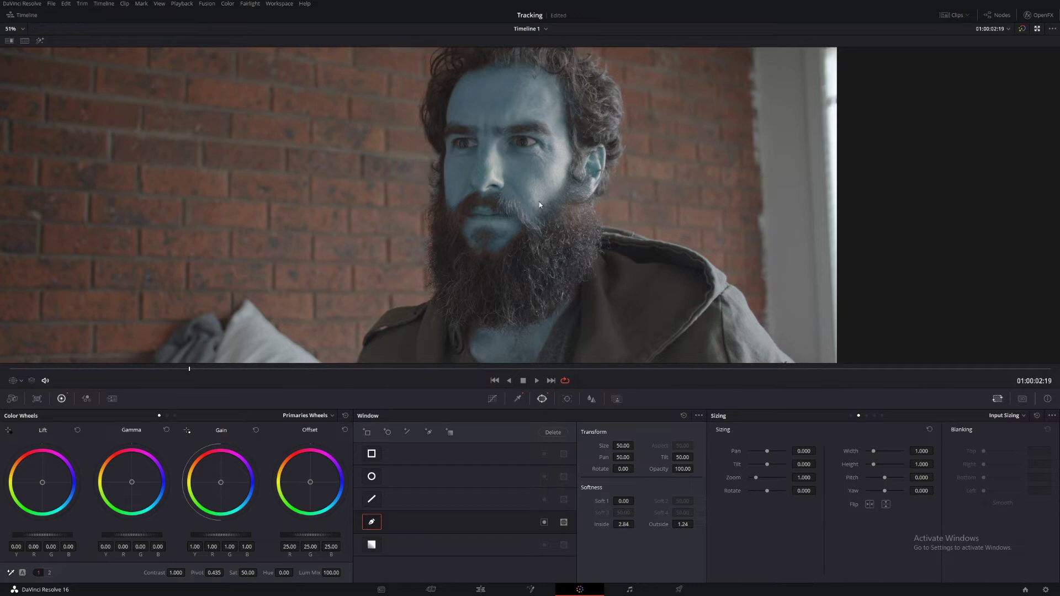
Display the power window outline again and examine how it fits the beard, neck and chest
{"action": "left_click", "coordinate": [16, 380]}
{"action": "left_click", "coordinate": [34, 411]}
{"action": "mouse_move", "coordinate": [544, 214]}
{"action": "left_mouse_down"}
{"action": "mouse_move", "coordinate": [526, 212]}
{"action": "mouse_move", "coordinate": [556, 182]}
{"action": "mouse_move", "coordinate": [543, 220]}
{"action": "left_mouse_up"}
{"action": "left_click_drag", "start_coordinate": [566, 277], "coordinate": [560, 203]}
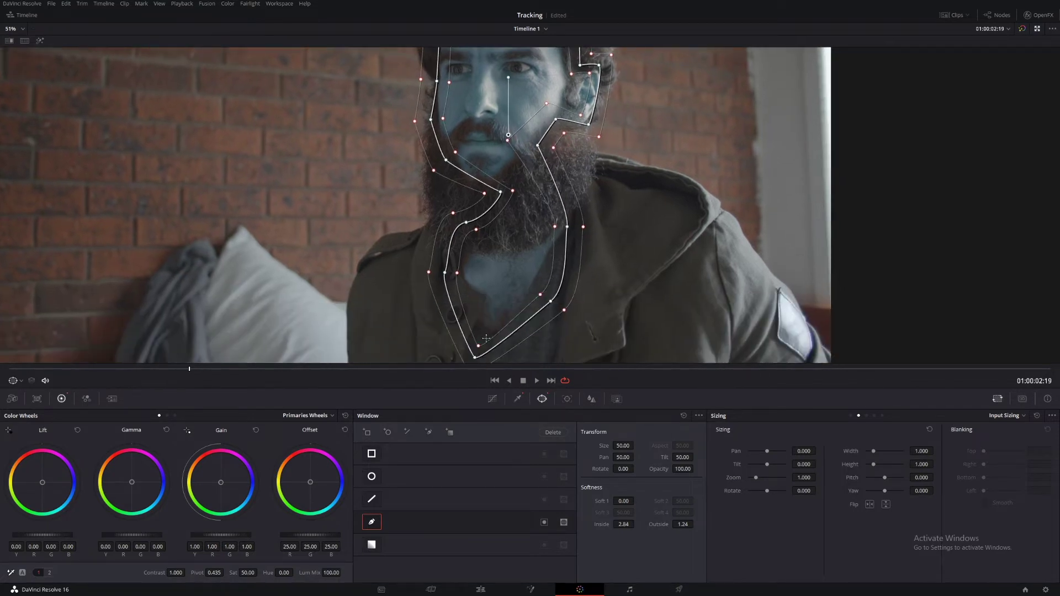
{"action": "left_click_drag", "start_coordinate": [505, 318], "coordinate": [510, 298]}
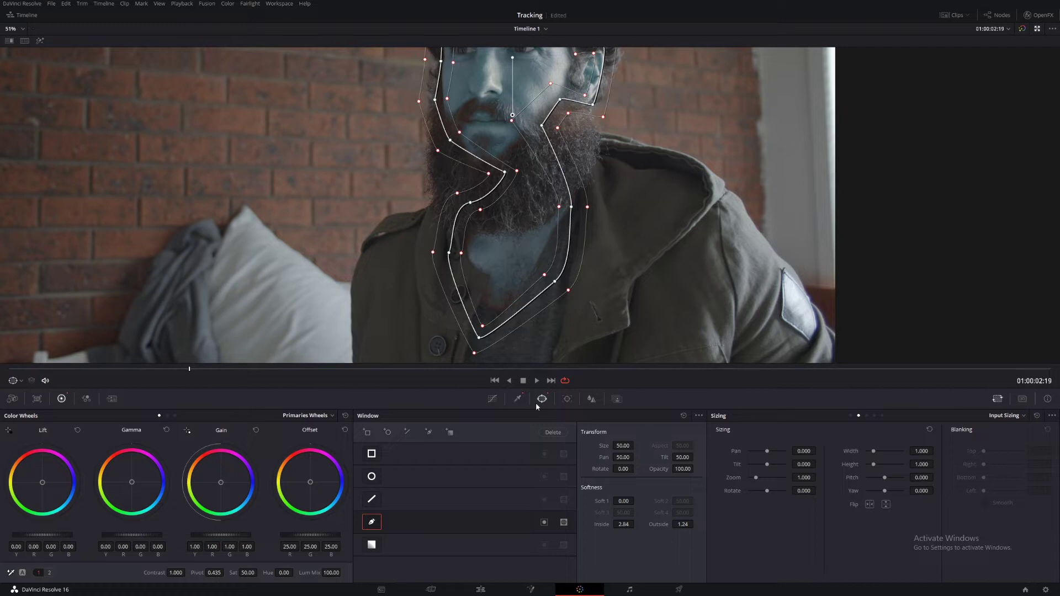
Lower the qualifier's Luminance Low to 53.0 to include darker skin tones
{"action": "left_click", "coordinate": [518, 399]}
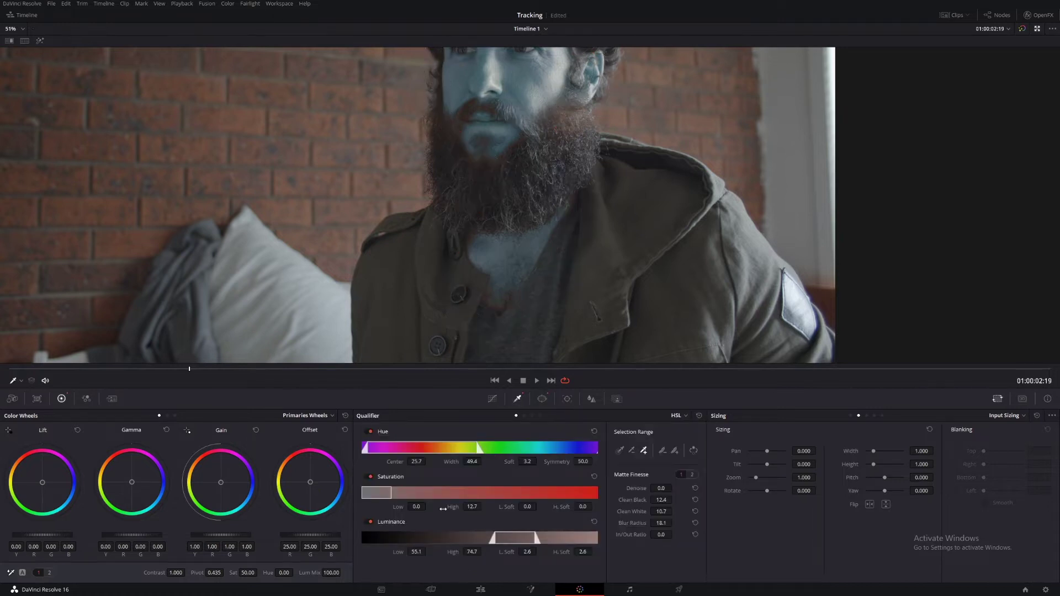
{"action": "left_click_drag", "start_coordinate": [493, 538], "coordinate": [485, 538]}
{"action": "left_click_drag", "start_coordinate": [563, 194], "coordinate": [546, 249]}
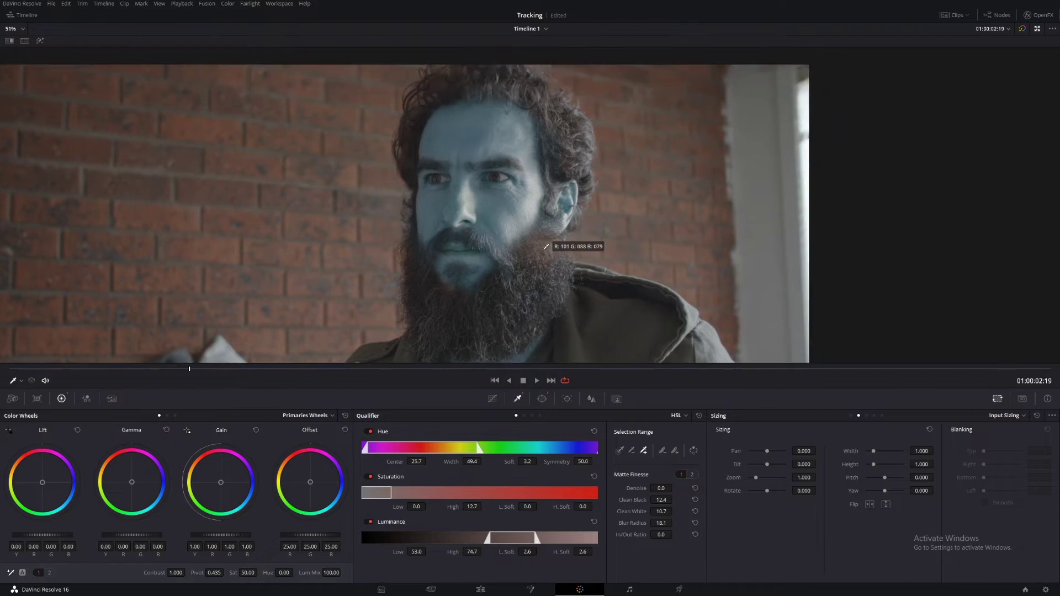
Reshape the curve window and its softness edge along the cheek and temple opposite the visible ear
{"action": "left_click", "coordinate": [541, 399]}
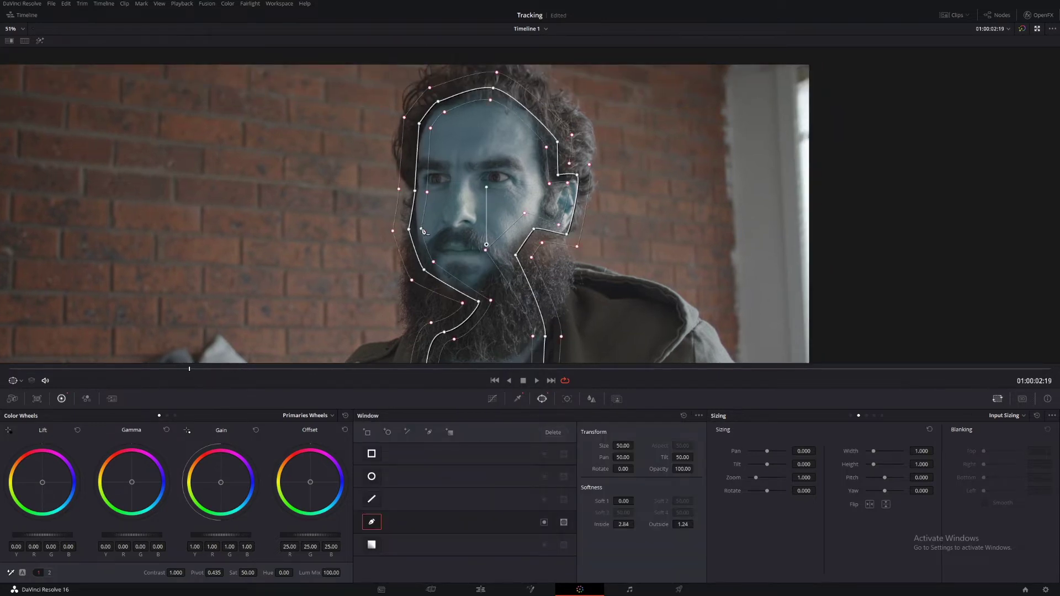
{"action": "left_click_drag", "start_coordinate": [412, 232], "coordinate": [423, 233]}
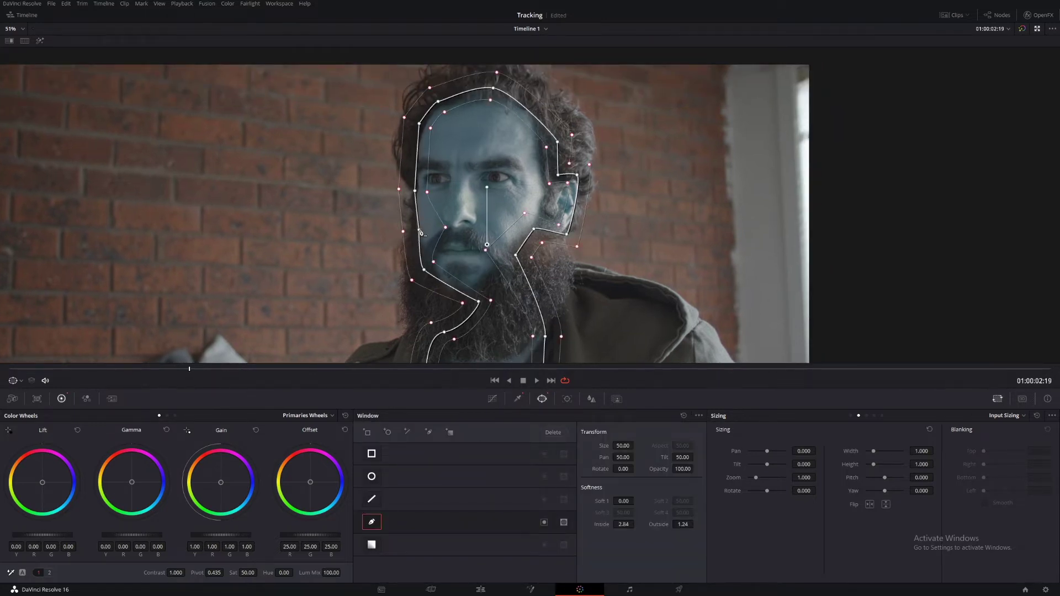
{"action": "left_click_drag", "start_coordinate": [416, 192], "coordinate": [393, 193]}
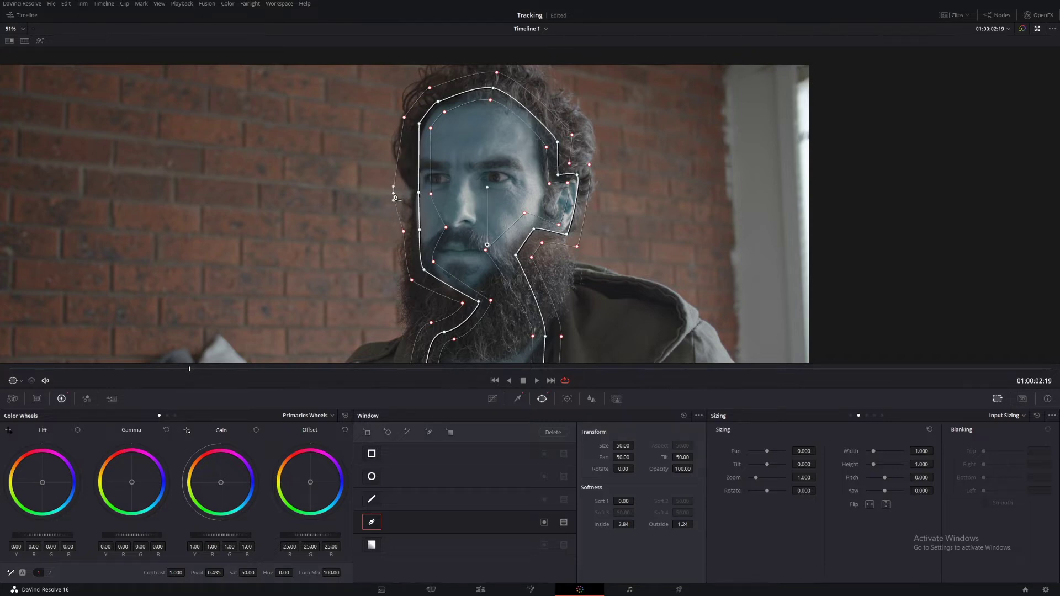
{"action": "left_click_drag", "start_coordinate": [404, 232], "coordinate": [399, 234]}
Hide the power window outline and check the blue skin in the full-screen viewer before returning to the color layout
{"action": "left_click", "coordinate": [17, 380]}
{"action": "left_click", "coordinate": [49, 396]}
{"action": "key", "text": "ctrl+f"}
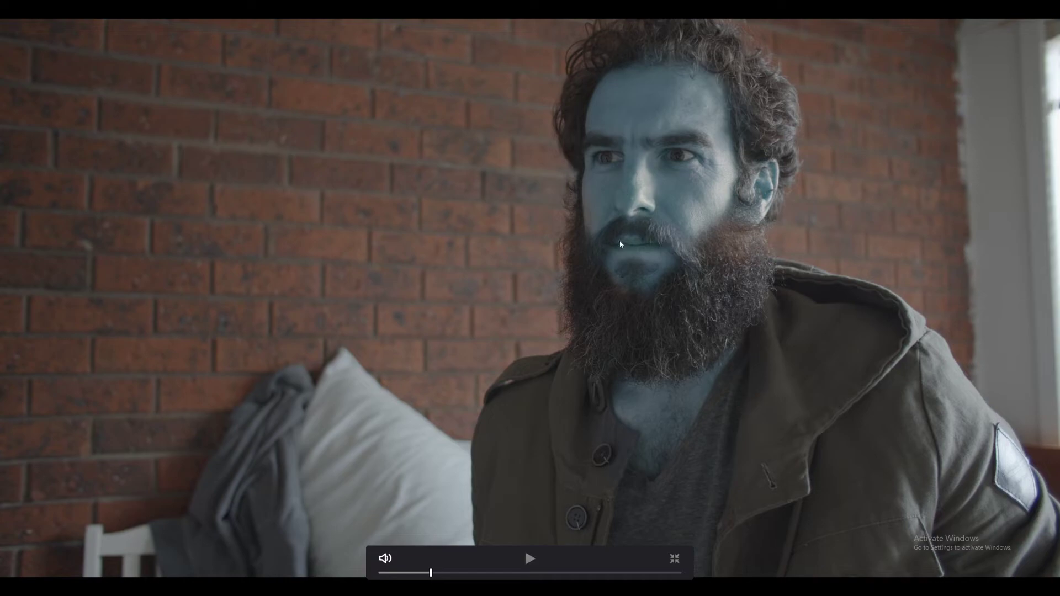
{"action": "key", "text": "Escape"}
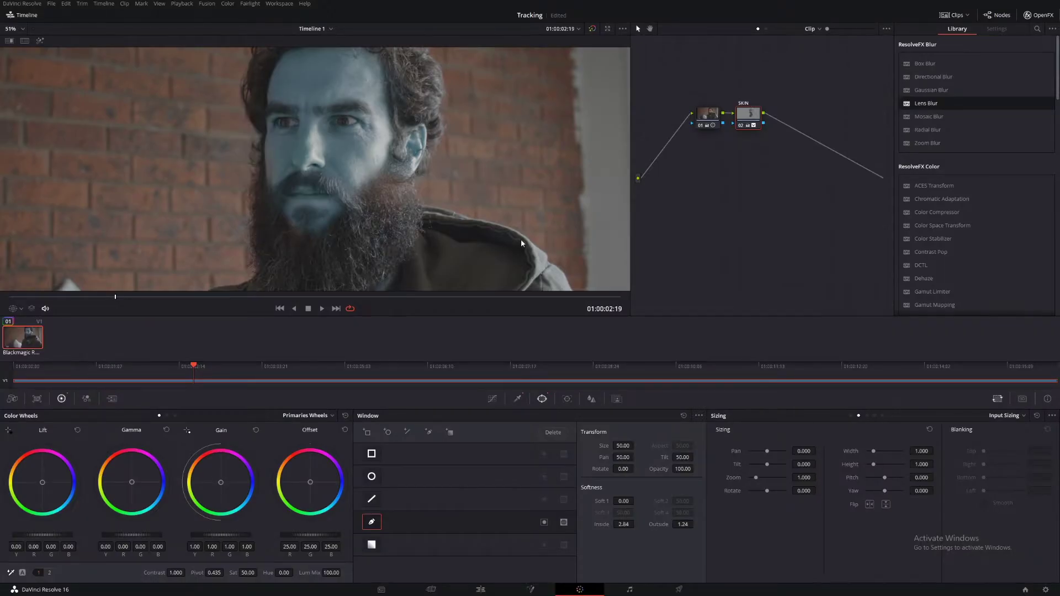
Add an outside node after the SKIN node and reframe the viewer to show the whole shot
{"action": "key", "text": "alt+o"}
{"action": "scroll", "coordinate": [605, 204], "scroll_direction": "down", "scroll_amount": 2}
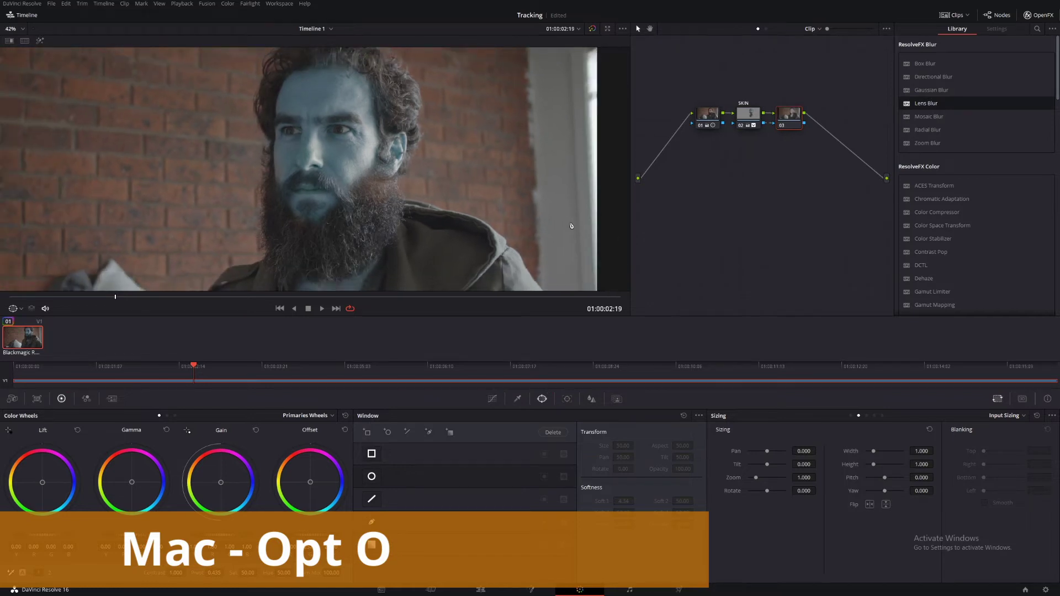
{"action": "left_click_drag", "start_coordinate": [472, 236], "coordinate": [480, 206]}
{"action": "scroll", "coordinate": [467, 221], "scroll_direction": "down", "scroll_amount": 1}
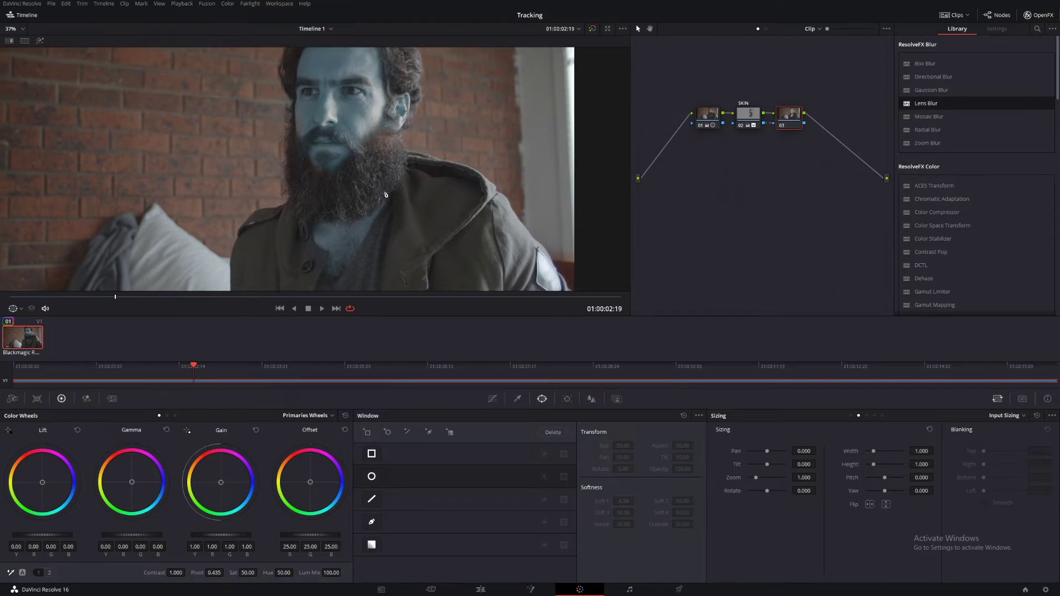
{"action": "scroll", "coordinate": [385, 194], "scroll_direction": "down", "scroll_amount": 3}
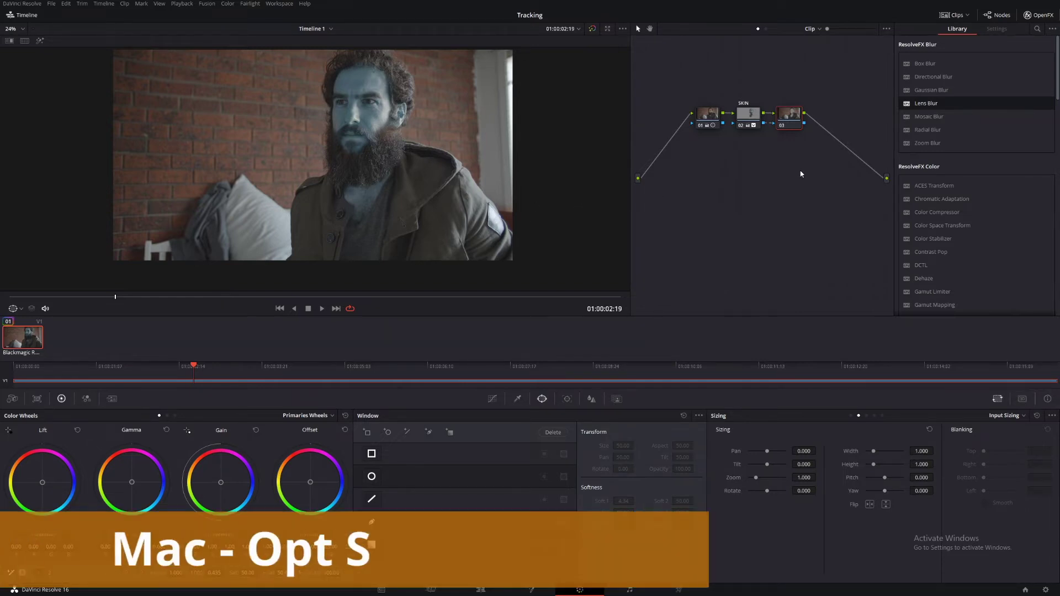
Add a serial node after the outside node and enlarge the viewer
{"action": "key", "text": "alt+s"}
{"action": "scroll", "coordinate": [546, 233], "scroll_direction": "up", "scroll_amount": 1}
{"action": "key", "text": "alt+f"}
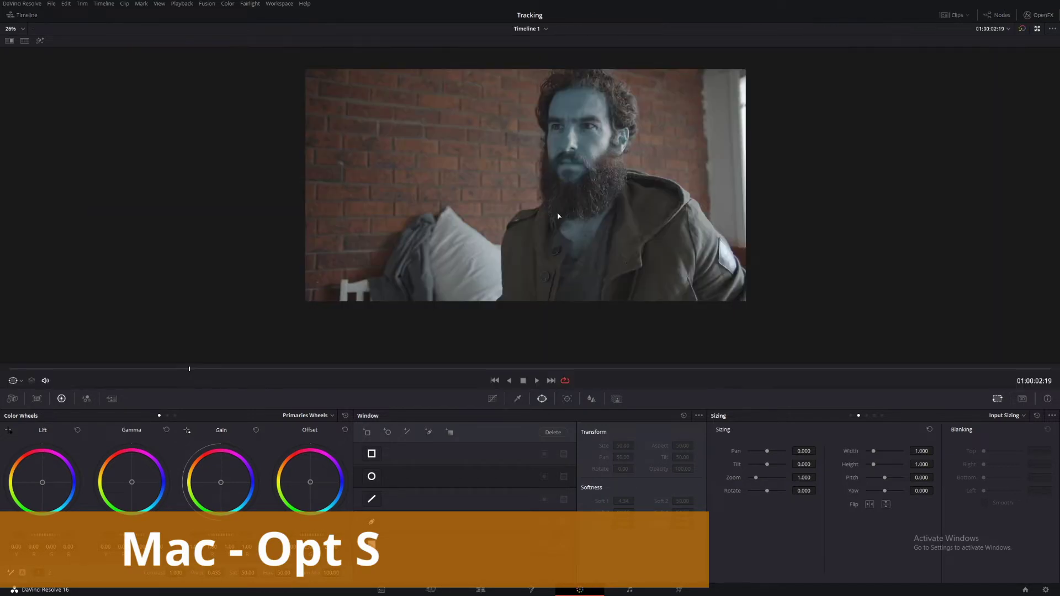
{"action": "scroll", "coordinate": [544, 234], "scroll_direction": "up", "scroll_amount": 2}
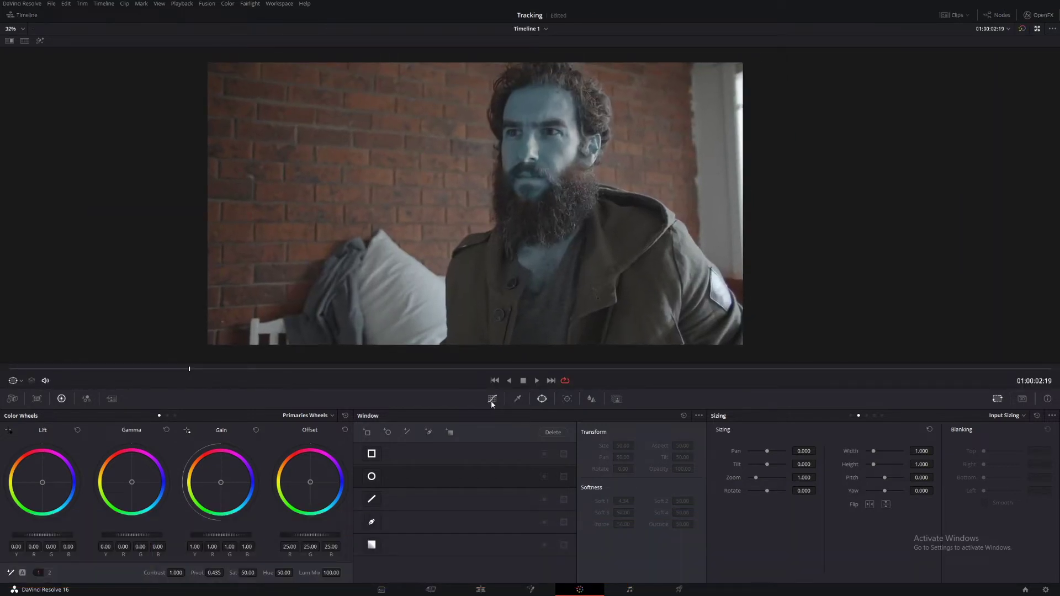
Give the new node's ganged custom curves a gentle S-shape with lowered shadows and raised highlights
{"action": "left_click", "coordinate": [491, 399]}
{"action": "left_click", "coordinate": [638, 431]}
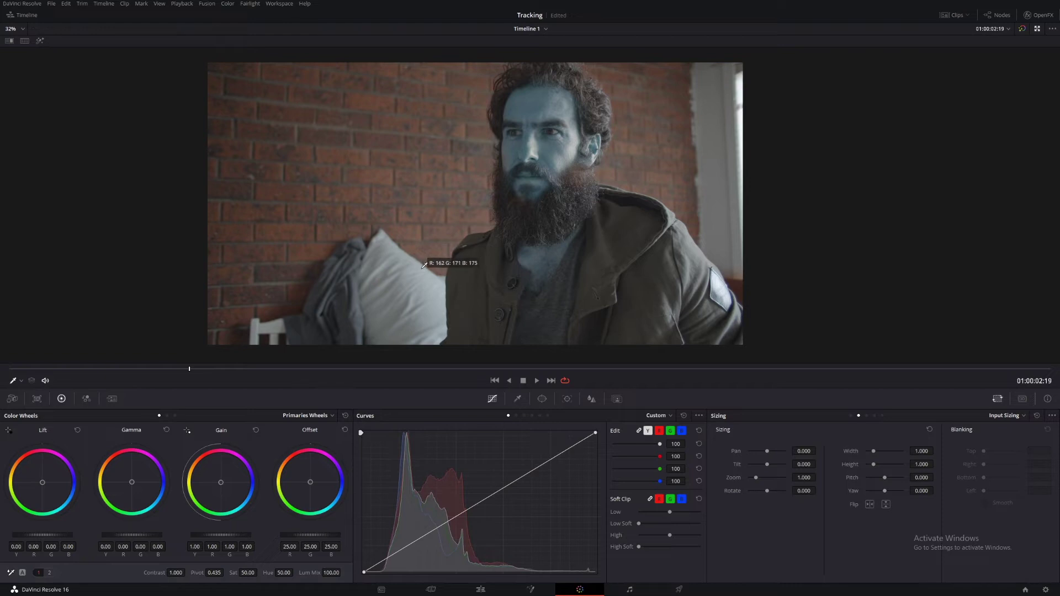
{"action": "left_click", "coordinate": [430, 540]}
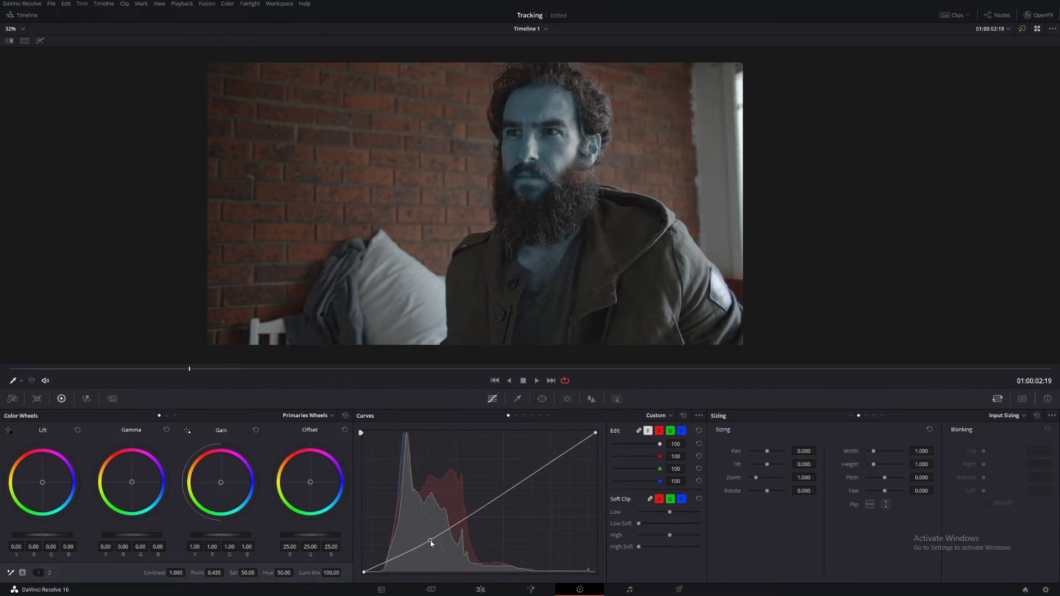
{"action": "left_click_drag", "start_coordinate": [509, 495], "coordinate": [519, 474]}
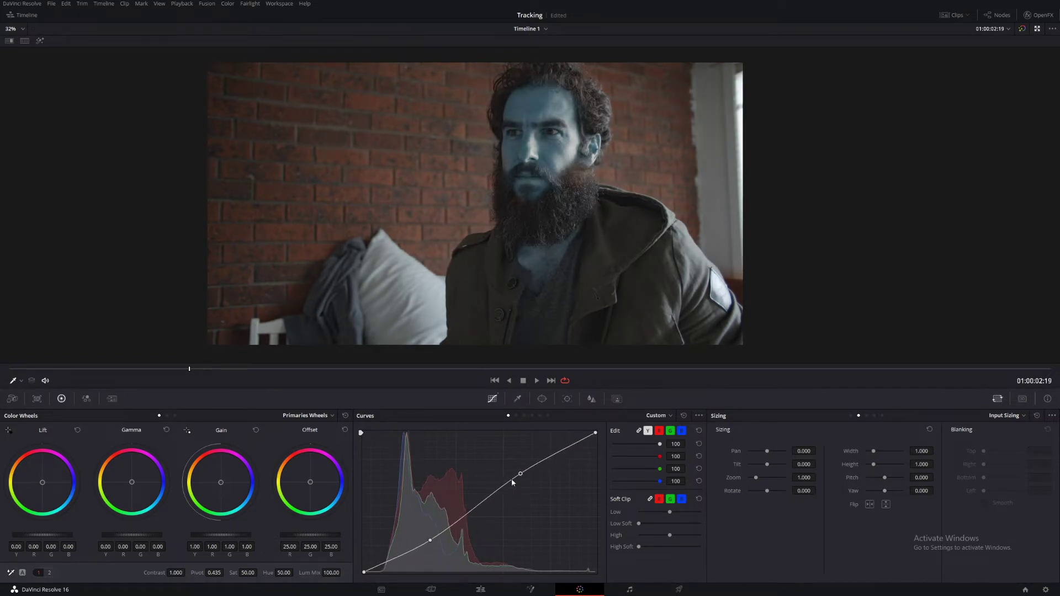
Isolate the green curve, raise its highlights and adjust its midtone and shadow points
{"action": "left_click", "coordinate": [669, 430]}
{"action": "left_click_drag", "start_coordinate": [546, 457], "coordinate": [538, 456]}
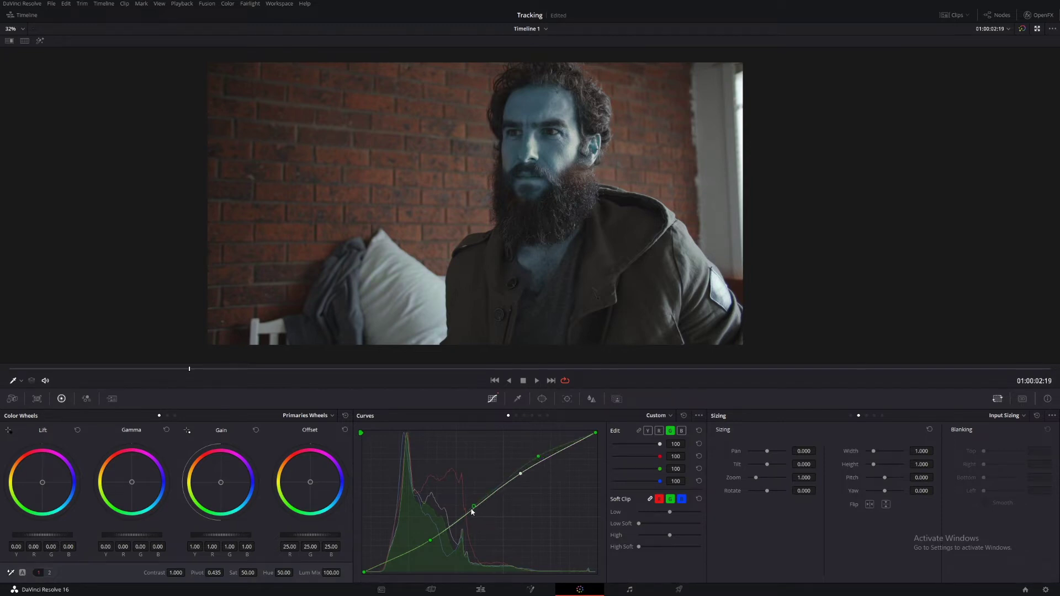
{"action": "left_click", "coordinate": [431, 541]}
{"action": "left_click", "coordinate": [415, 548]}
Isolate the red curve and lower its highlights, midtones and shadows
{"action": "left_click", "coordinate": [659, 431]}
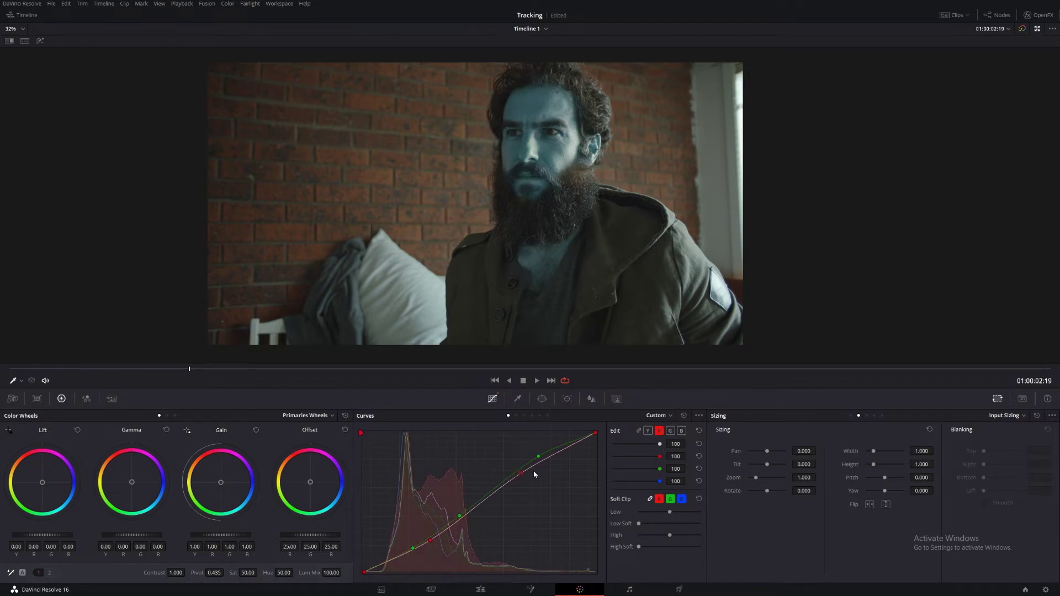
{"action": "left_click_drag", "start_coordinate": [522, 476], "coordinate": [541, 473]}
{"action": "left_click", "coordinate": [478, 509]}
{"action": "left_click", "coordinate": [430, 540]}
{"action": "left_click_drag", "start_coordinate": [464, 523], "coordinate": [466, 525]}
Isolate the blue curve and slightly lower its shadow and highlight points, with a control point in the midtones
{"action": "left_click", "coordinate": [682, 430]}
{"action": "left_click_drag", "start_coordinate": [430, 541], "coordinate": [433, 543]}
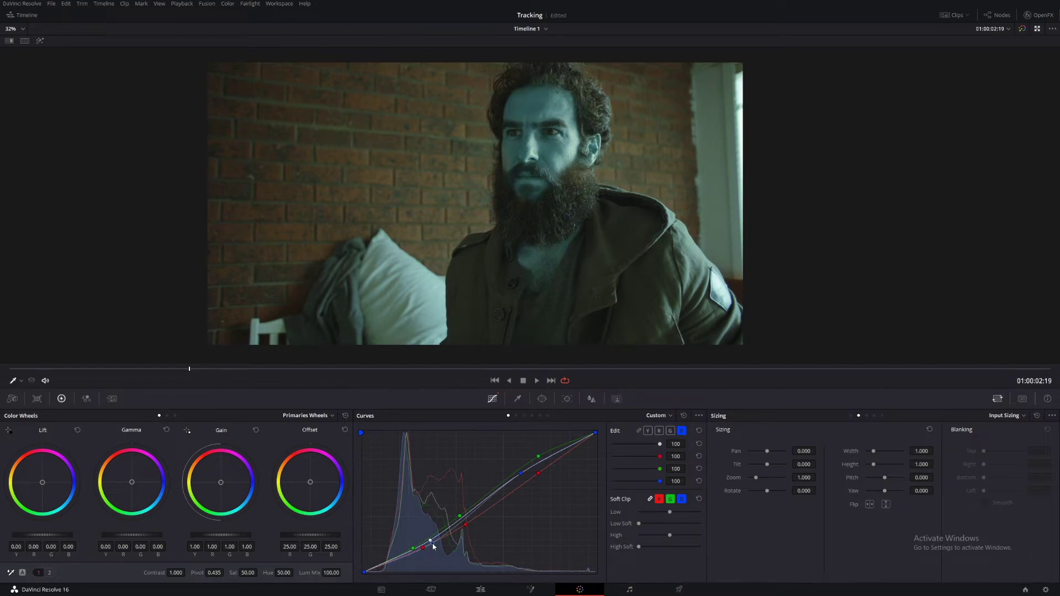
{"action": "left_click_drag", "start_coordinate": [520, 473], "coordinate": [522, 474]}
{"action": "left_click", "coordinate": [486, 503]}
Add a layer node alongside the curves node and connect the SKIN node's key output to its key input
{"action": "key", "text": "alt+f"}
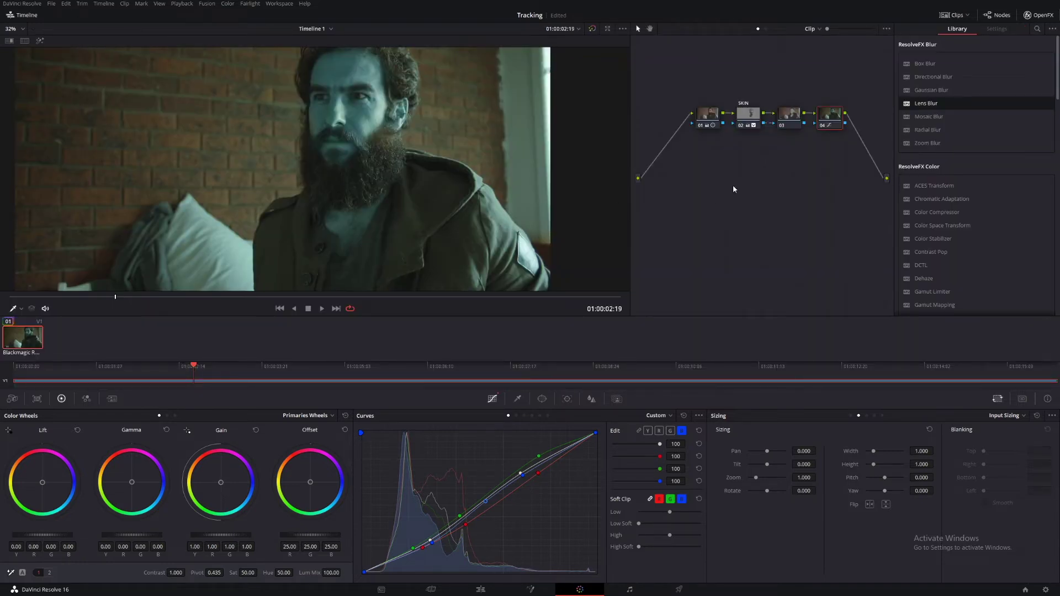
{"action": "key", "text": "alt+l"}
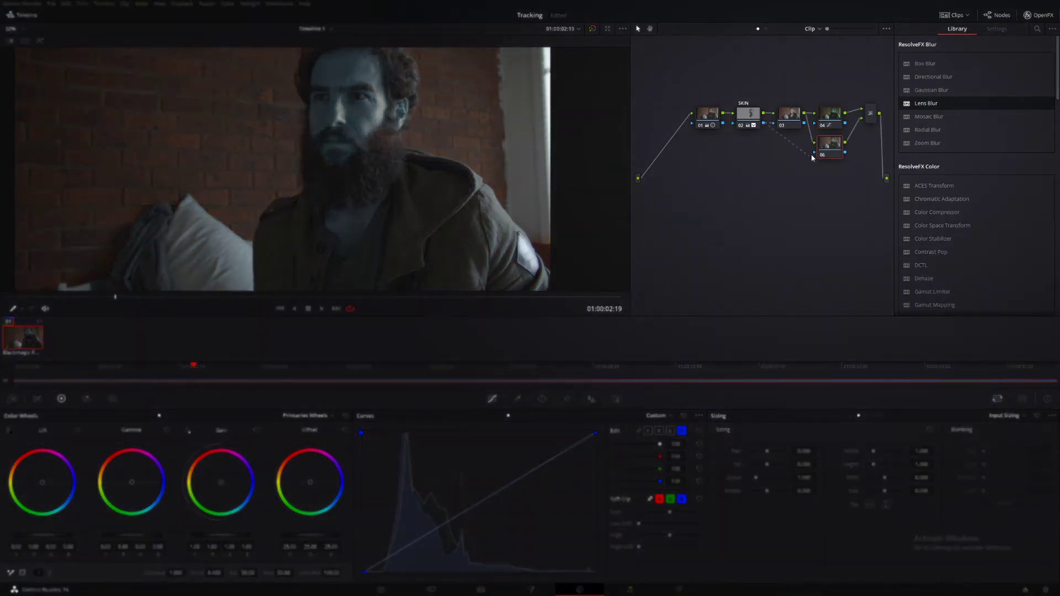
{"action": "left_click_drag", "start_coordinate": [811, 158], "coordinate": [814, 154]}
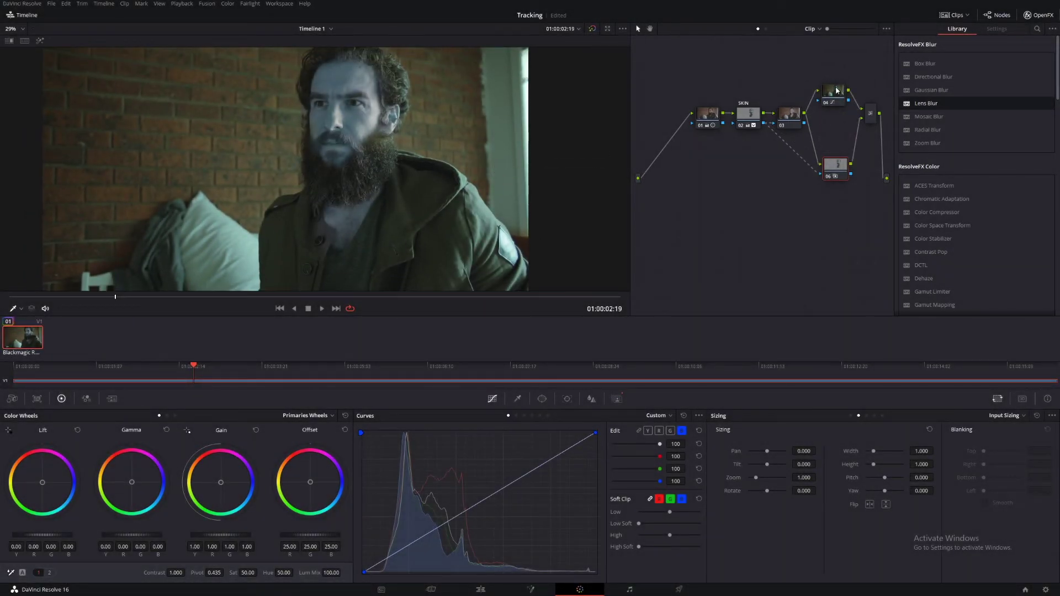
Try shifting the skin color with the SKIN node's Hue and the Offset color wheel
{"action": "left_click", "coordinate": [835, 91]}
{"action": "scroll", "coordinate": [364, 240], "scroll_direction": "down", "scroll_amount": 2}
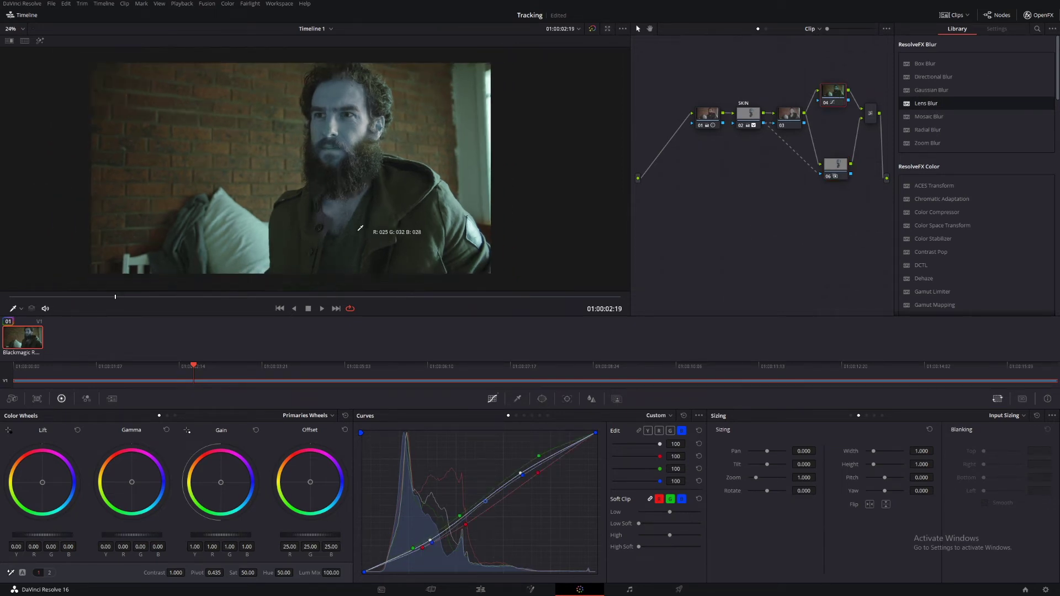
{"action": "left_click_drag", "start_coordinate": [378, 244], "coordinate": [409, 256]}
{"action": "left_click_drag", "start_coordinate": [474, 247], "coordinate": [464, 228]}
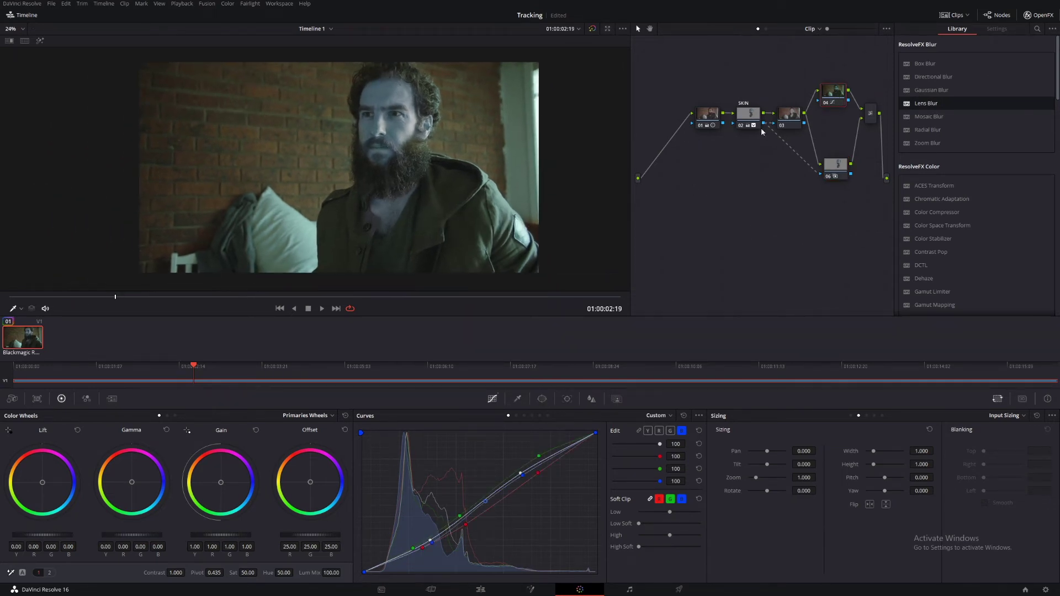
{"action": "mouse_move", "coordinate": [296, 572]}
{"action": "left_mouse_down"}
{"action": "mouse_move", "coordinate": [265, 574]}
{"action": "mouse_move", "coordinate": [287, 573]}
{"action": "left_mouse_up"}
{"action": "left_click", "coordinate": [748, 115]}
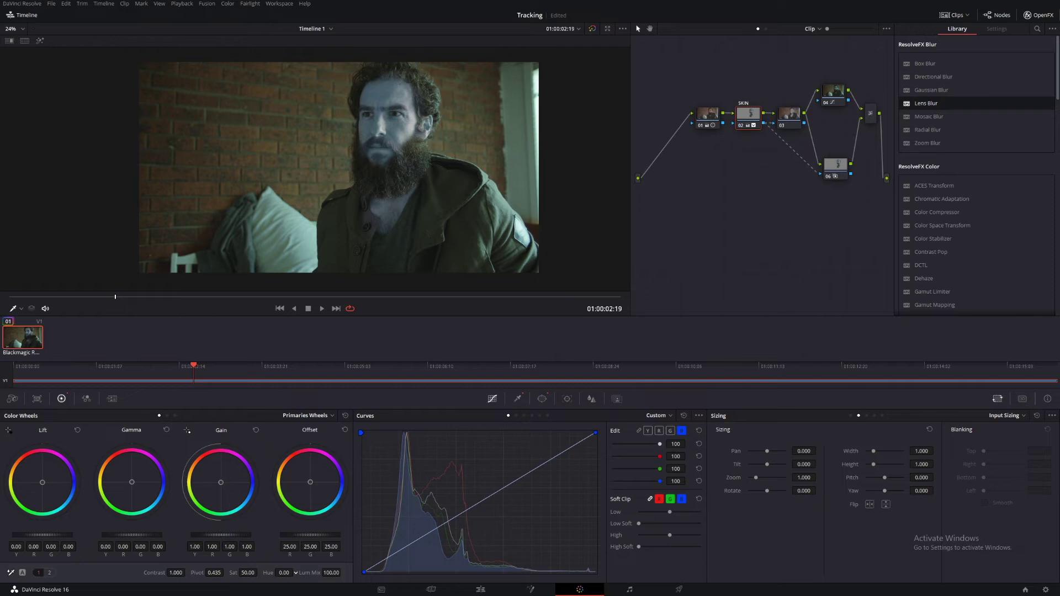
{"action": "mouse_move", "coordinate": [281, 574]}
{"action": "left_mouse_down"}
{"action": "mouse_move", "coordinate": [268, 573]}
{"action": "mouse_move", "coordinate": [295, 573]}
{"action": "left_mouse_up"}
{"action": "double_click", "coordinate": [296, 573]}
{"action": "left_click_drag", "start_coordinate": [310, 482], "coordinate": [281, 465]}
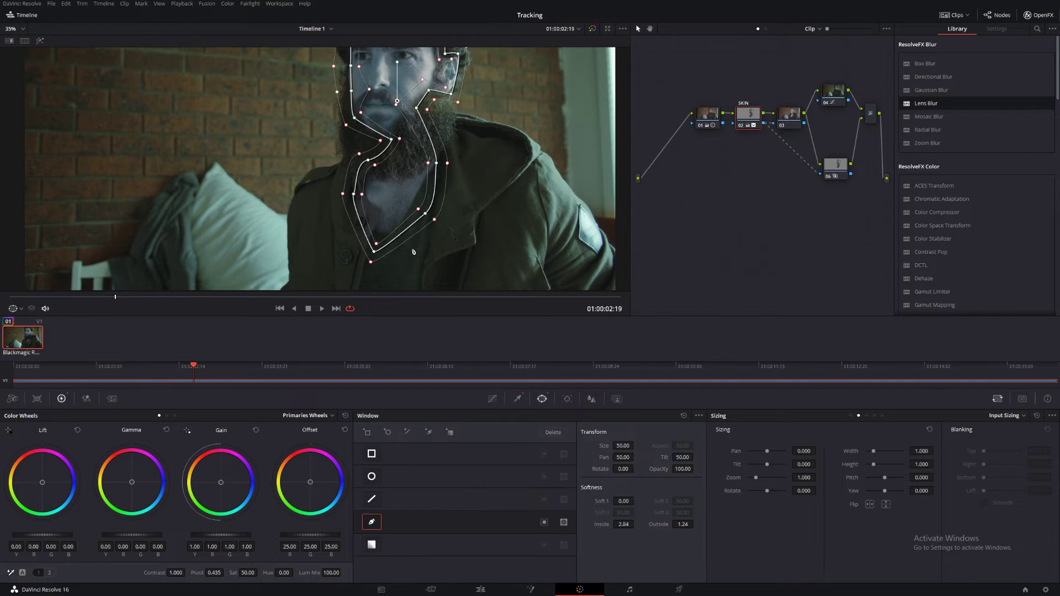
Reshape the SKIN node's curve window around the neck and chest, pulling its edge inward along the open collar
{"action": "scroll", "coordinate": [414, 252], "scroll_direction": "up", "scroll_amount": 1}
{"action": "left_click_drag", "start_coordinate": [366, 197], "coordinate": [386, 197]}
{"action": "left_click_drag", "start_coordinate": [382, 251], "coordinate": [395, 242]}
{"action": "left_click_drag", "start_coordinate": [360, 206], "coordinate": [382, 223]}
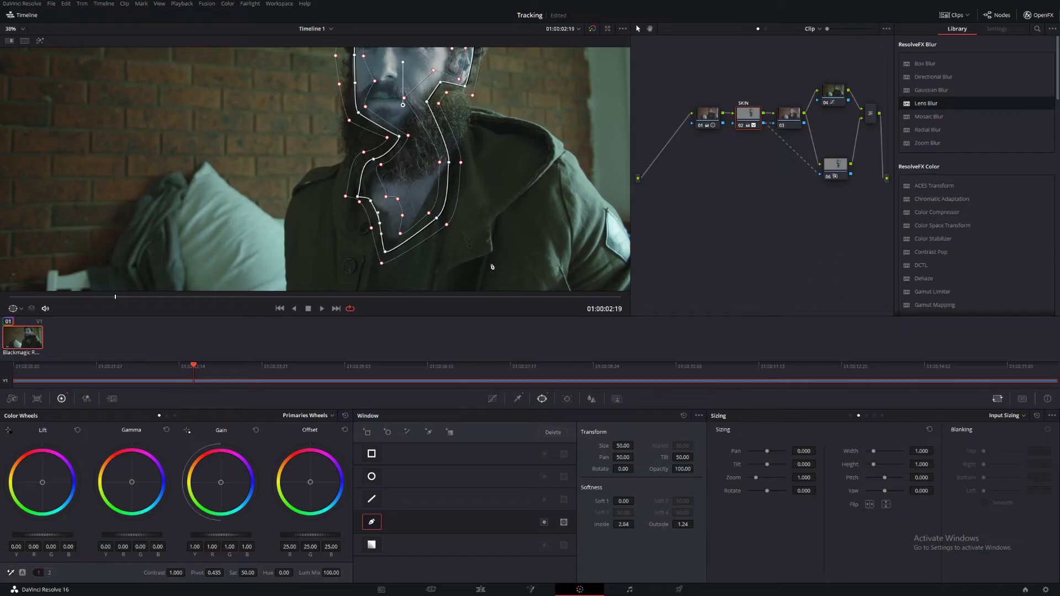
Rearrange the node graph and add a serial, an outside and another serial node after the layer mixer
{"action": "left_click_drag", "start_coordinate": [679, 82], "coordinate": [798, 143]}
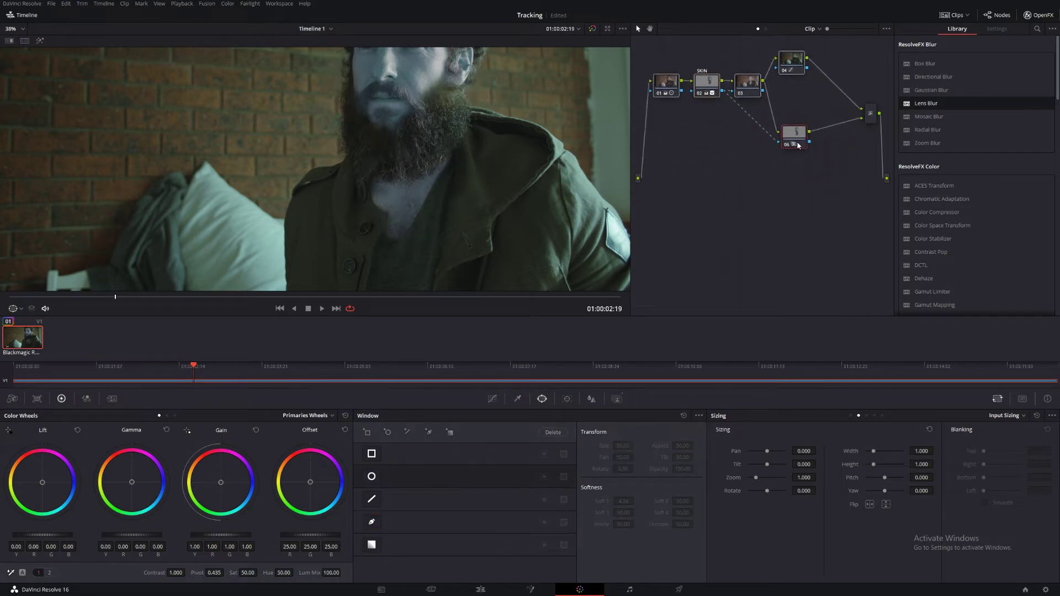
{"action": "left_click_drag", "start_coordinate": [873, 116], "coordinate": [704, 207]}
{"action": "key", "text": "alt+s"}
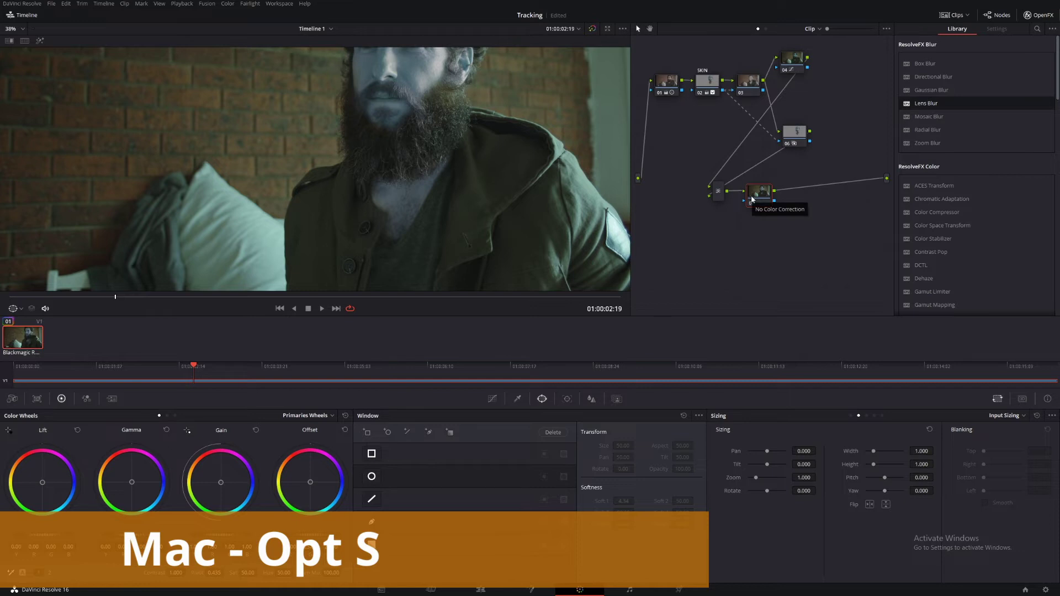
{"action": "key", "text": "alt+o"}
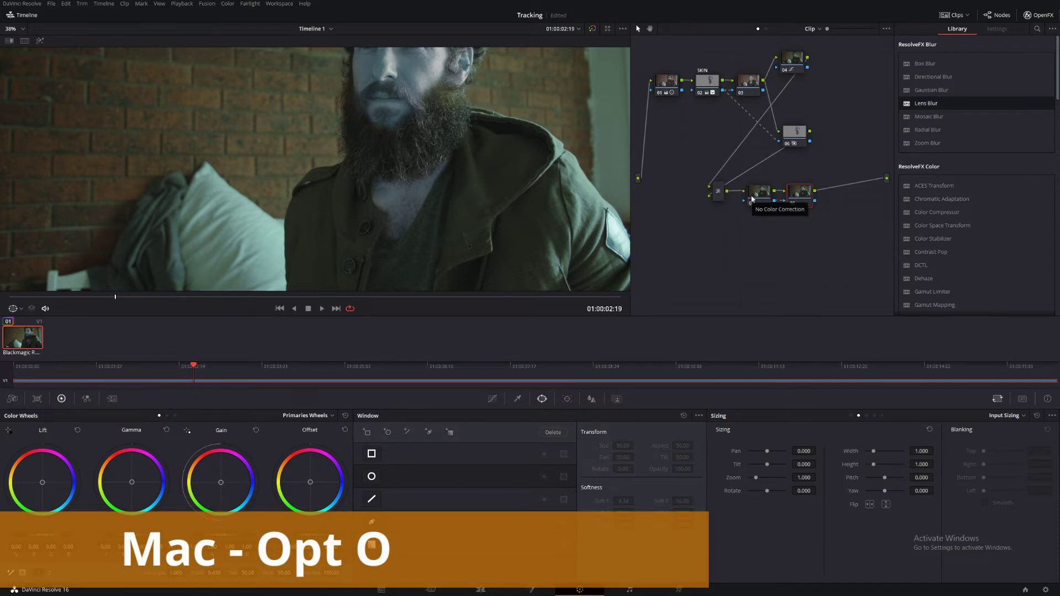
{"action": "key", "text": "alt+s"}
{"action": "left_click_drag", "start_coordinate": [717, 190], "coordinate": [825, 246]}
Label the first node after the layer mixer as Window
{"action": "left_click", "coordinate": [743, 238]}
{"action": "right_click", "coordinate": [744, 237]}
{"action": "left_click", "coordinate": [756, 256]}
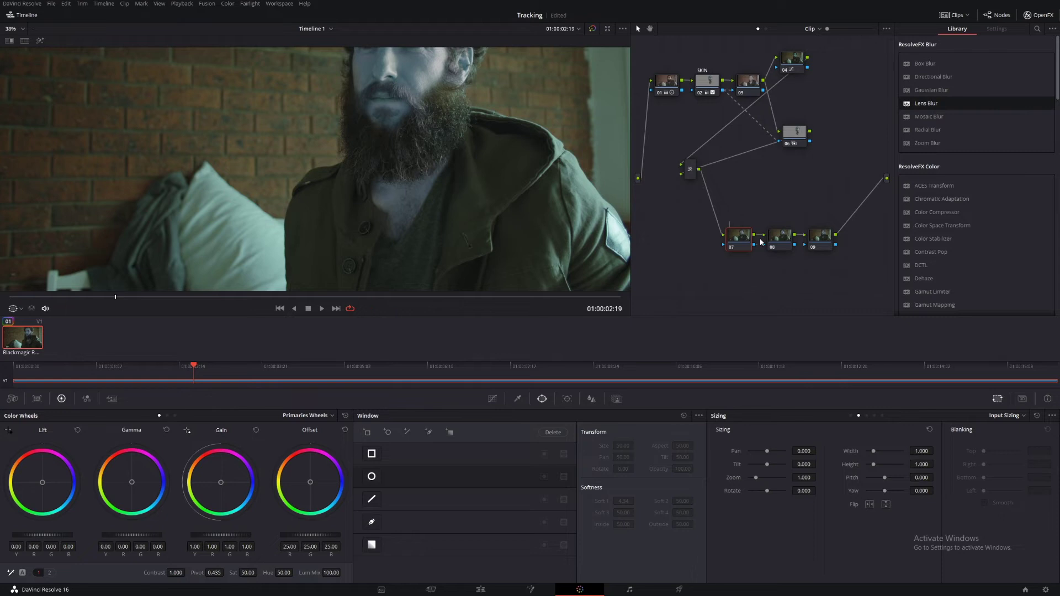
{"action": "type", "text": "Wi9ndow"}
{"action": "key", "text": "Return"}
Add a gradient window from the bright window edge toward the man, rotated about 89 degrees with softness about 17.3
{"action": "key", "text": "alt+f"}
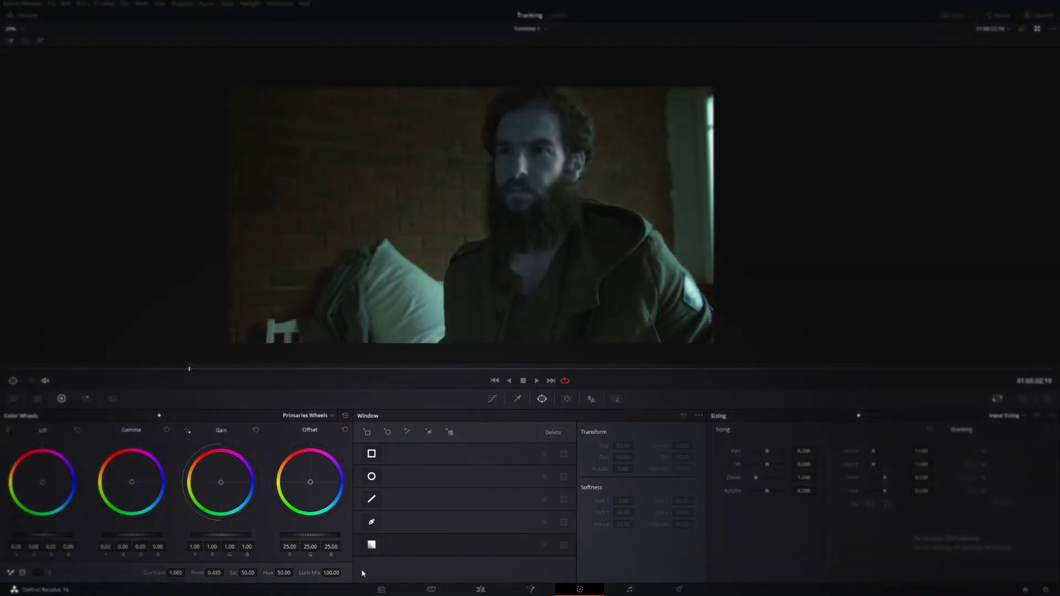
{"action": "left_click", "coordinate": [372, 545]}
{"action": "left_click_drag", "start_coordinate": [474, 209], "coordinate": [260, 216]}
{"action": "left_click_drag", "start_coordinate": [470, 215], "coordinate": [715, 196]}
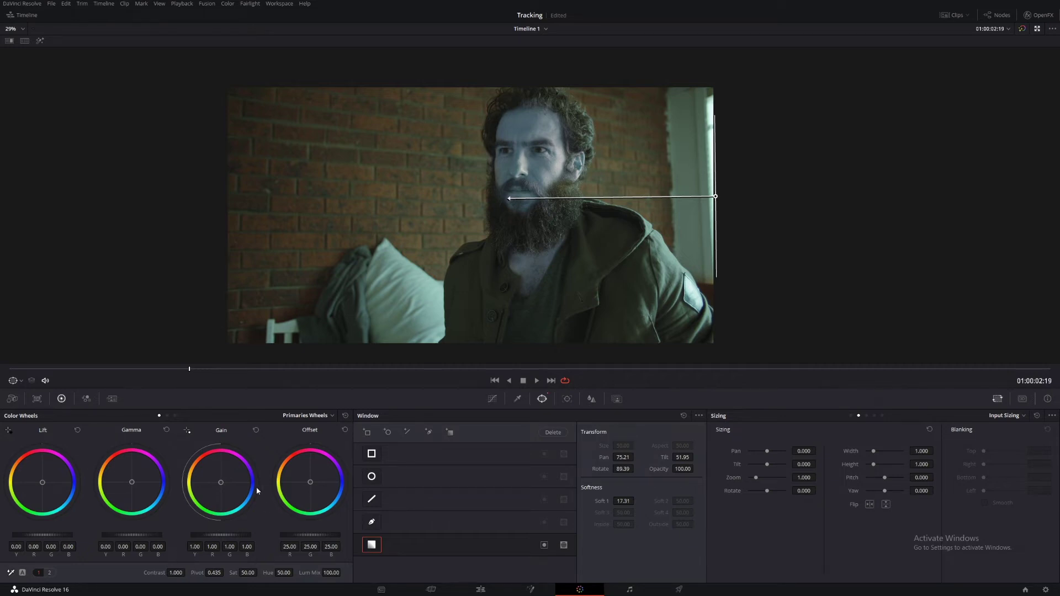
Warm the gradient area with Gain at 1.14 red, 0.97 green and 0.87 blue, and Temp at 1330.0
{"action": "left_click_drag", "start_coordinate": [220, 482], "coordinate": [219, 481]}
{"action": "left_click", "coordinate": [49, 572]}
{"action": "left_click_drag", "start_coordinate": [107, 577], "coordinate": [120, 573]}
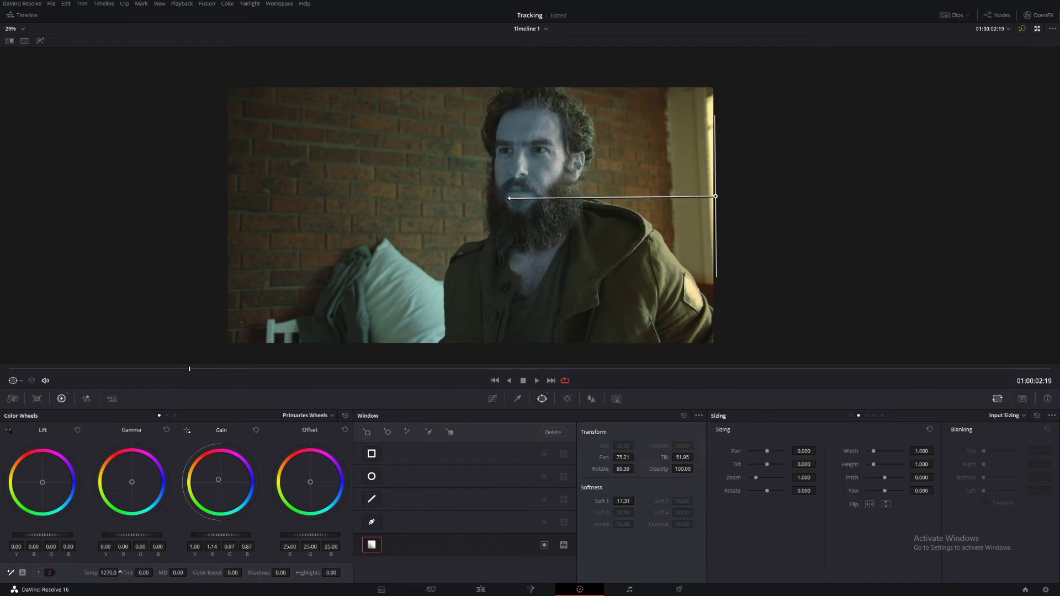
Set the gradient window's Soft 1 to 19.77 using the Highlight view to judge its falloff
{"action": "left_click_drag", "start_coordinate": [551, 202], "coordinate": [446, 209]}
{"action": "key", "text": "alt+h"}
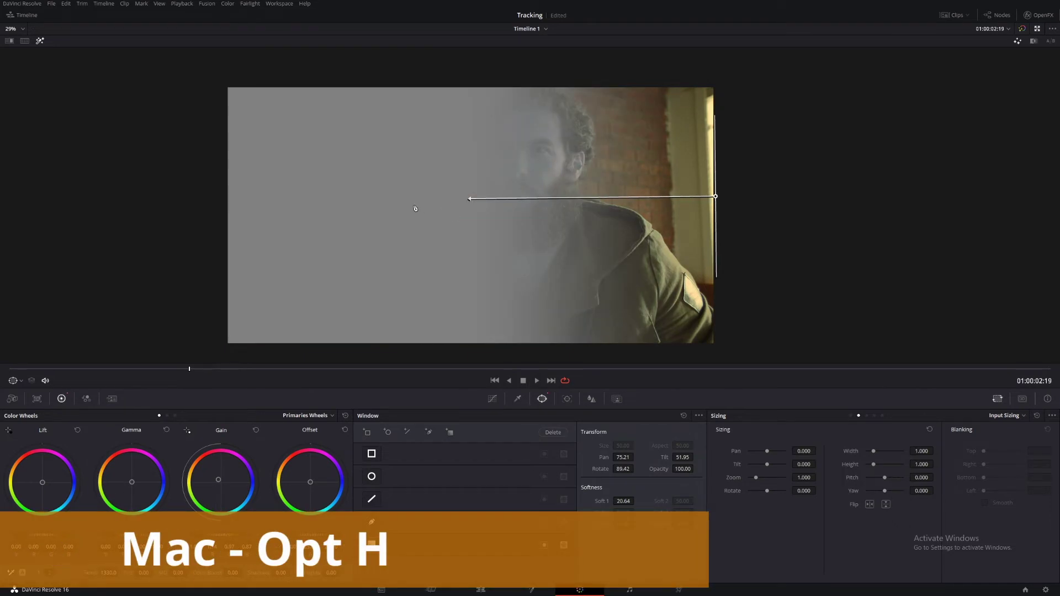
{"action": "mouse_move", "coordinate": [469, 199]}
{"action": "left_mouse_down"}
{"action": "mouse_move", "coordinate": [433, 202]}
{"action": "mouse_move", "coordinate": [479, 199]}
{"action": "left_mouse_up"}
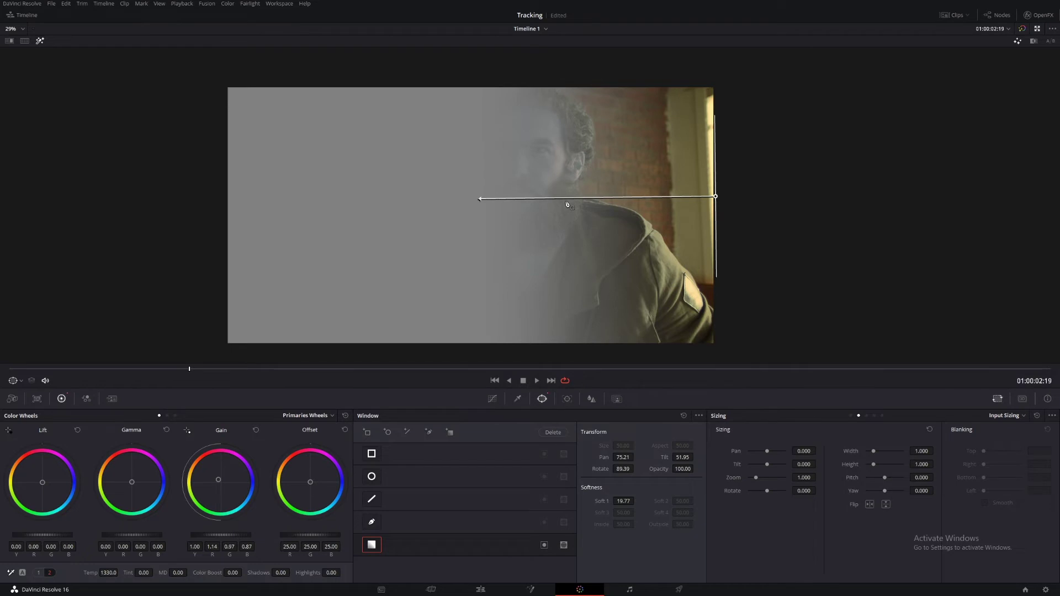
{"action": "key", "text": "alt+h"}
Apply a gentle S-shaped contrast curve across all channels on the node after the Window node
{"action": "key", "text": "alt+f"}
{"action": "left_click", "coordinate": [779, 236]}
{"action": "key", "text": "alt+f"}
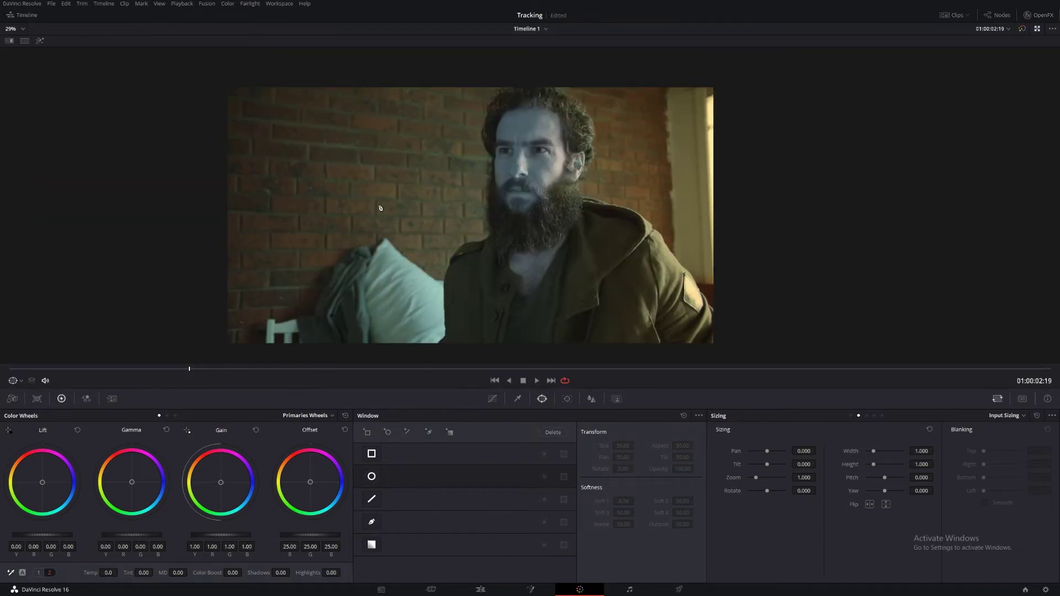
{"action": "left_click_drag", "start_coordinate": [380, 208], "coordinate": [405, 180]}
{"action": "scroll", "coordinate": [459, 260], "scroll_direction": "down", "scroll_amount": 1}
{"action": "scroll", "coordinate": [468, 257], "scroll_direction": "up", "scroll_amount": 1}
{"action": "scroll", "coordinate": [521, 280], "scroll_direction": "up", "scroll_amount": 1}
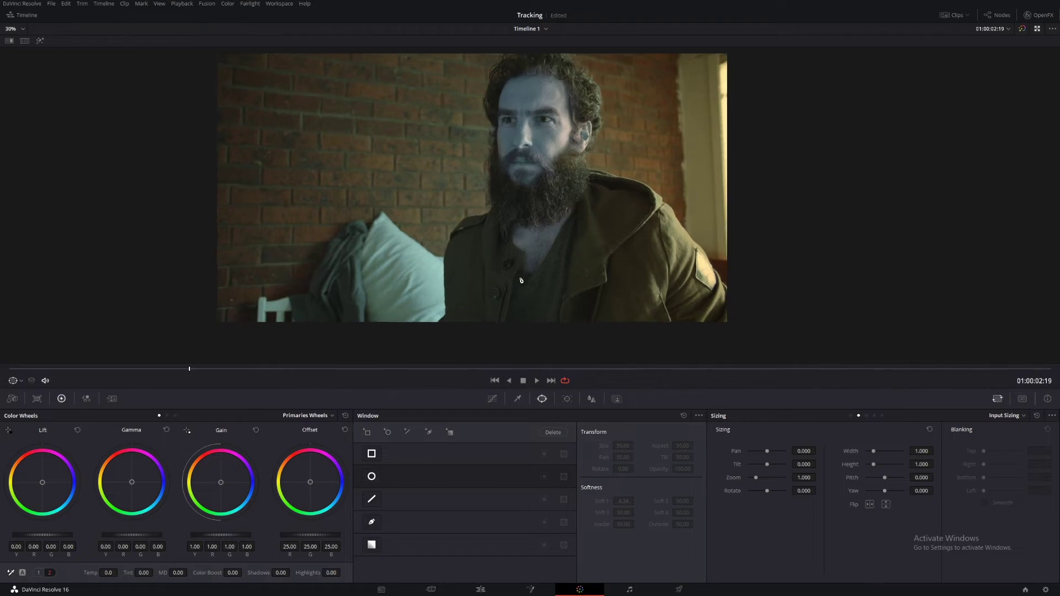
{"action": "left_click", "coordinate": [490, 400]}
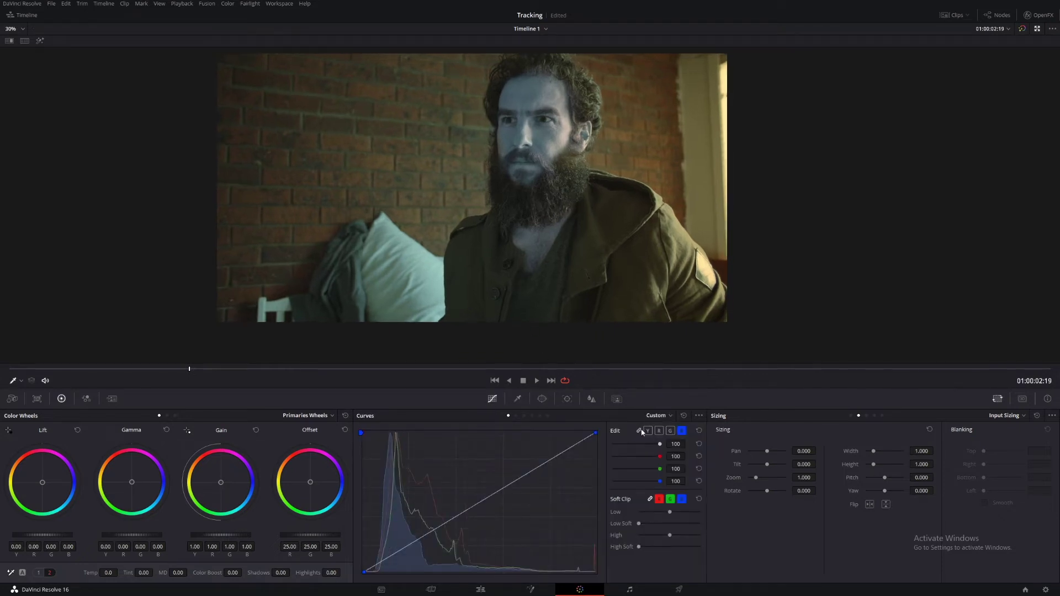
{"action": "left_click_drag", "start_coordinate": [423, 539], "coordinate": [435, 544]}
{"action": "left_click_drag", "start_coordinate": [517, 489], "coordinate": [518, 477]}
{"action": "left_click_drag", "start_coordinate": [433, 543], "coordinate": [432, 543]}
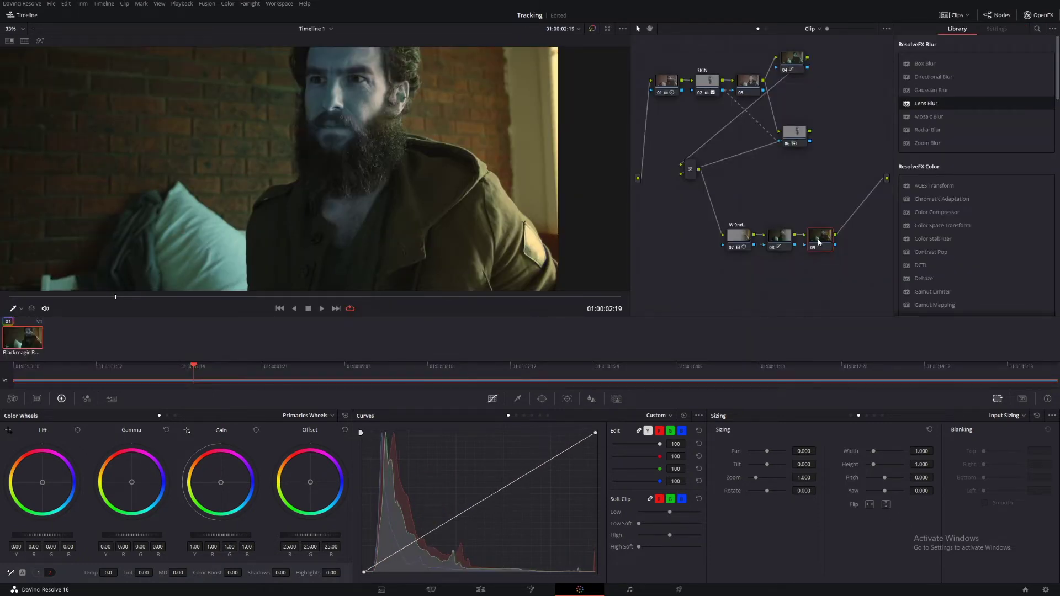
Label the last node in the chain and give it an S-curve with darker shadows and lifted highlights
{"action": "right_click", "coordinate": [822, 240]}
{"action": "left_click", "coordinate": [833, 256]}
{"action": "key", "text": "alt+f"}
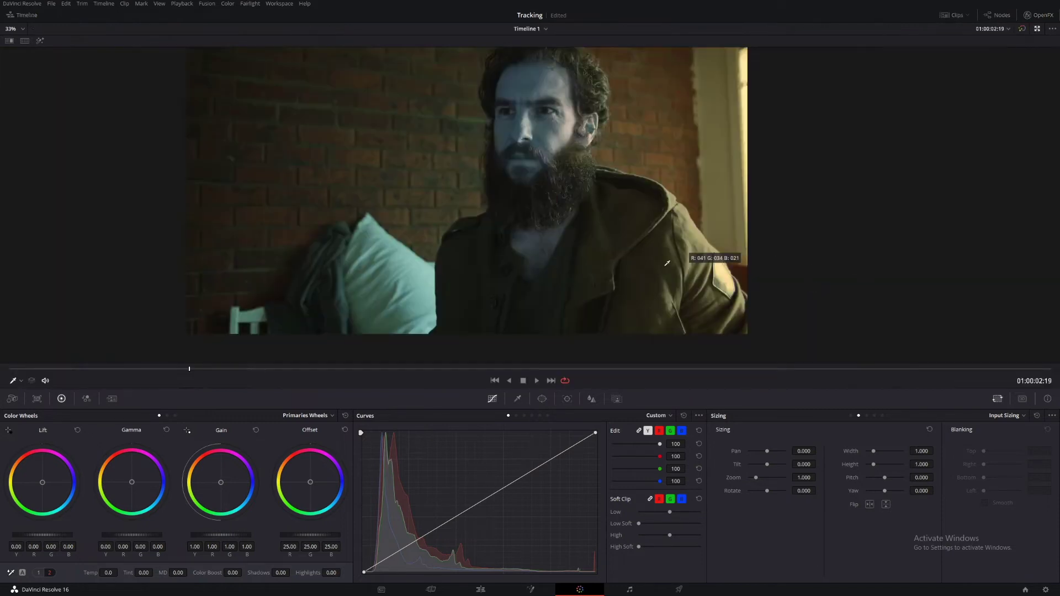
{"action": "scroll", "coordinate": [628, 273], "scroll_direction": "down", "scroll_amount": 2}
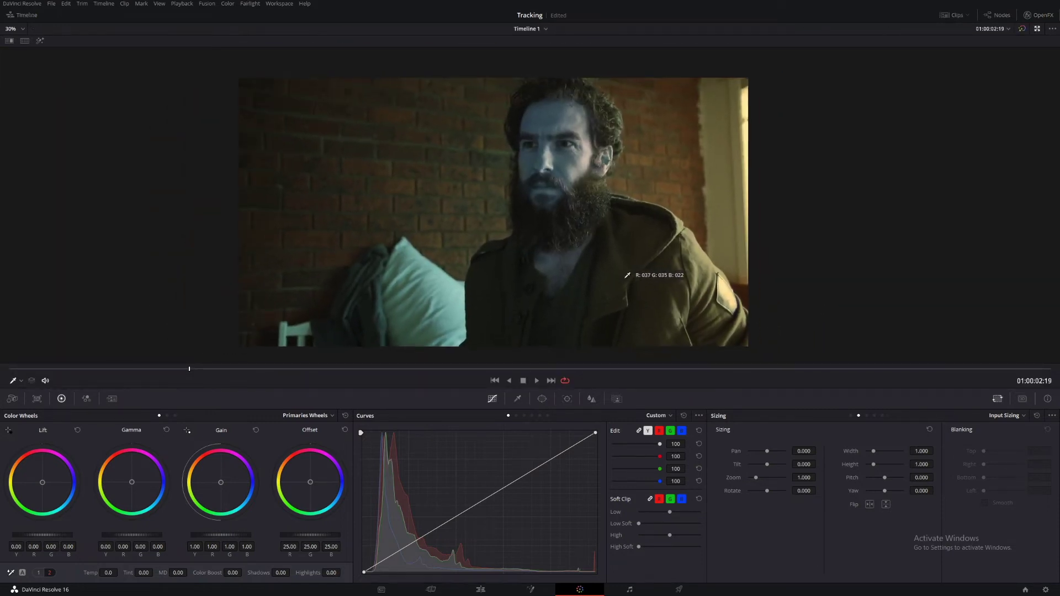
{"action": "left_click_drag", "start_coordinate": [627, 275], "coordinate": [602, 252]}
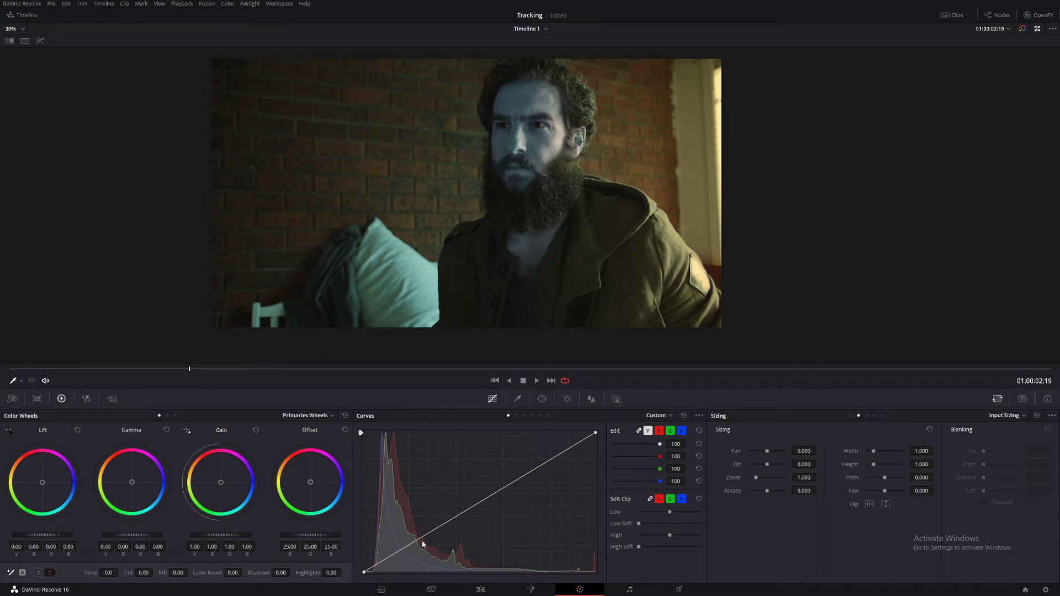
{"action": "left_click_drag", "start_coordinate": [428, 533], "coordinate": [428, 541]}
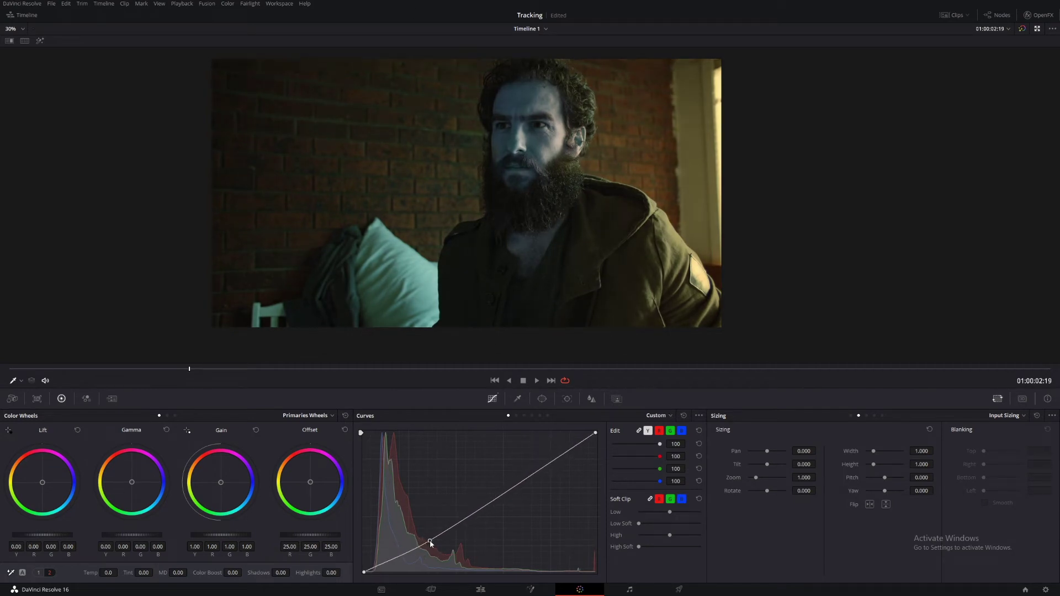
{"action": "left_click", "coordinate": [521, 478]}
{"action": "left_click_drag", "start_coordinate": [521, 478], "coordinate": [517, 474]}
{"action": "left_click_drag", "start_coordinate": [430, 541], "coordinate": [433, 546]}
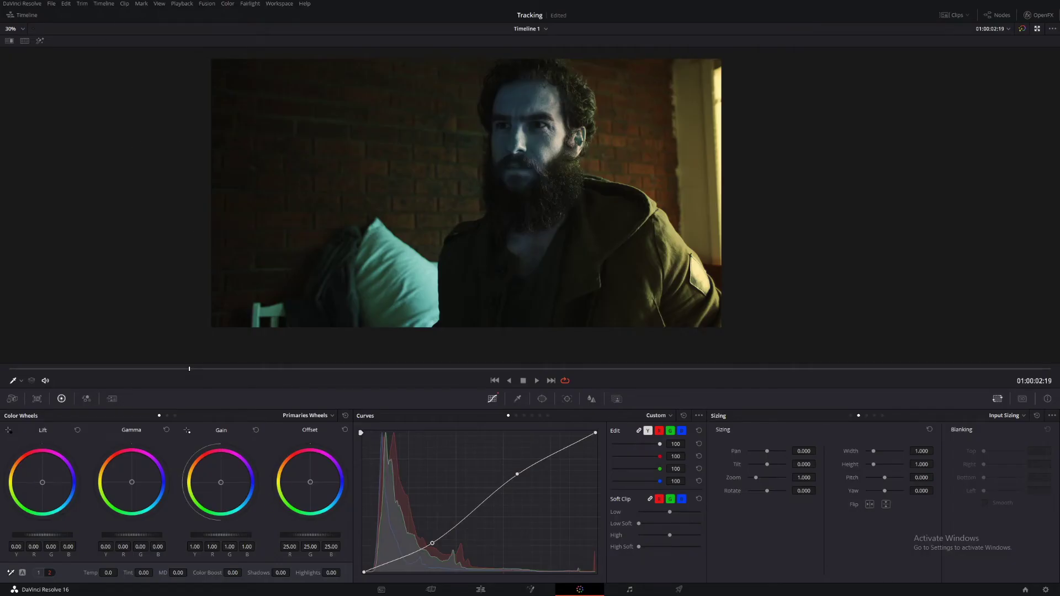
Darken the last node with Gain at 0.88 and shift Offset to 23.62 red, 25.33 green and 23.72 blue
{"action": "left_click_drag", "start_coordinate": [221, 534], "coordinate": [207, 534]}
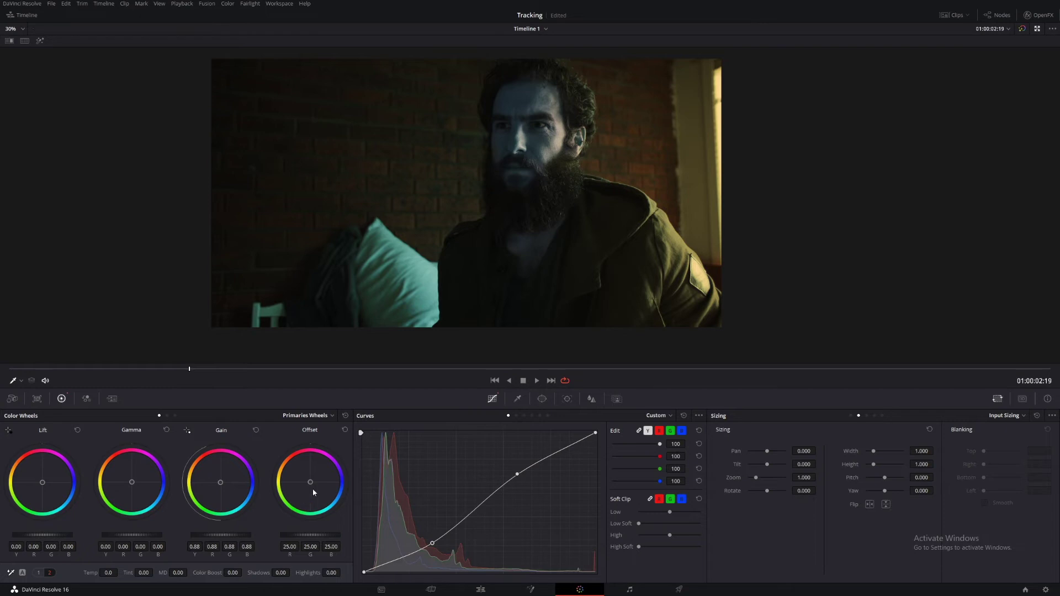
{"action": "left_click_drag", "start_coordinate": [310, 483], "coordinate": [310, 482]}
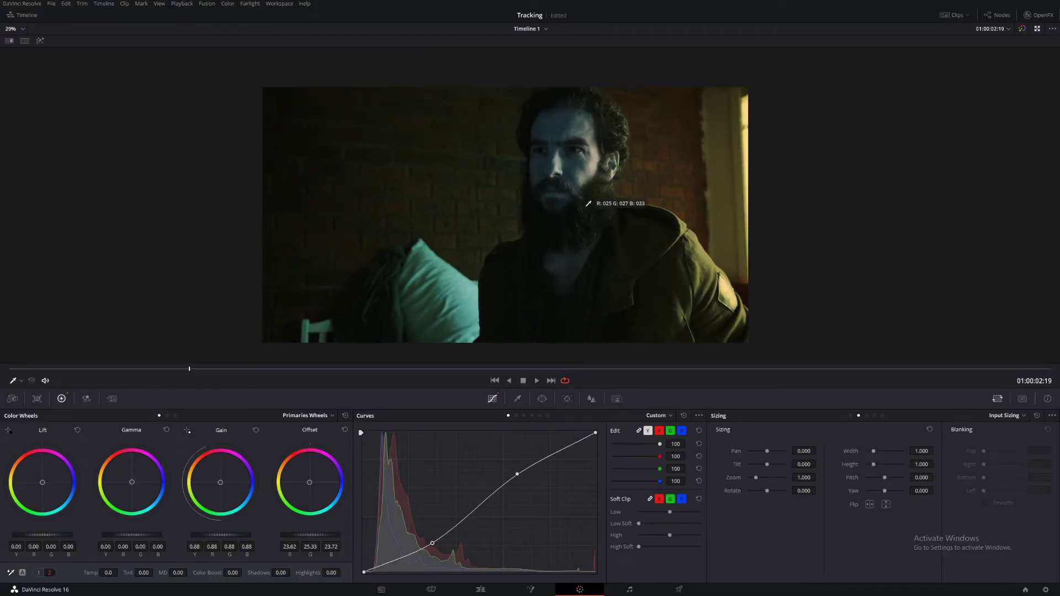
Reset the SKIN node's Hue to 50.00 to bring back the natural skin color
{"action": "key", "text": "alt+f"}
{"action": "left_click", "coordinate": [704, 82]}
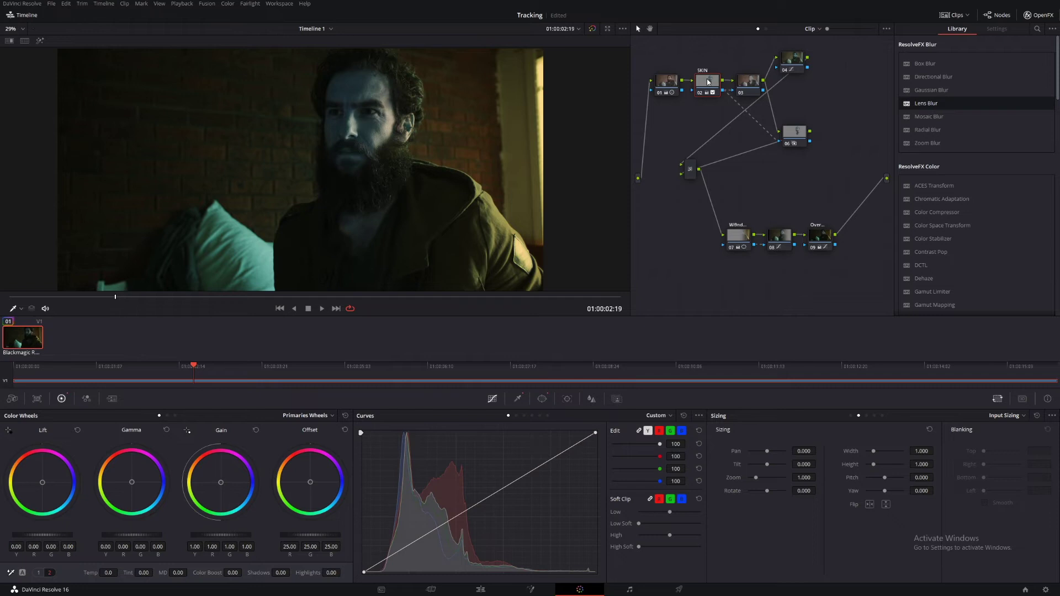
{"action": "key", "text": "alt+f"}
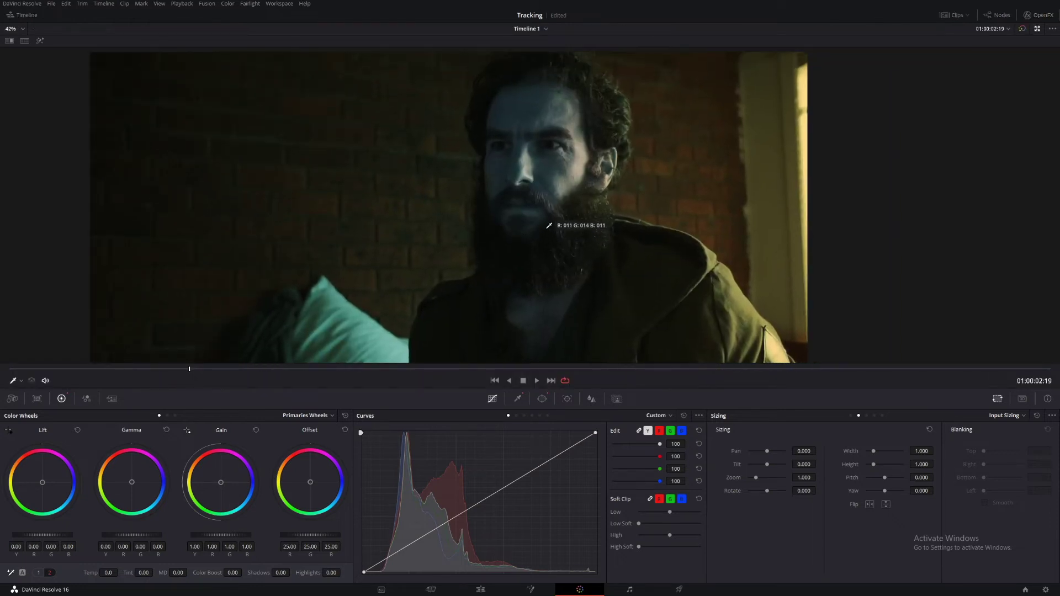
{"action": "left_click", "coordinate": [40, 574]}
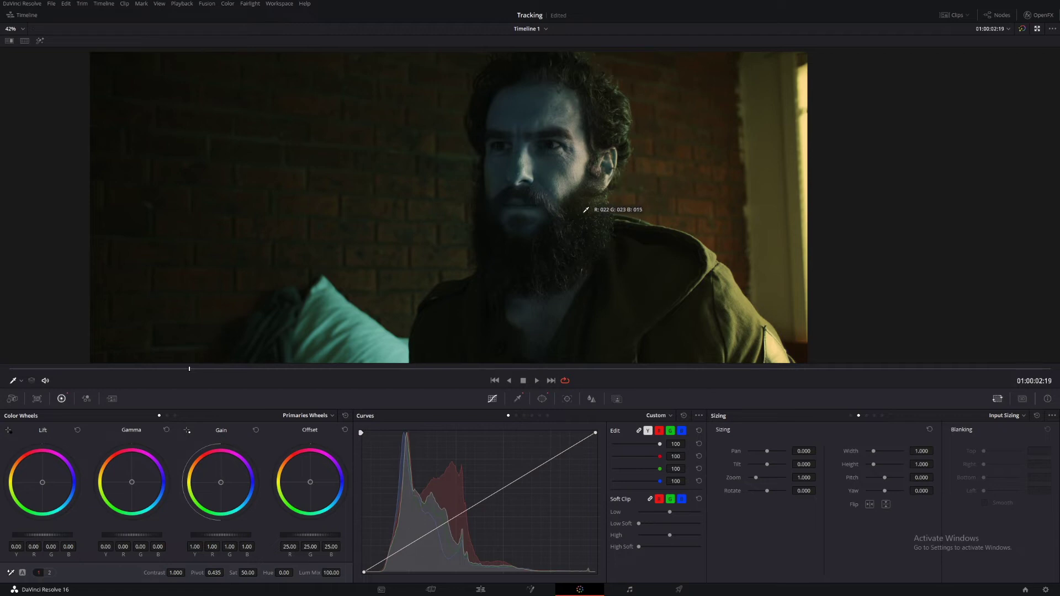
{"action": "double_click", "coordinate": [266, 573]}
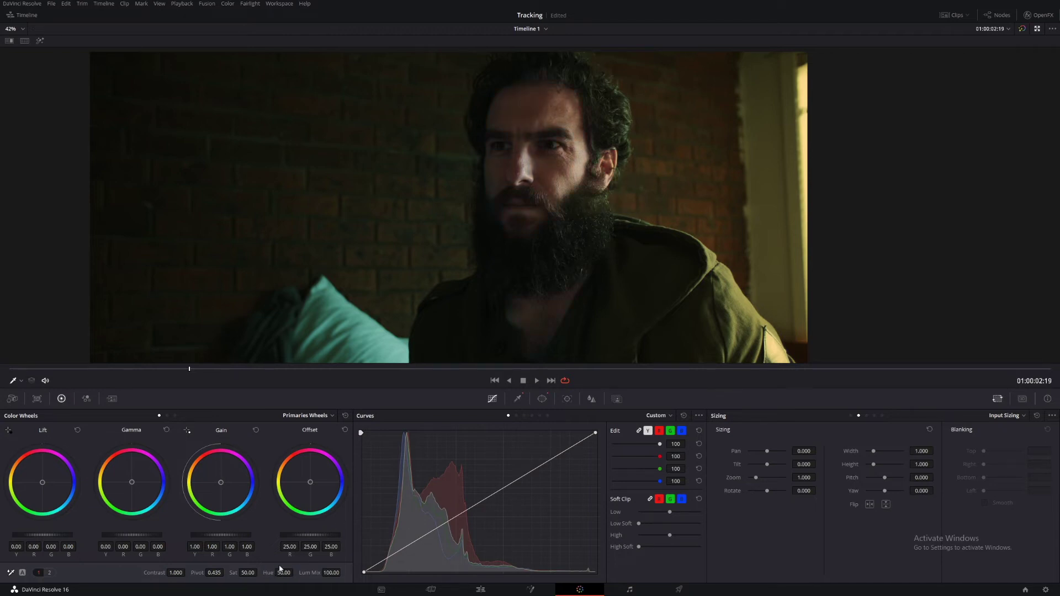
Lower the SKIN node's Gain to 0.87 and its saturation to 40.80
{"action": "scroll", "coordinate": [456, 307], "scroll_direction": "up", "scroll_amount": 1}
{"action": "left_click_drag", "start_coordinate": [457, 309], "coordinate": [473, 265]}
{"action": "scroll", "coordinate": [465, 220], "scroll_direction": "down", "scroll_amount": 3}
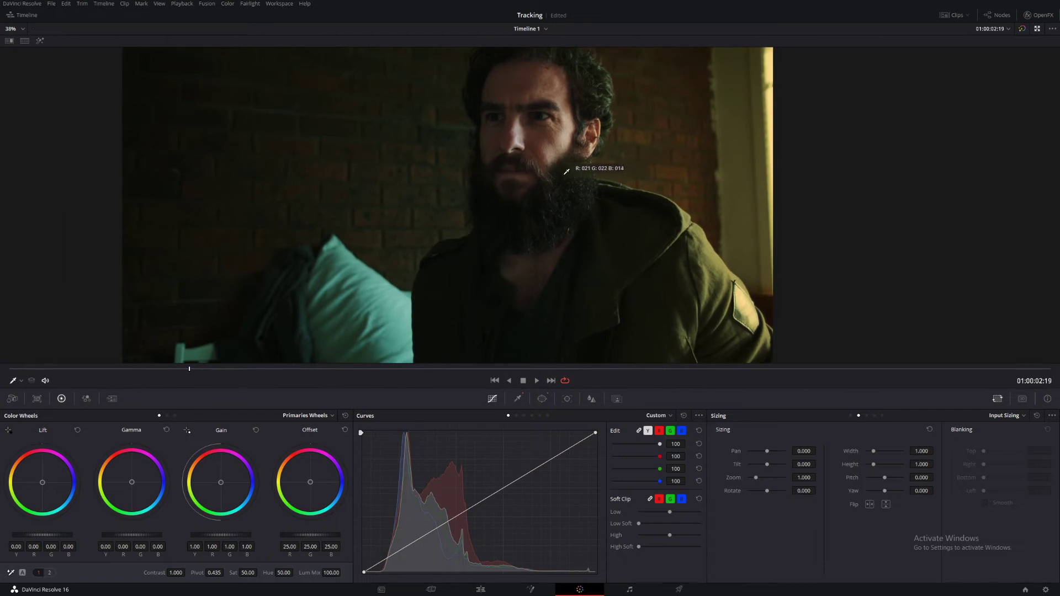
{"action": "left_click_drag", "start_coordinate": [579, 165], "coordinate": [561, 189]}
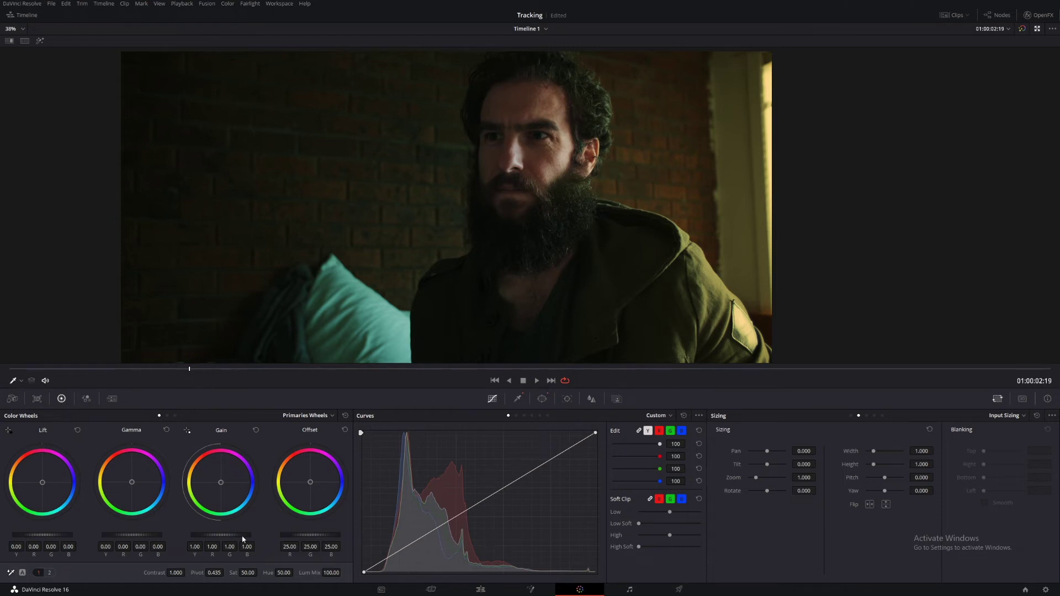
{"action": "left_click_drag", "start_coordinate": [221, 534], "coordinate": [204, 535]}
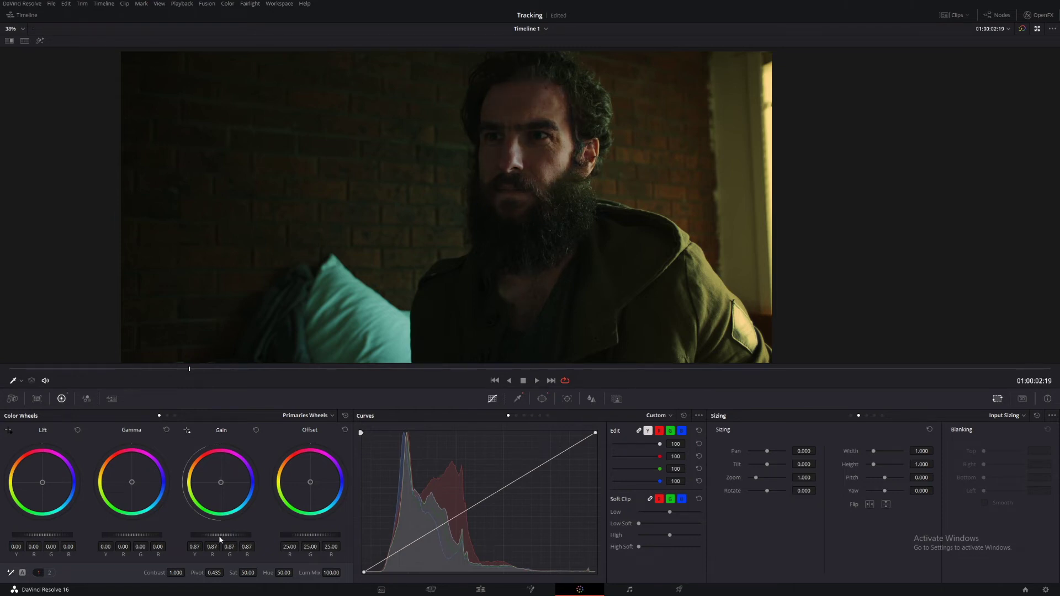
{"action": "left_click_drag", "start_coordinate": [252, 573], "coordinate": [246, 573]}
Shape a mild S-curve on the SKIN node, slightly lowering the shadow point and raising the highlight point
{"action": "left_click_drag", "start_coordinate": [417, 541], "coordinate": [422, 544]}
{"action": "left_click_drag", "start_coordinate": [505, 491], "coordinate": [504, 481]}
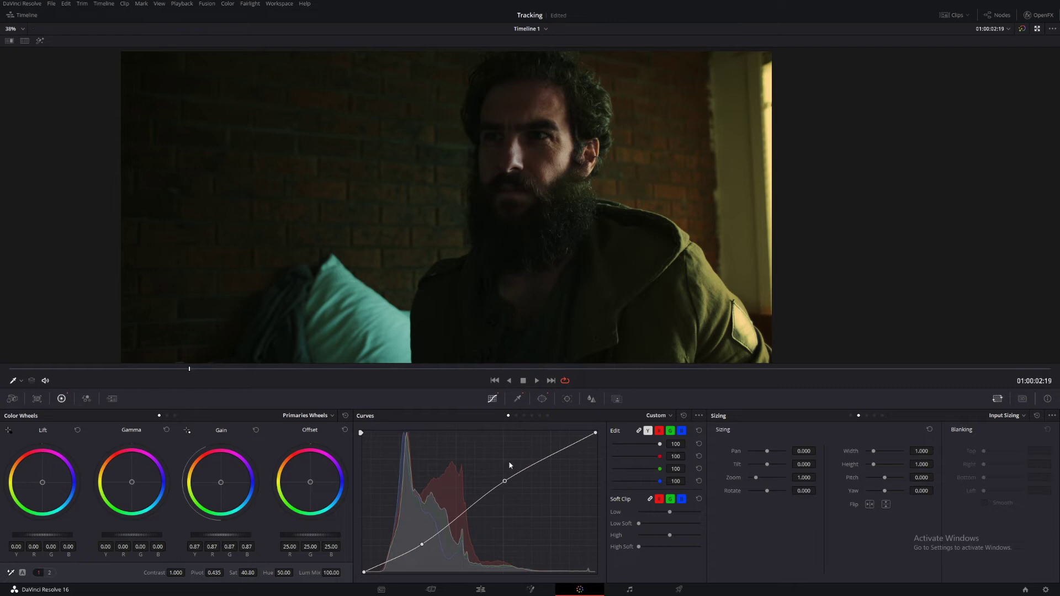
{"action": "scroll", "coordinate": [534, 292], "scroll_direction": "down", "scroll_amount": 1}
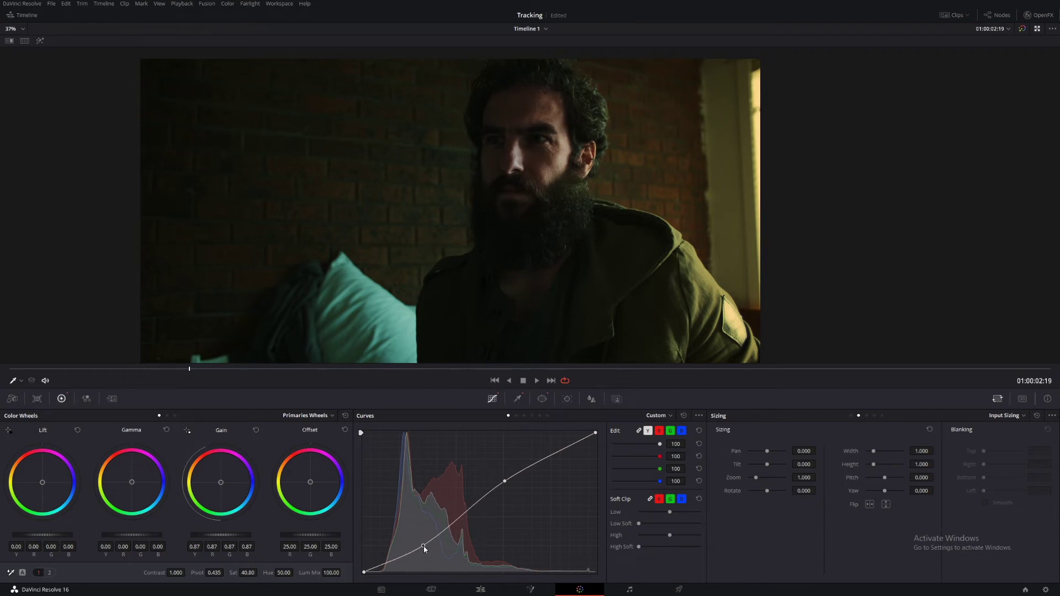
{"action": "left_click_drag", "start_coordinate": [505, 481], "coordinate": [506, 479]}
{"action": "left_click_drag", "start_coordinate": [423, 546], "coordinate": [422, 542]}
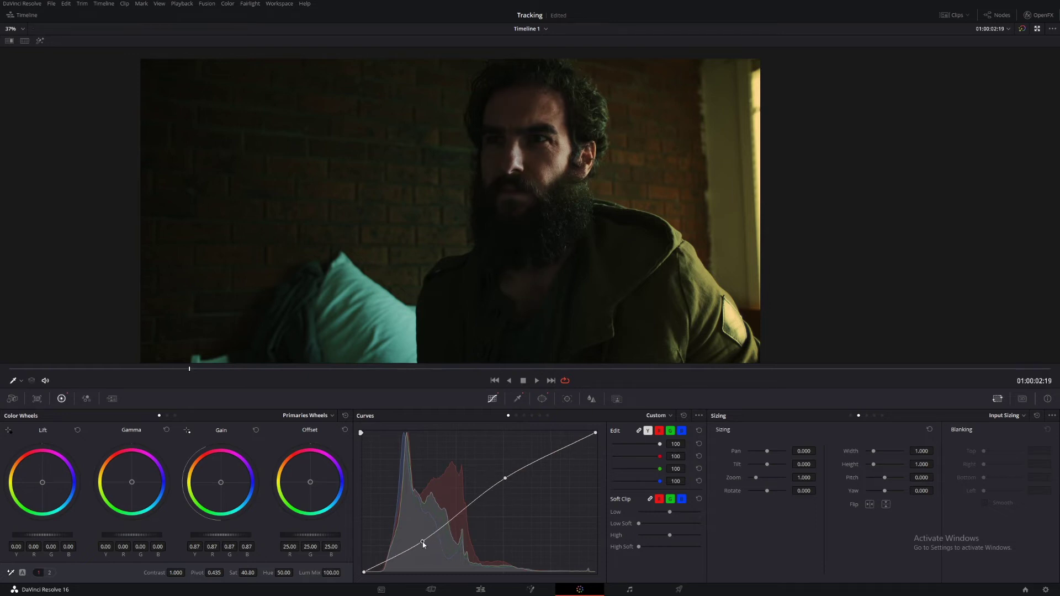
Adjust the SKIN node's separate color curves, slightly lowering red and raising green in the upper tones
{"action": "key", "text": "ctrl+f"}
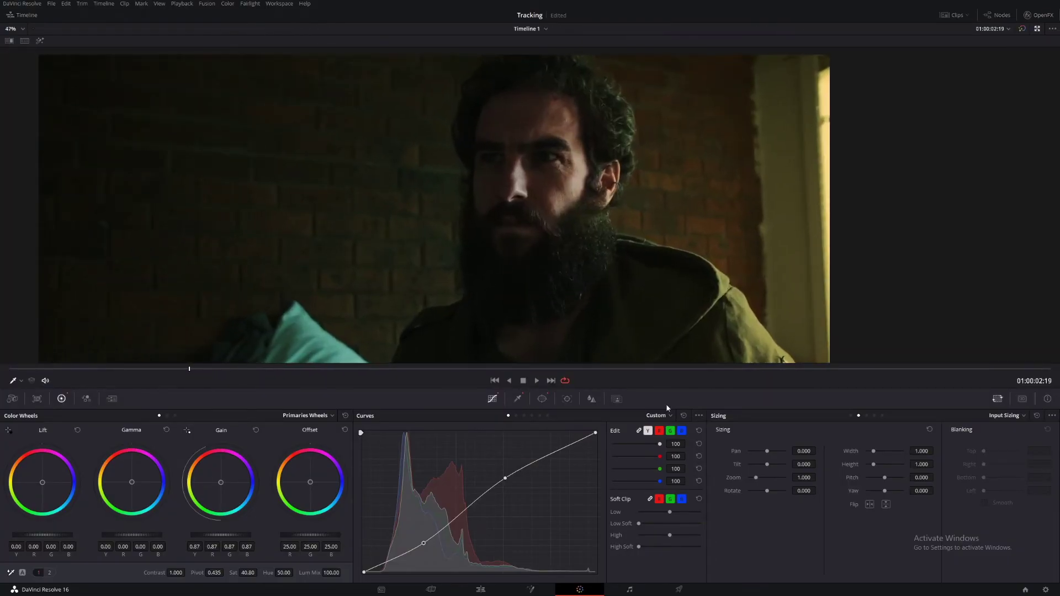
{"action": "left_click", "coordinate": [659, 431]}
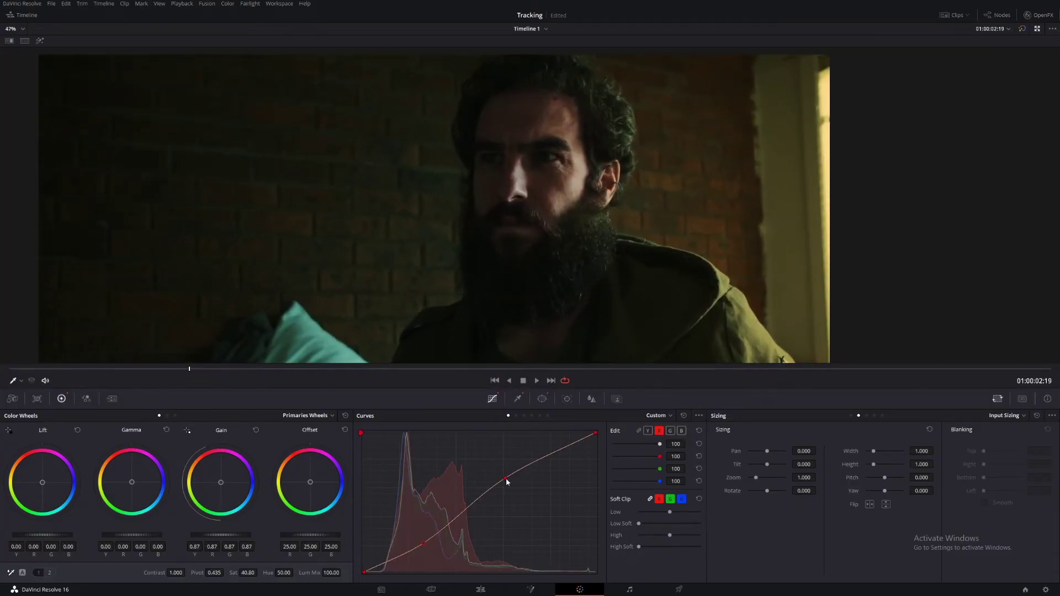
{"action": "left_click_drag", "start_coordinate": [506, 482], "coordinate": [507, 483]}
{"action": "left_click", "coordinate": [670, 431]}
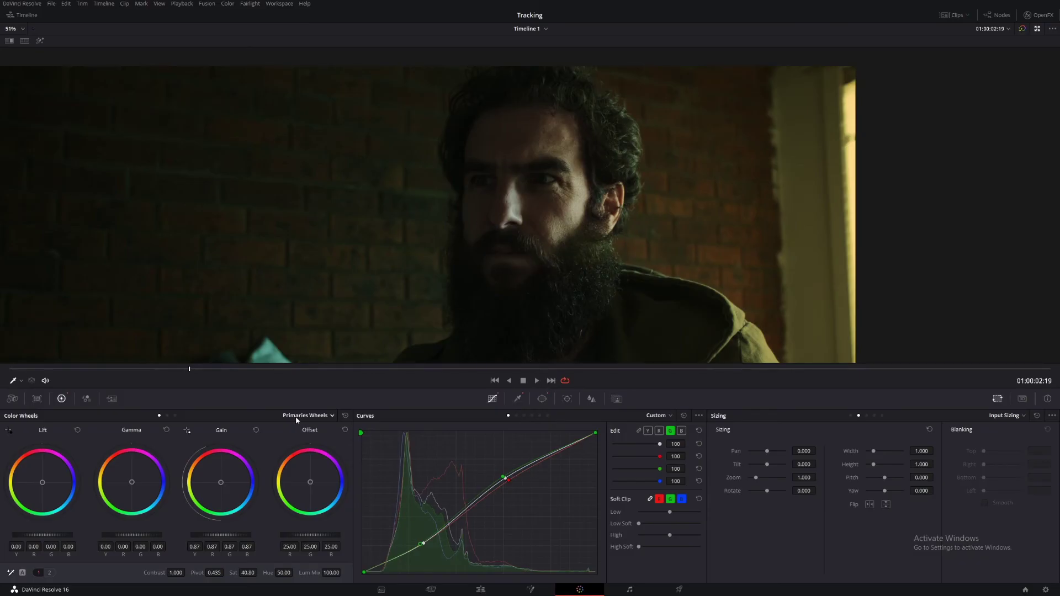
Warm the skin's Log Midtone to 0.02 red, -0.00 green and -0.03 blue, and reduce the primary Gain to 0.81
{"action": "scroll", "coordinate": [424, 298], "scroll_direction": "up", "scroll_amount": 2}
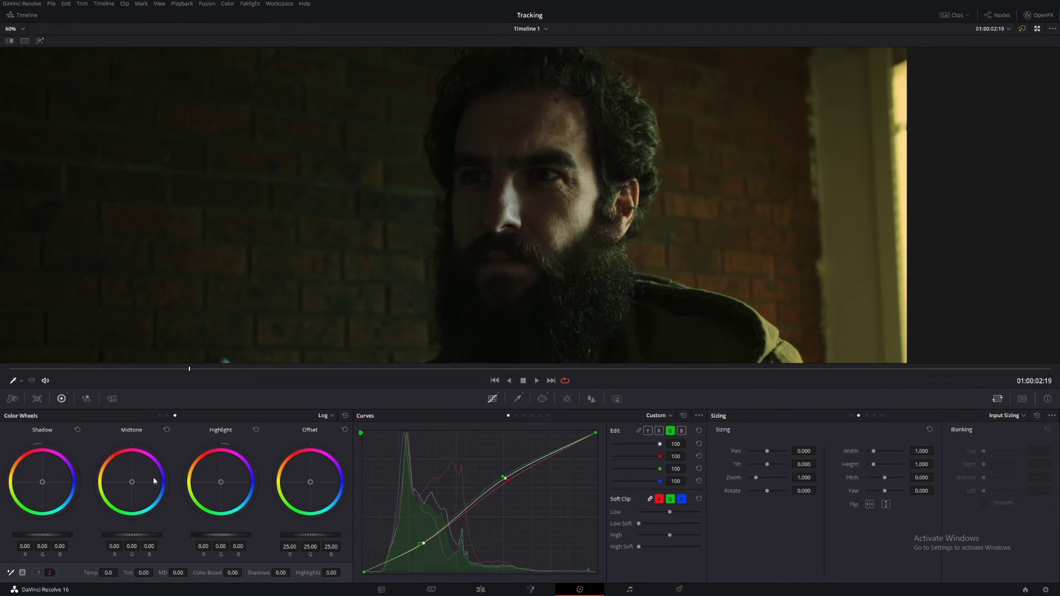
{"action": "left_click_drag", "start_coordinate": [130, 482], "coordinate": [128, 479]}
{"action": "left_click", "coordinate": [159, 415]}
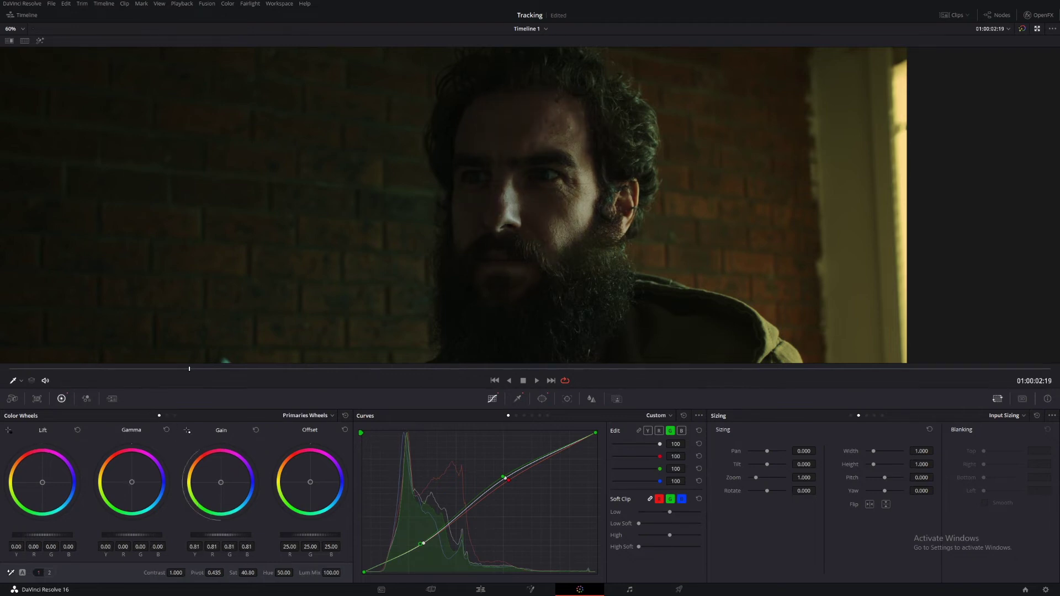
Set the skin's Log Shadow to -0.01, 0.00, -0.01 and its Highlight to 0.07, -0.02, -0.03 for red, green and blue
{"action": "left_click_drag", "start_coordinate": [46, 482], "coordinate": [41, 481]}
{"action": "left_click", "coordinate": [175, 415]}
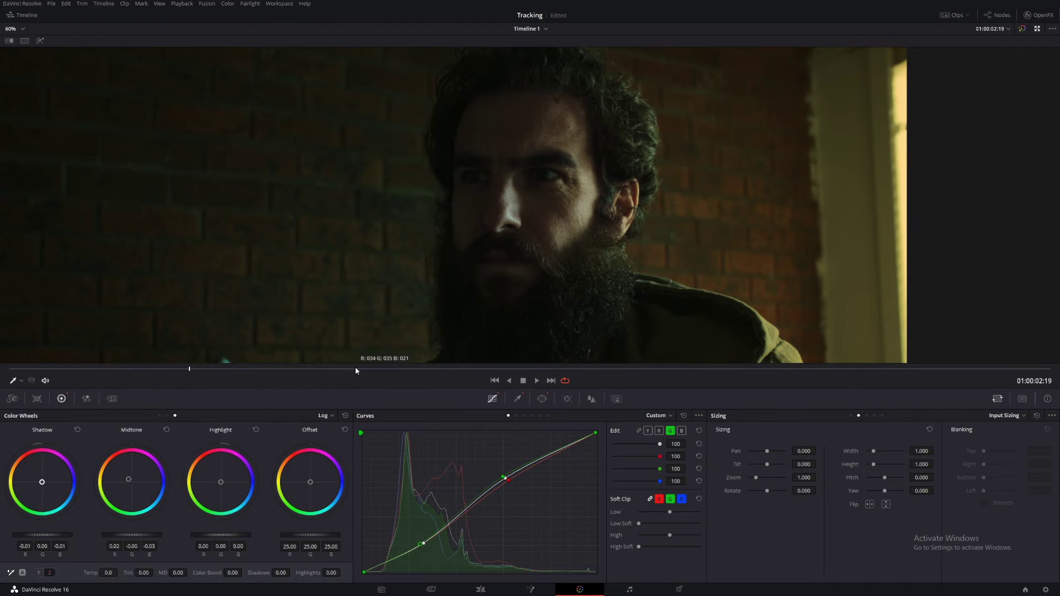
{"action": "scroll", "coordinate": [356, 364], "scroll_direction": "up", "scroll_amount": 1}
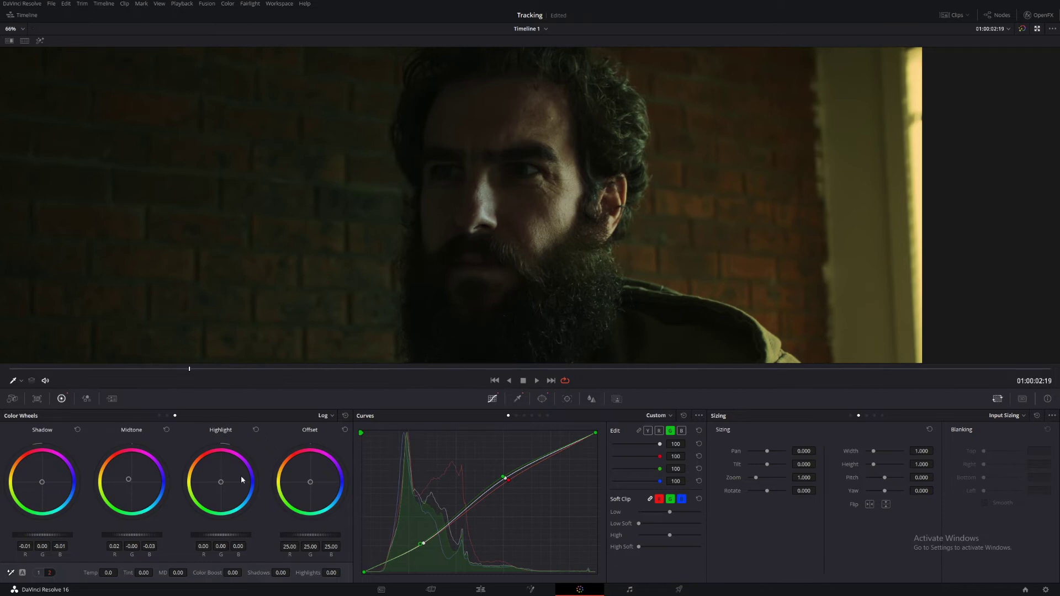
{"action": "left_click_drag", "start_coordinate": [221, 484], "coordinate": [220, 480]}
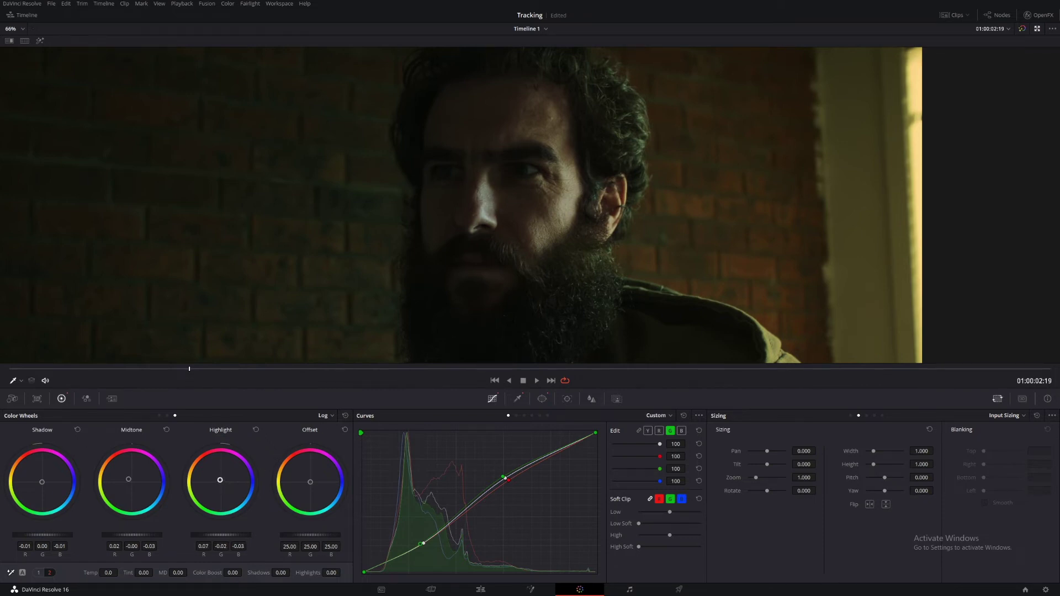
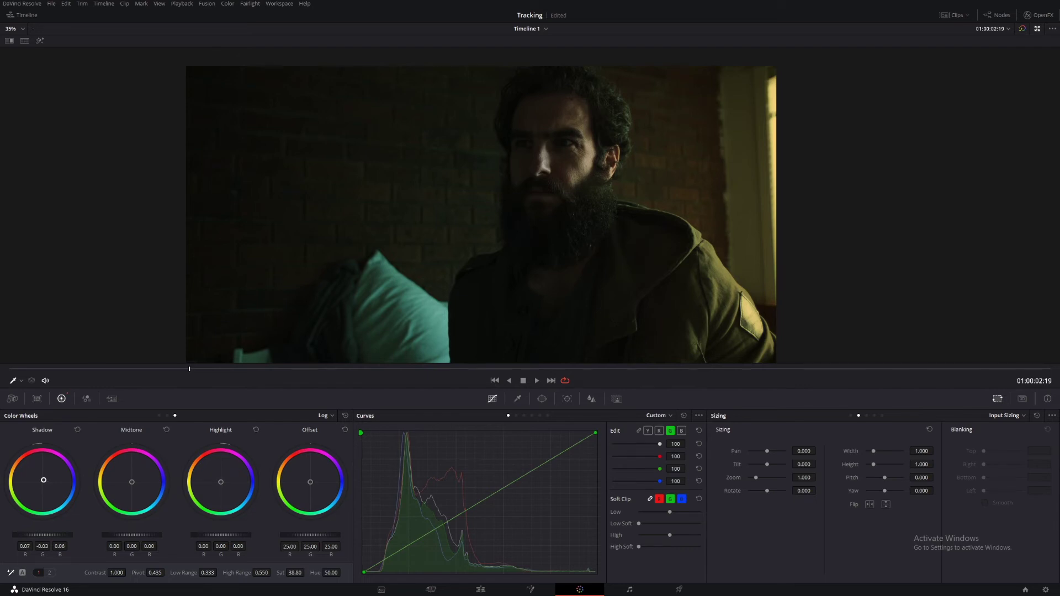
Shape a subtle S-curve on the luminance channel alone, darkening the lower tones and lifting the upper tones
{"action": "left_click", "coordinate": [648, 431]}
{"action": "left_click_drag", "start_coordinate": [544, 280], "coordinate": [543, 210]}
{"action": "left_click", "coordinate": [421, 537]}
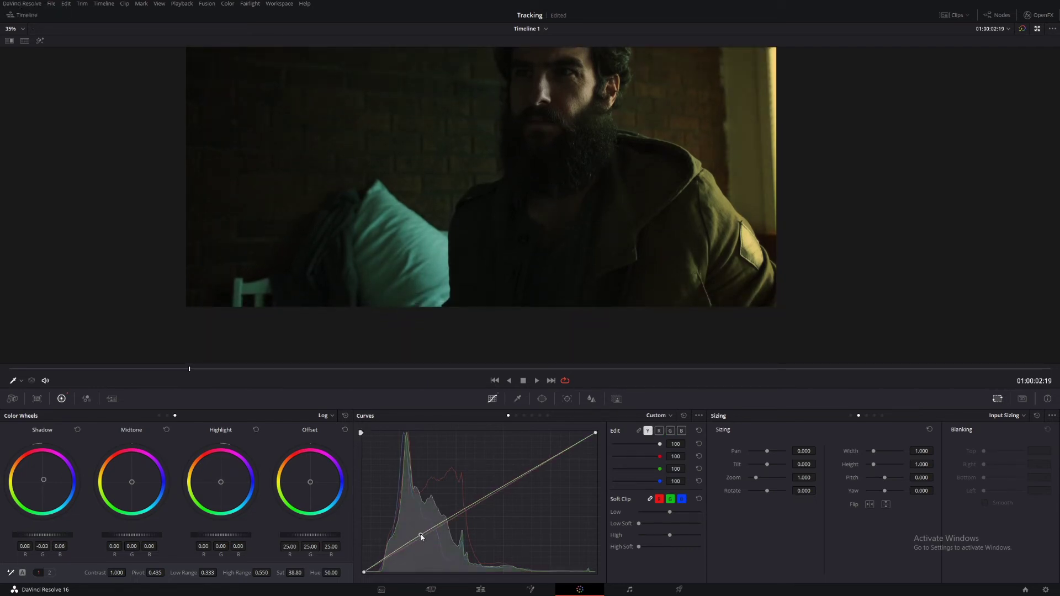
{"action": "scroll", "coordinate": [485, 243], "scroll_direction": "down", "scroll_amount": 2}
{"action": "left_click", "coordinate": [525, 473]}
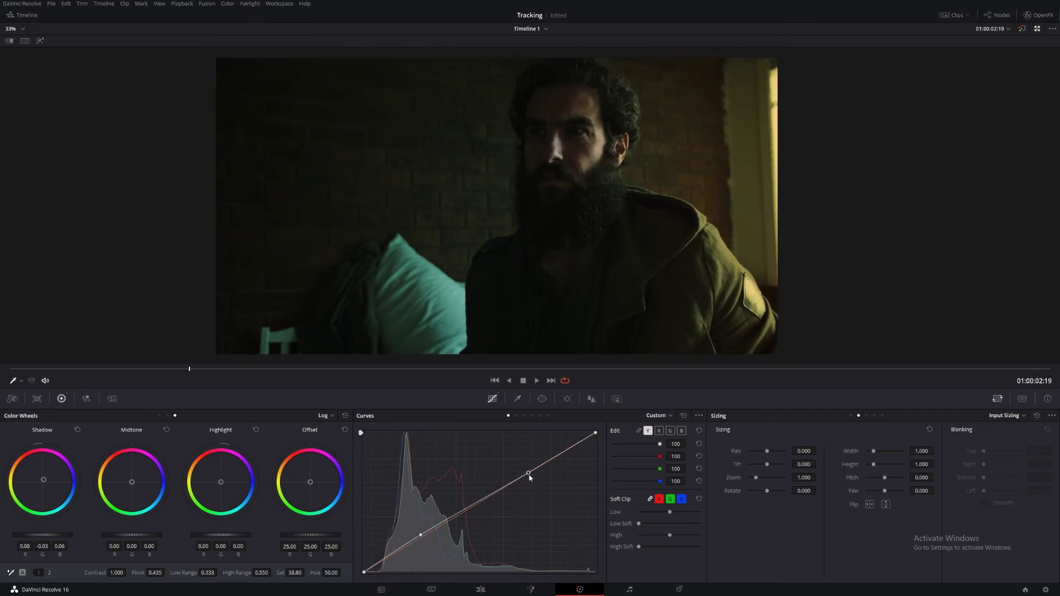
{"action": "left_click_drag", "start_coordinate": [421, 534], "coordinate": [426, 539]}
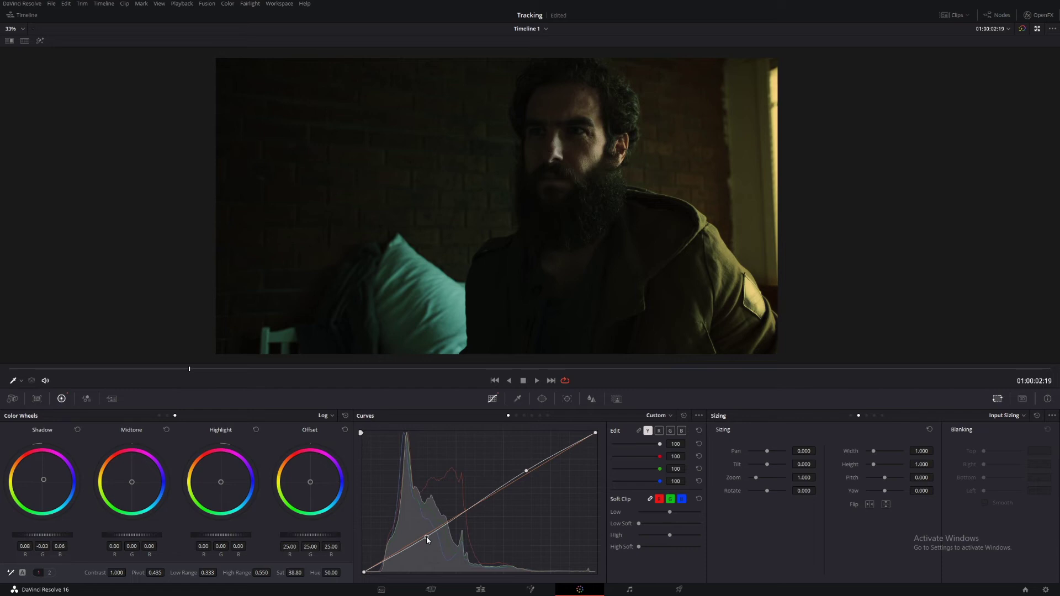
{"action": "left_click_drag", "start_coordinate": [526, 472], "coordinate": [517, 475]}
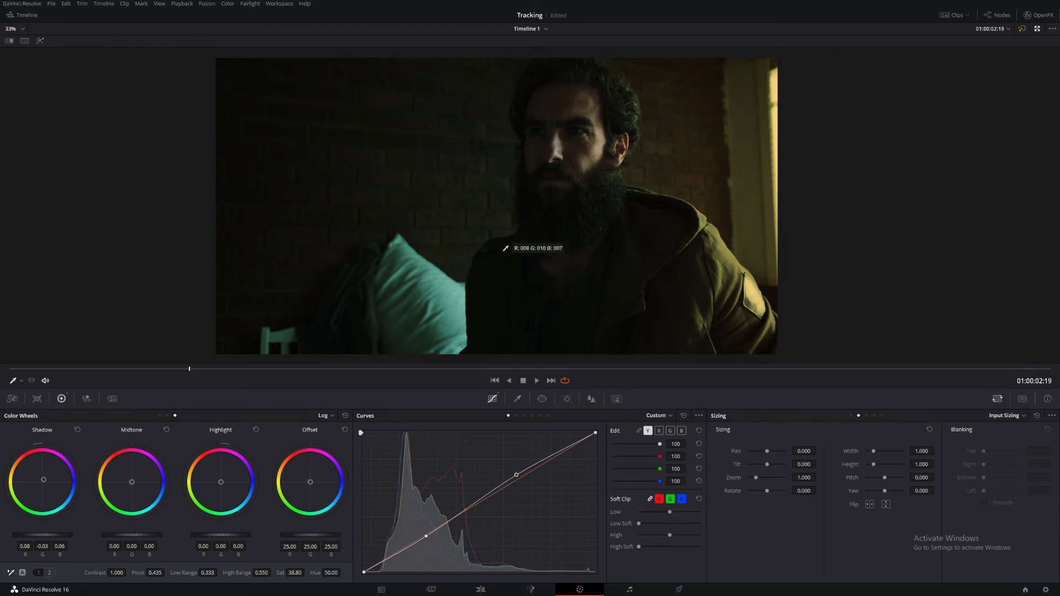
{"action": "scroll", "coordinate": [504, 243], "scroll_direction": "up", "scroll_amount": 1}
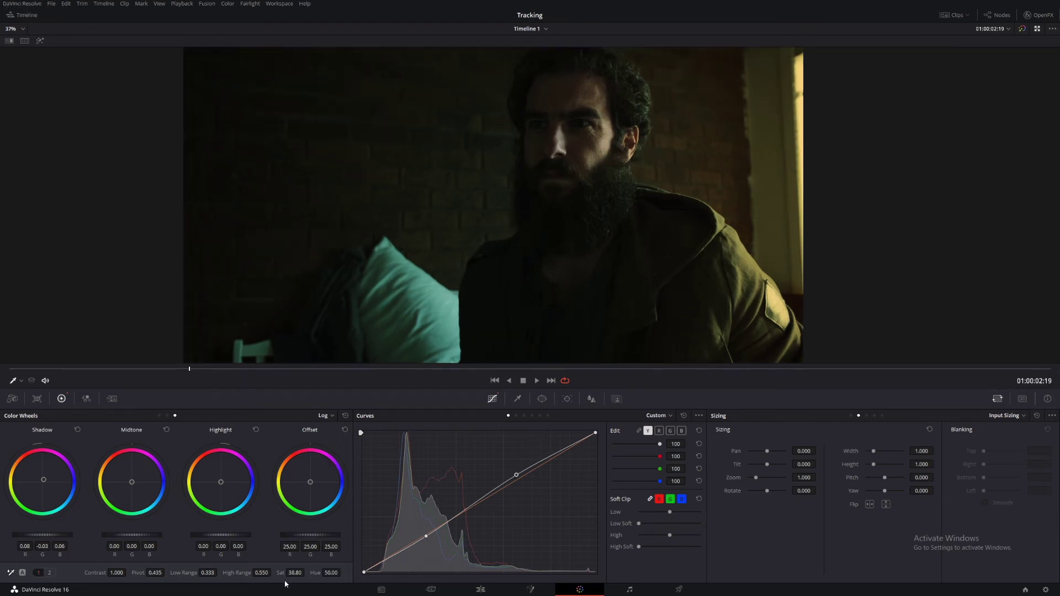
Raise node 03's saturation to 46 and set its Log Shadow to 0.03 red, -0.01 green and 0.01 blue
{"action": "left_click_drag", "start_coordinate": [294, 573], "coordinate": [306, 572]}
{"action": "left_click_drag", "start_coordinate": [44, 480], "coordinate": [42, 481]}
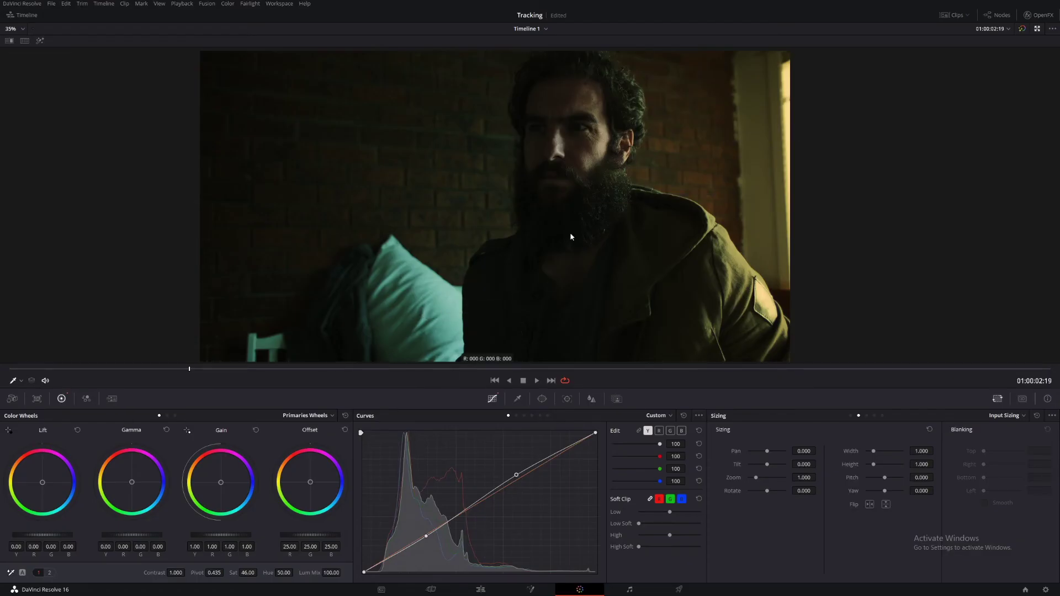
Darken the shot on node 01 by lowering its primary Gain to 0.87
{"action": "key", "text": "alt+f"}
{"action": "left_click", "coordinate": [668, 89]}
{"action": "key", "text": "alt+f"}
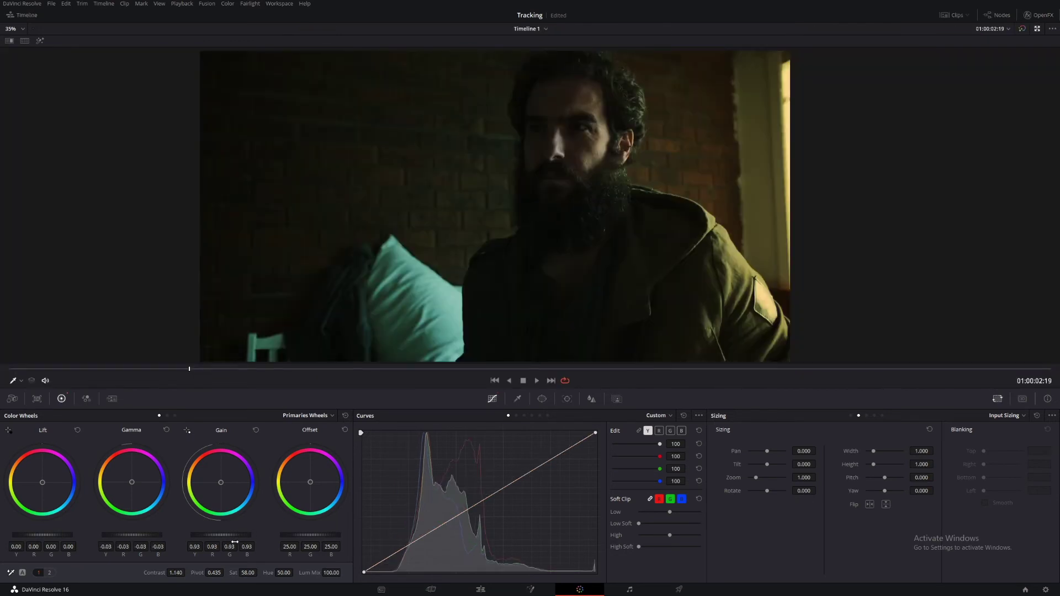
{"action": "left_click_drag", "start_coordinate": [234, 536], "coordinate": [232, 536]}
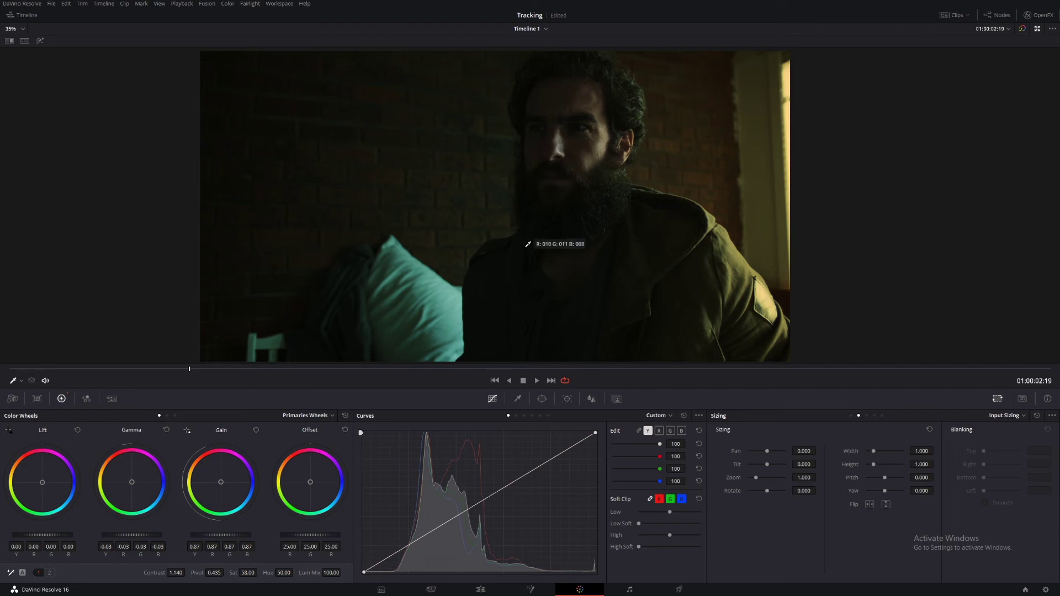
{"action": "left_click_drag", "start_coordinate": [534, 257], "coordinate": [526, 233]}
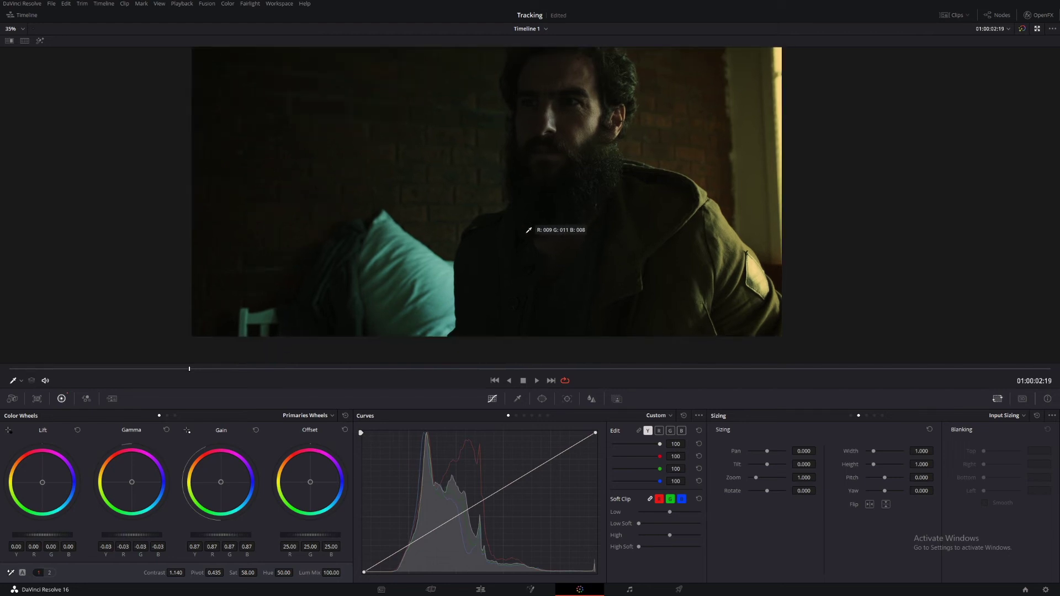
Fine-tune the lower tones of node 04's blue curve with a slight lift and compare the image full screen
{"action": "key", "text": "alt+f"}
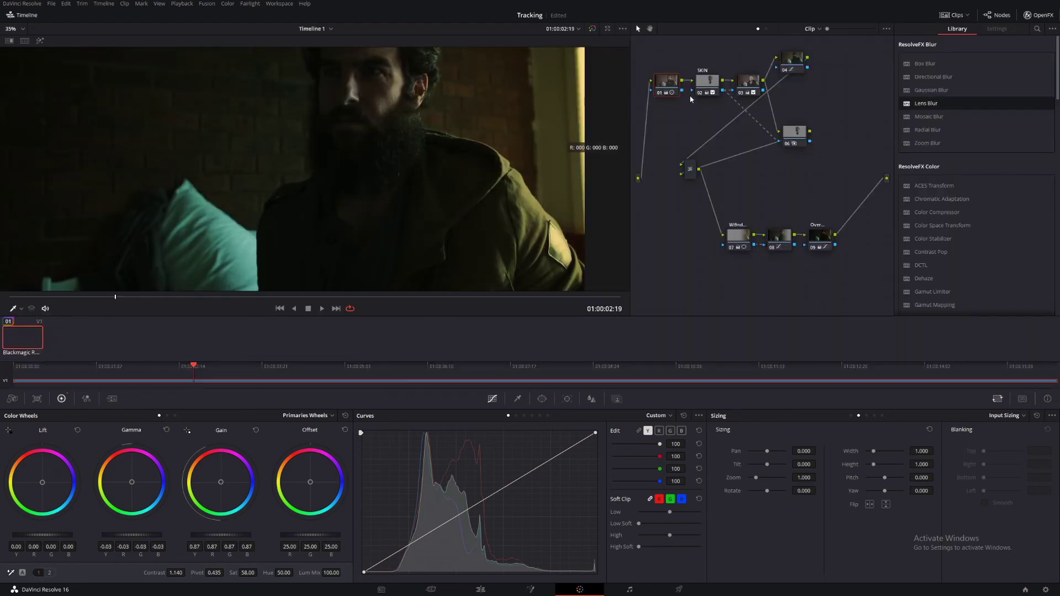
{"action": "left_click", "coordinate": [788, 65]}
{"action": "key", "text": "alt+f"}
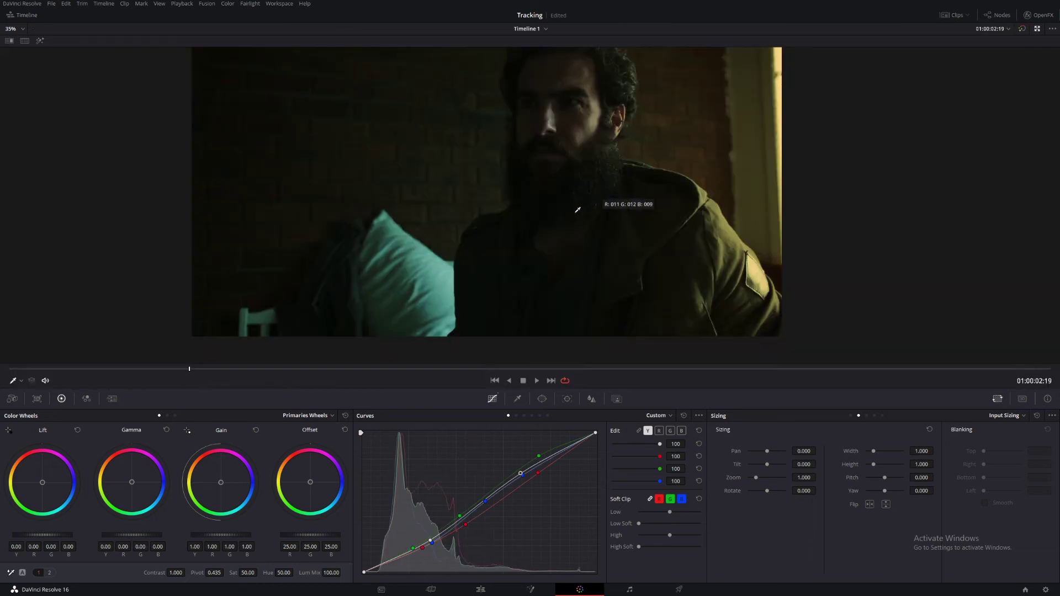
{"action": "scroll", "coordinate": [533, 216], "scroll_direction": "up", "scroll_amount": 3}
{"action": "left_click_drag", "start_coordinate": [517, 213], "coordinate": [518, 204]}
{"action": "scroll", "coordinate": [518, 204], "scroll_direction": "up", "scroll_amount": 2}
{"action": "scroll", "coordinate": [502, 199], "scroll_direction": "down", "scroll_amount": 6}
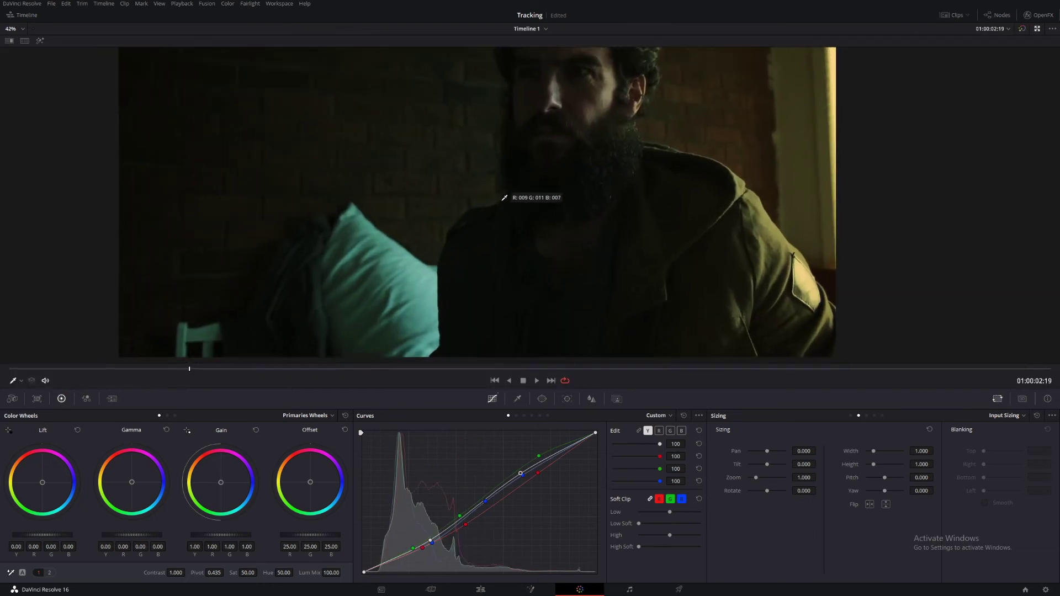
{"action": "scroll", "coordinate": [502, 186], "scroll_direction": "up", "scroll_amount": 2}
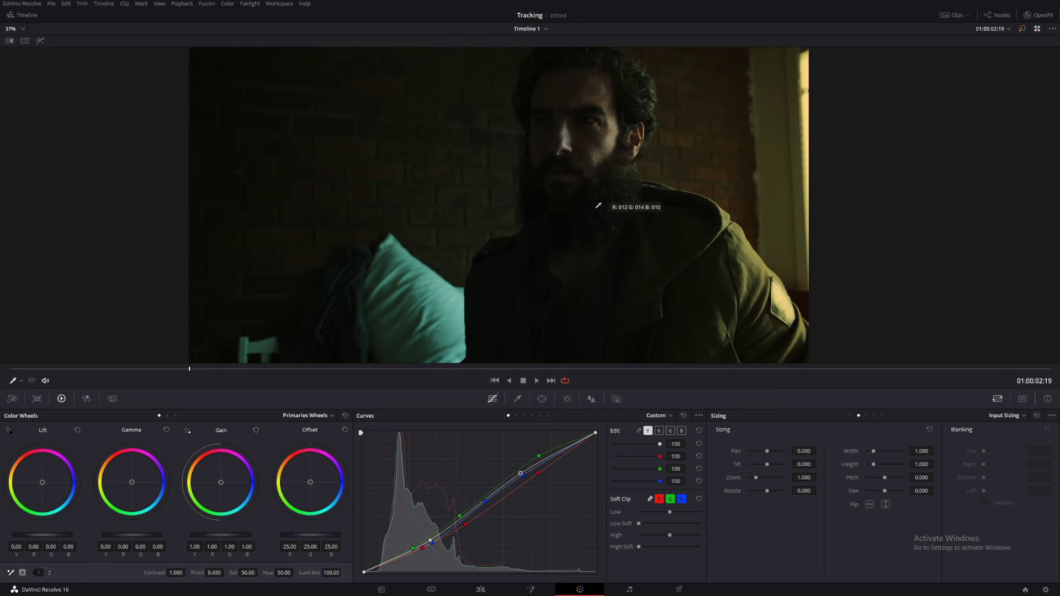
{"action": "left_click", "coordinate": [431, 543]}
{"action": "left_click_drag", "start_coordinate": [430, 542], "coordinate": [428, 541]}
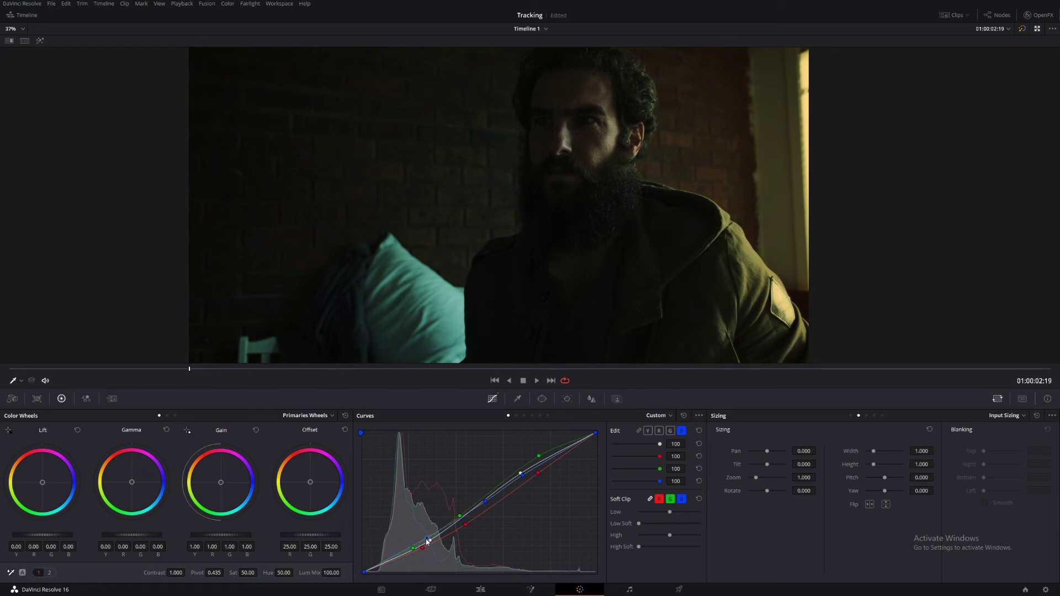
{"action": "left_click", "coordinate": [399, 554]}
{"action": "left_click_drag", "start_coordinate": [399, 555], "coordinate": [427, 539]}
{"action": "key", "text": "ctrl+f"}
{"action": "key", "text": "ctrl+f"}
Select the SKIN node and restrict its custom curve editing to the luminance channel
{"action": "key", "text": "alt+f"}
{"action": "left_click", "coordinate": [707, 83]}
{"action": "key", "text": "alt+f"}
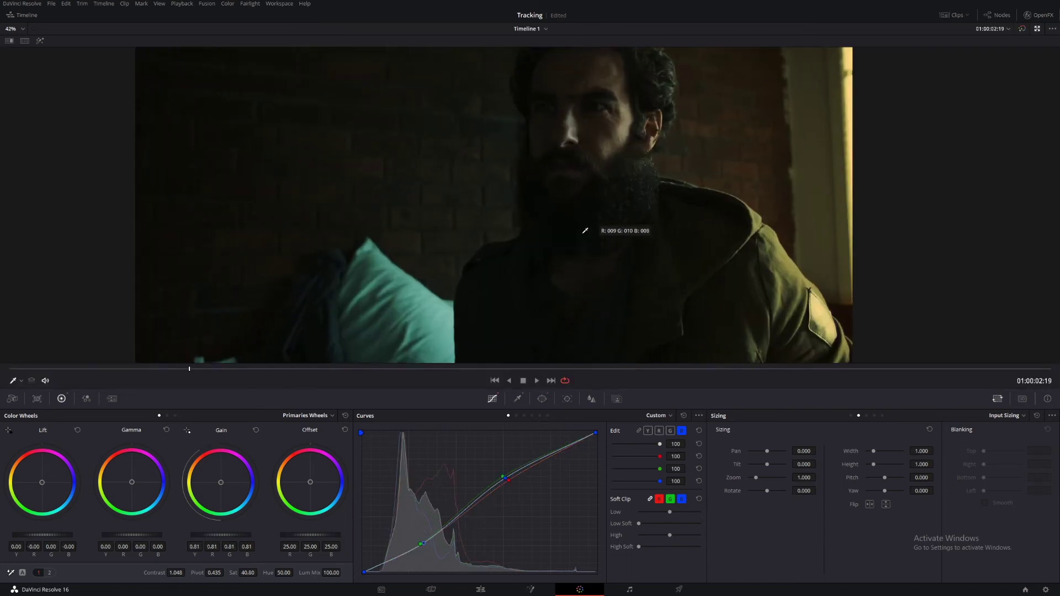
{"action": "scroll", "coordinate": [566, 297], "scroll_direction": "up", "scroll_amount": 2}
{"action": "left_click", "coordinate": [648, 431]}
{"action": "left_click", "coordinate": [648, 434]}
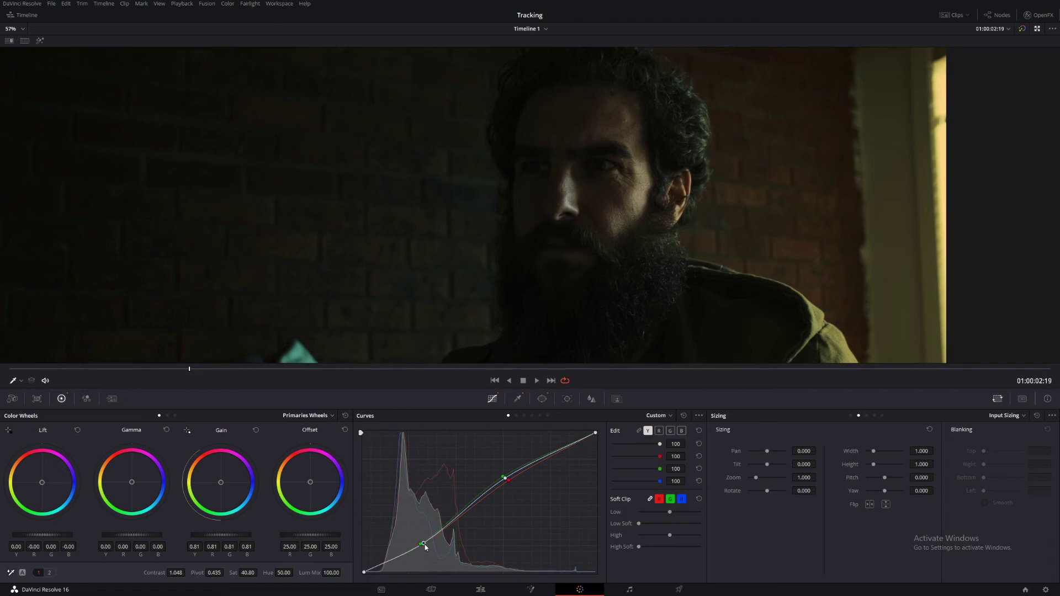
{"action": "left_click", "coordinate": [461, 514]}
{"action": "left_click_drag", "start_coordinate": [502, 480], "coordinate": [526, 467]}
{"action": "key", "text": "ctrl+z"}
{"action": "key", "text": "ctrl+z"}
Lift the lower point of the skin's luminance curve slightly and set the node's saturation to 41.20
{"action": "left_click_drag", "start_coordinate": [423, 544], "coordinate": [427, 542]}
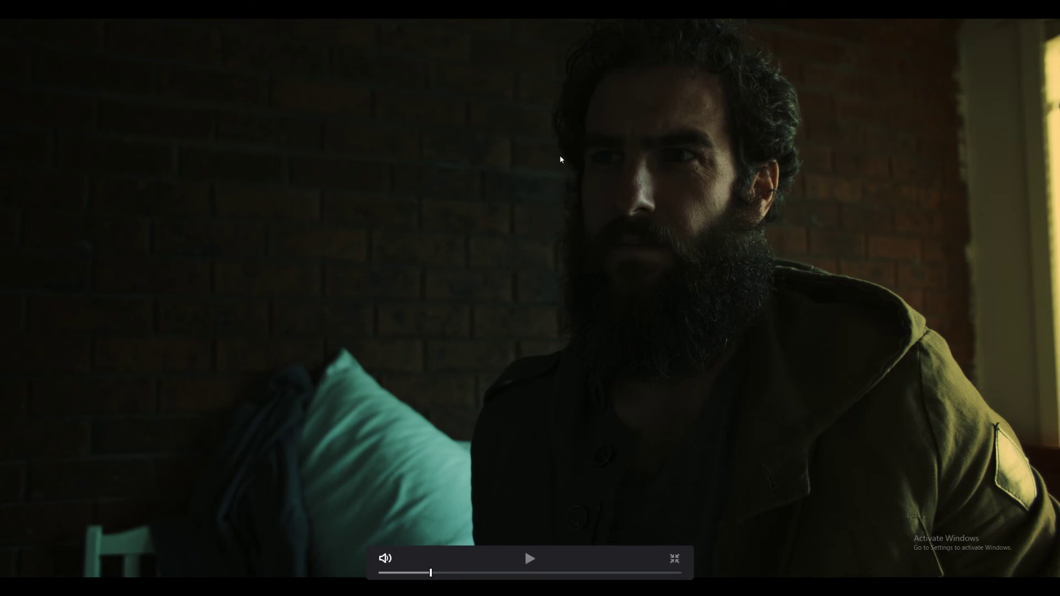
{"action": "key", "text": "Escape"}
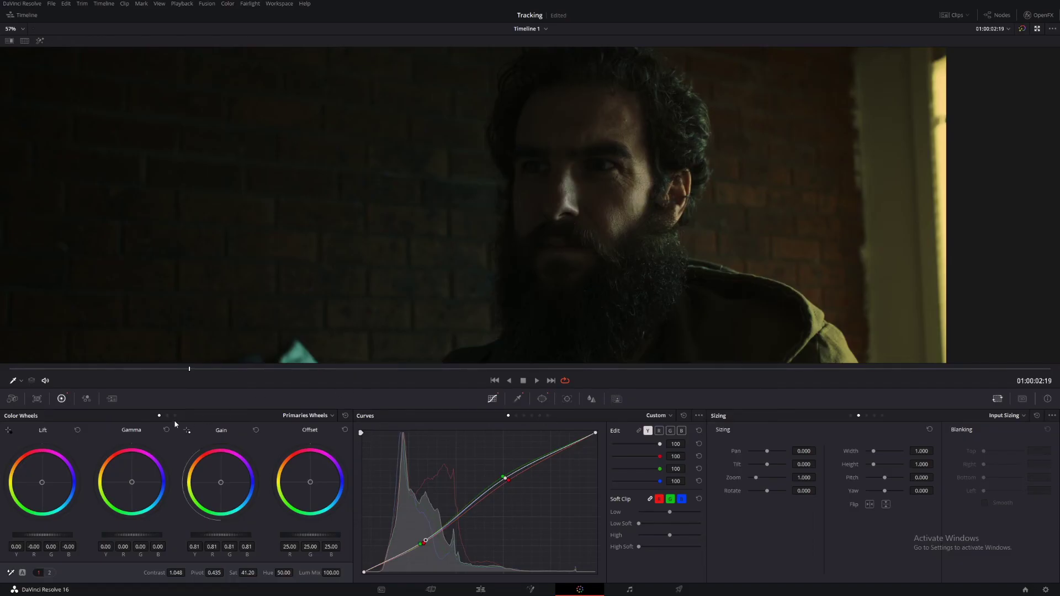
Set the skin's Log Highlight to 0.33, -0.11, 0.08 and its Midtone to 0.01, 0.00, -0.05 for red, green and blue
{"action": "left_click", "coordinate": [175, 415]}
{"action": "scroll", "coordinate": [544, 237], "scroll_direction": "up", "scroll_amount": 3}
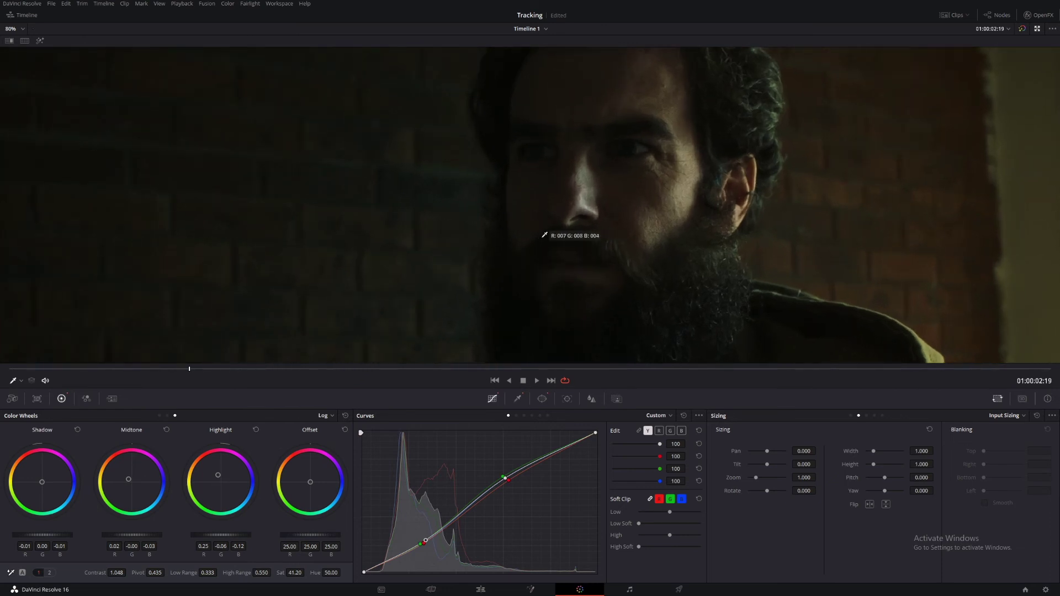
{"action": "left_click_drag", "start_coordinate": [526, 255], "coordinate": [472, 294]}
{"action": "left_click_drag", "start_coordinate": [218, 475], "coordinate": [221, 473]}
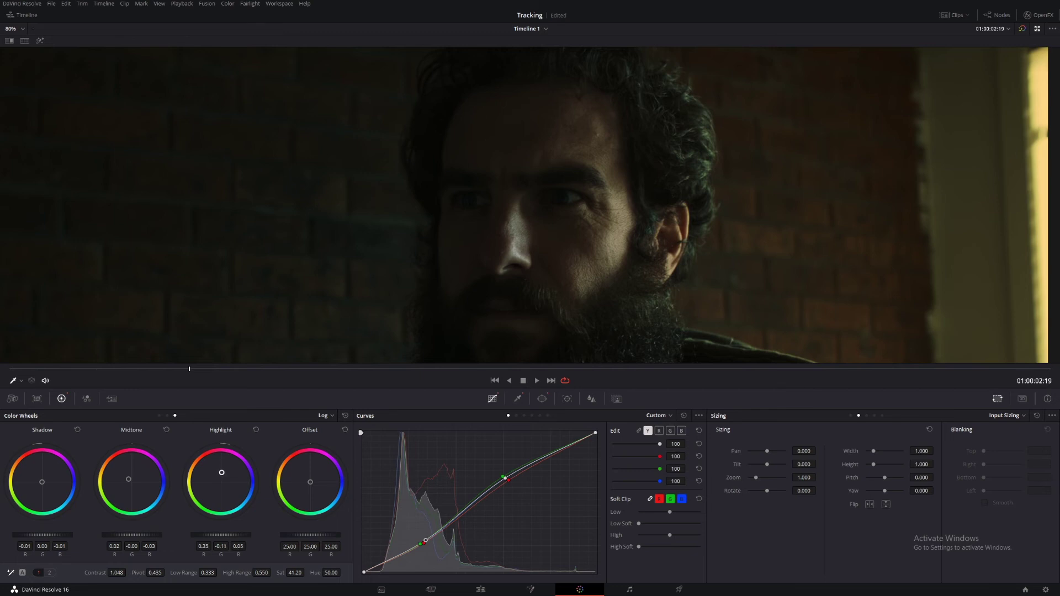
{"action": "scroll", "coordinate": [486, 251], "scroll_direction": "down", "scroll_amount": 5}
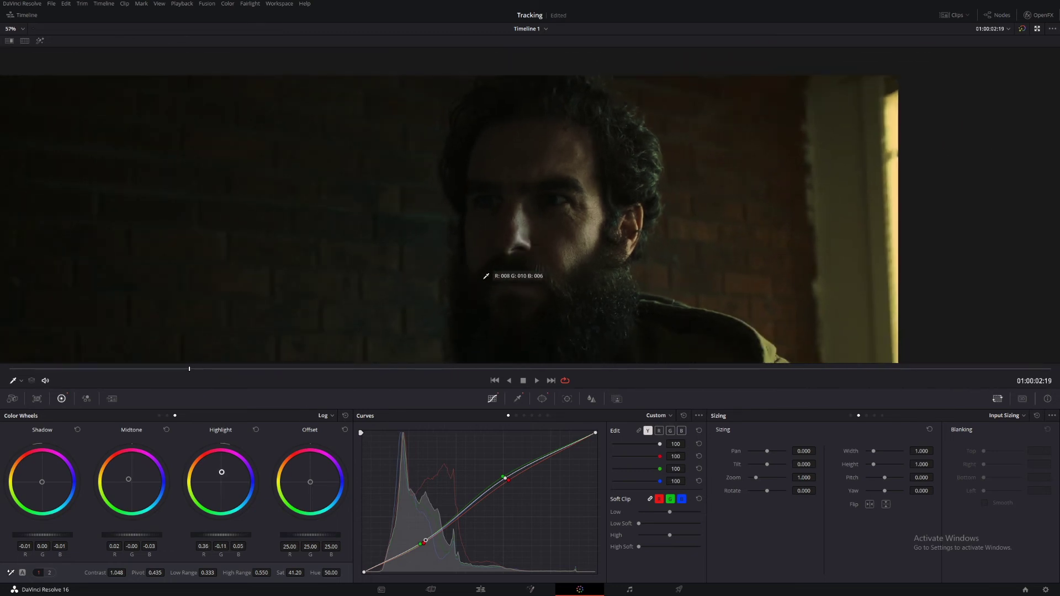
{"action": "left_click_drag", "start_coordinate": [483, 277], "coordinate": [482, 263]}
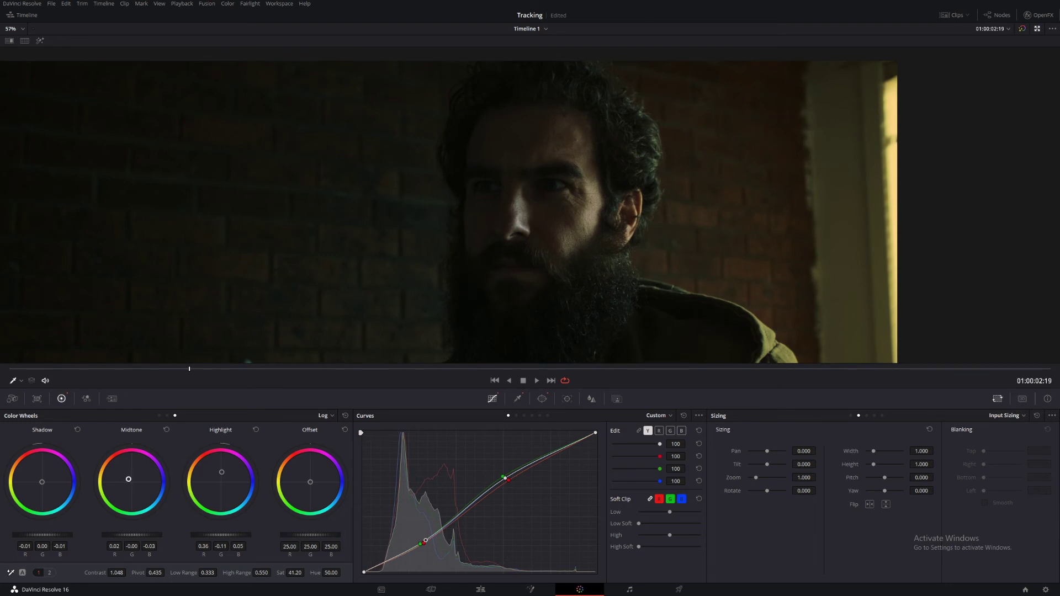
{"action": "left_click_drag", "start_coordinate": [129, 478], "coordinate": [126, 481]}
{"action": "key", "text": "ctrl+f"}
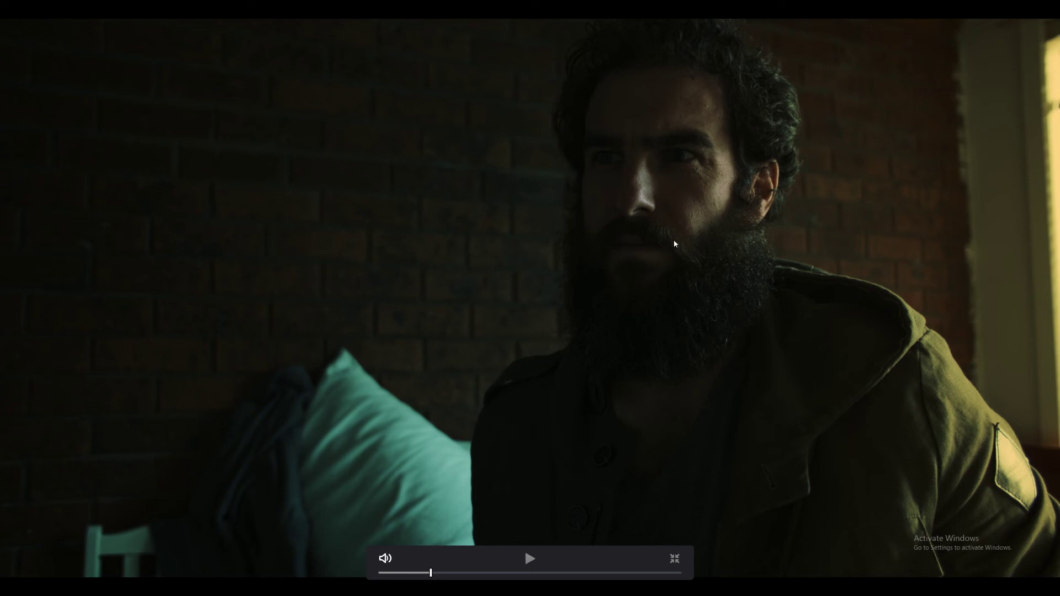
{"action": "key", "text": "Escape"}
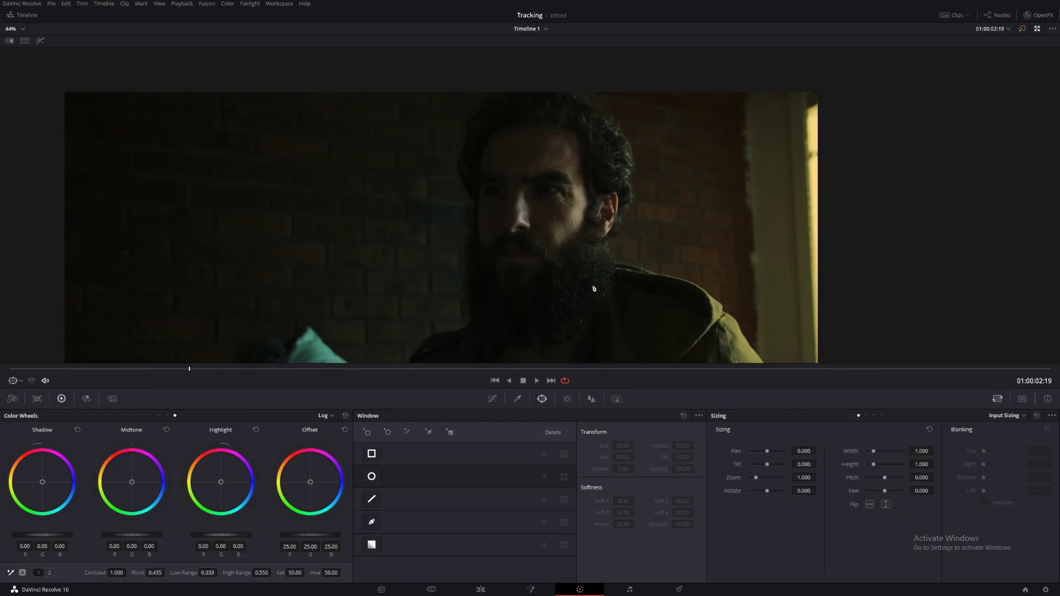
Widen the softness of node 07's gradient mask so its falloff extends from the window side past the man's face
{"action": "scroll", "coordinate": [552, 271], "scroll_direction": "down", "scroll_amount": 4}
{"action": "left_click_drag", "start_coordinate": [525, 280], "coordinate": [575, 239]}
{"action": "key", "text": "alt+f"}
{"action": "left_click", "coordinate": [742, 236]}
{"action": "key", "text": "alt+f"}
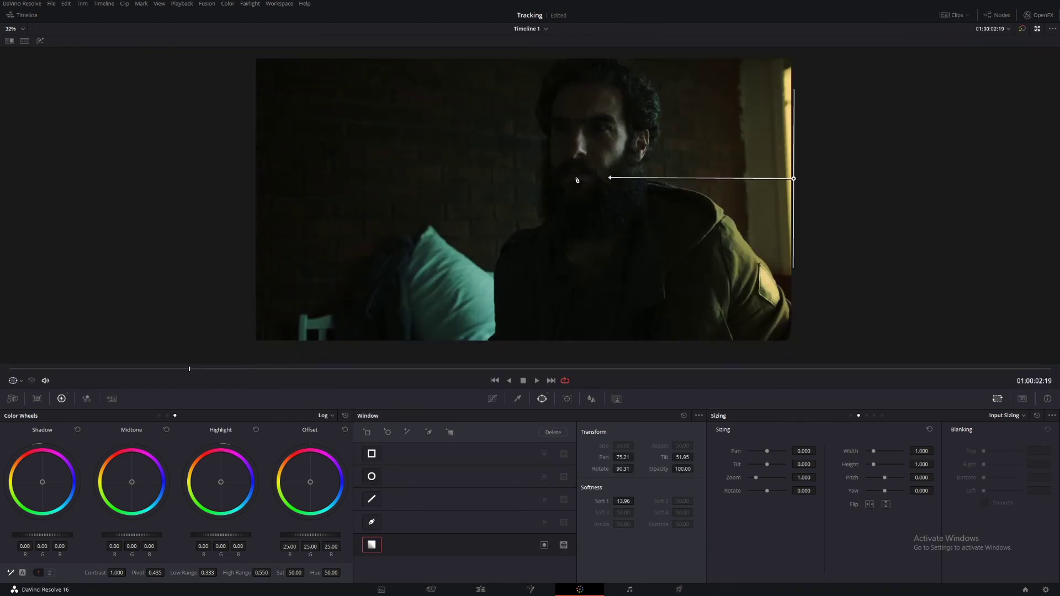
{"action": "left_click_drag", "start_coordinate": [609, 177], "coordinate": [520, 177]}
{"action": "key", "text": "ctrl+f"}
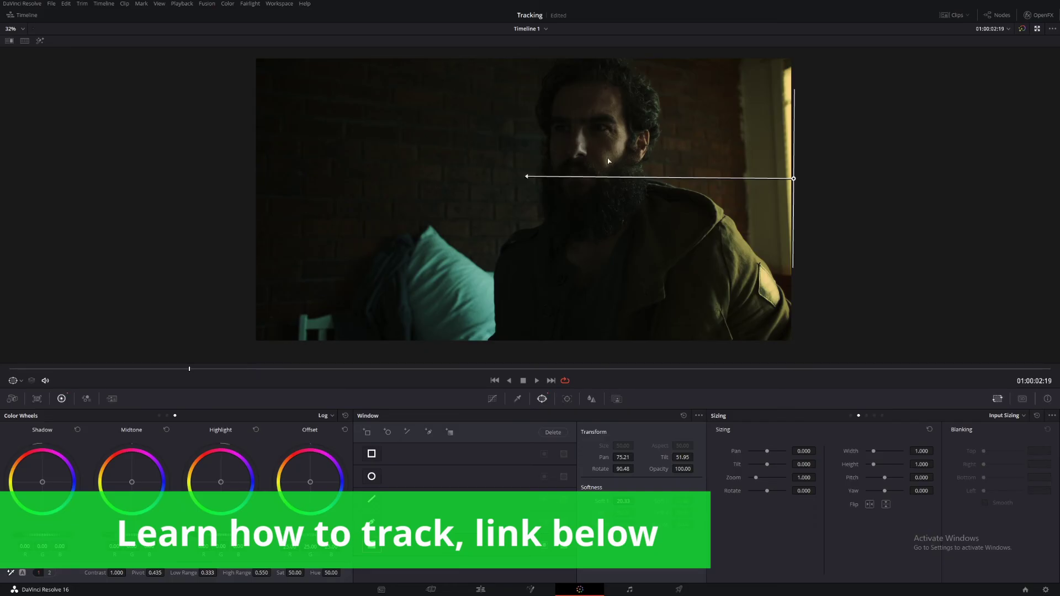
Switch the tracker to Frame mode for the SKIN node's mask and record its position at 01:00:02:19
{"action": "key", "text": "alt+f"}
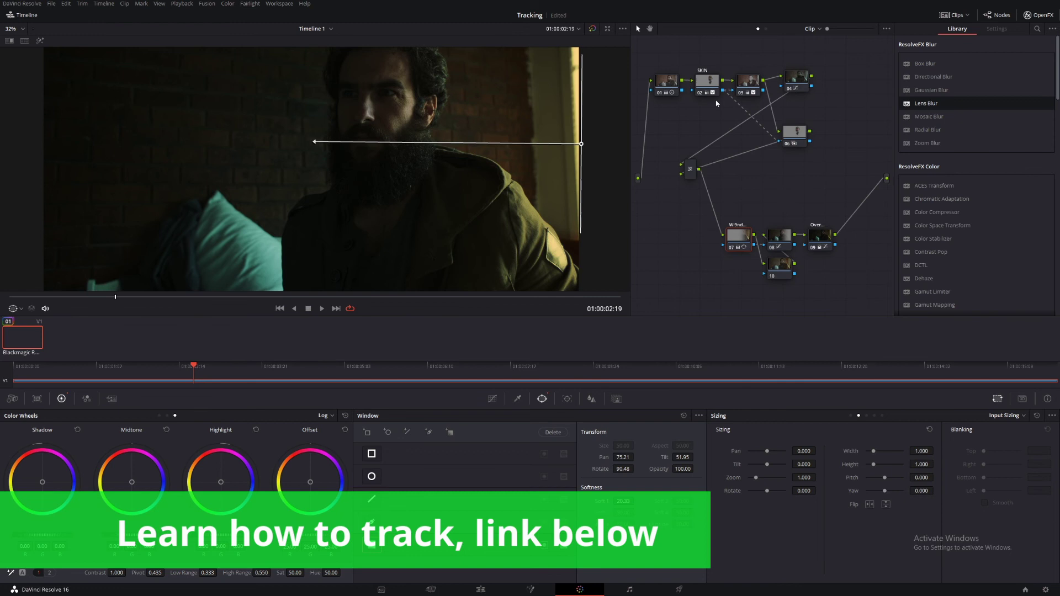
{"action": "left_click", "coordinate": [710, 84]}
{"action": "key", "text": "alt+f"}
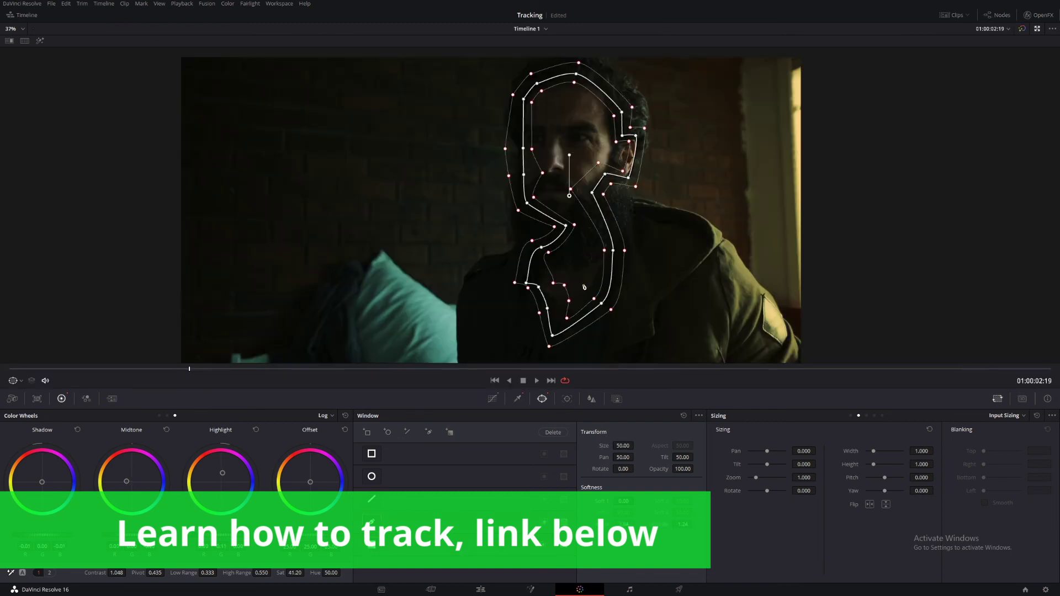
{"action": "left_click", "coordinate": [569, 399]}
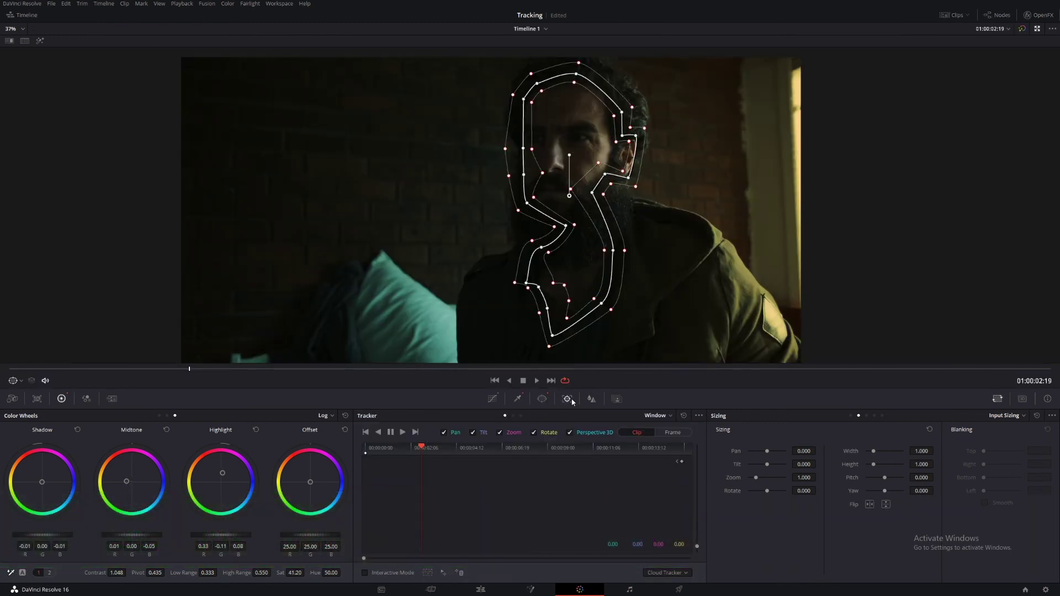
{"action": "left_click", "coordinate": [669, 434]}
{"action": "left_click_drag", "start_coordinate": [570, 195], "coordinate": [570, 196]}
{"action": "scroll", "coordinate": [571, 217], "scroll_direction": "down", "scroll_amount": 1}
Reposition the skin mask over the man's face at successive frames, including 01:00:04:22 and 01:00:12:00
{"action": "left_click", "coordinate": [329, 373]}
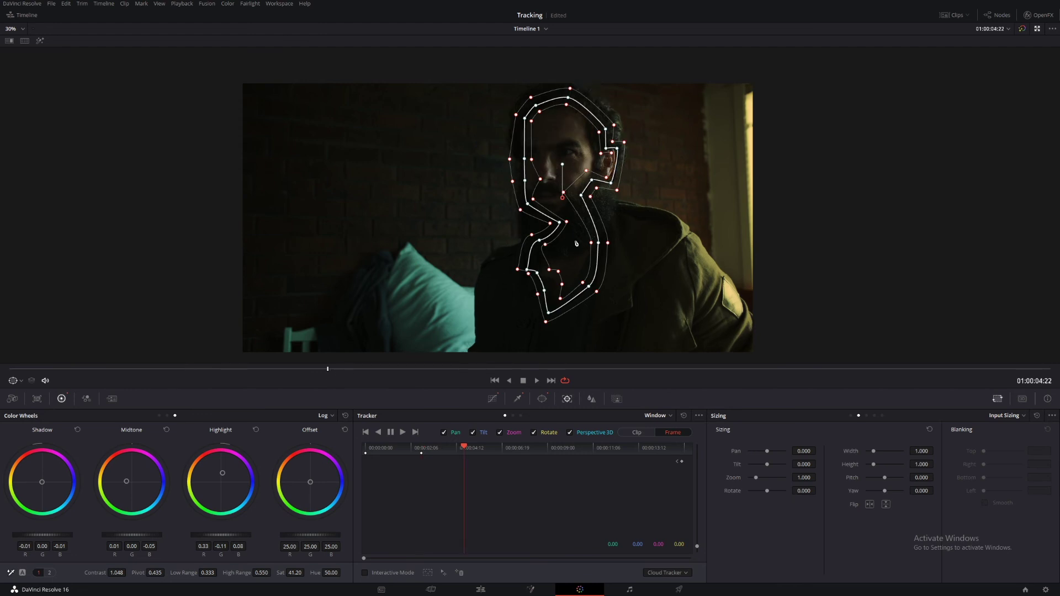
{"action": "mouse_move", "coordinate": [562, 197]}
{"action": "left_mouse_down"}
{"action": "mouse_move", "coordinate": [541, 200]}
{"action": "mouse_move", "coordinate": [569, 210]}
{"action": "left_mouse_up"}
{"action": "left_click", "coordinate": [457, 370]}
{"action": "left_click", "coordinate": [638, 368]}
{"action": "left_click", "coordinate": [791, 369]}
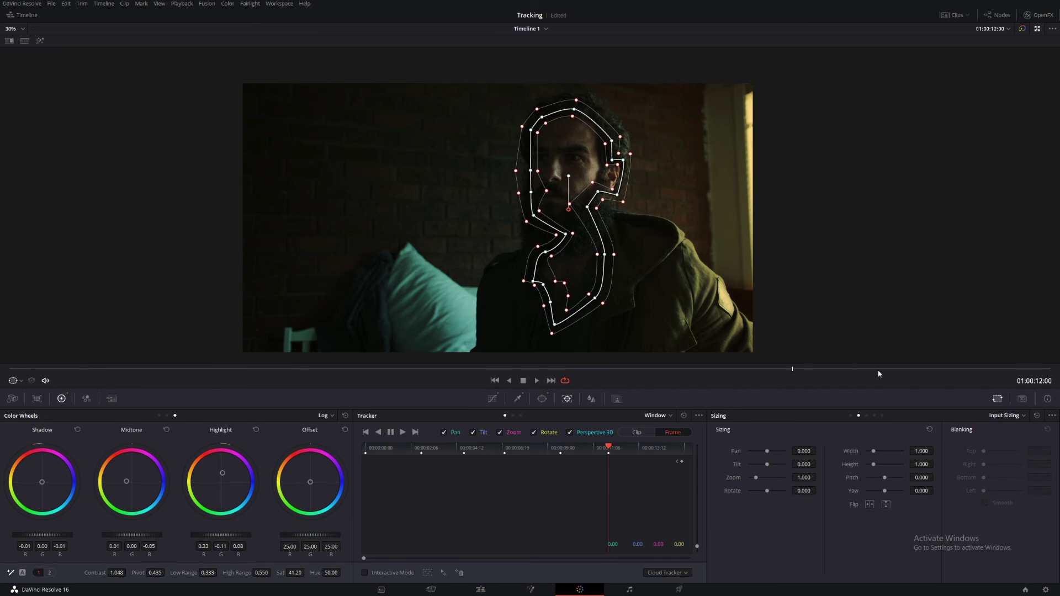
Play and scrub the clip full screen to check how the skin mask follows the face
{"action": "key", "text": "ctrl+f"}
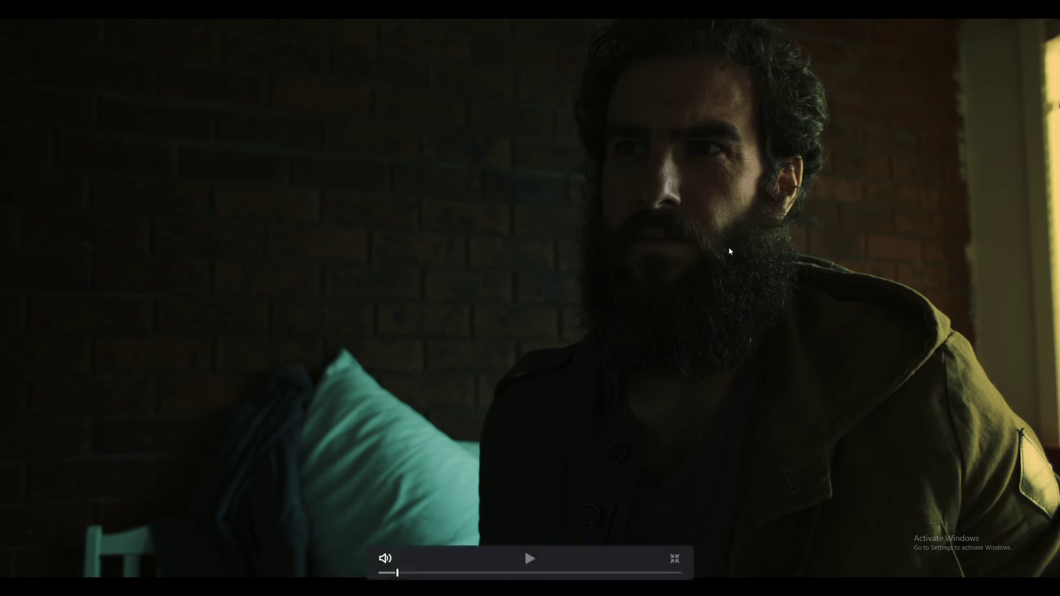
{"action": "key", "text": "space"}
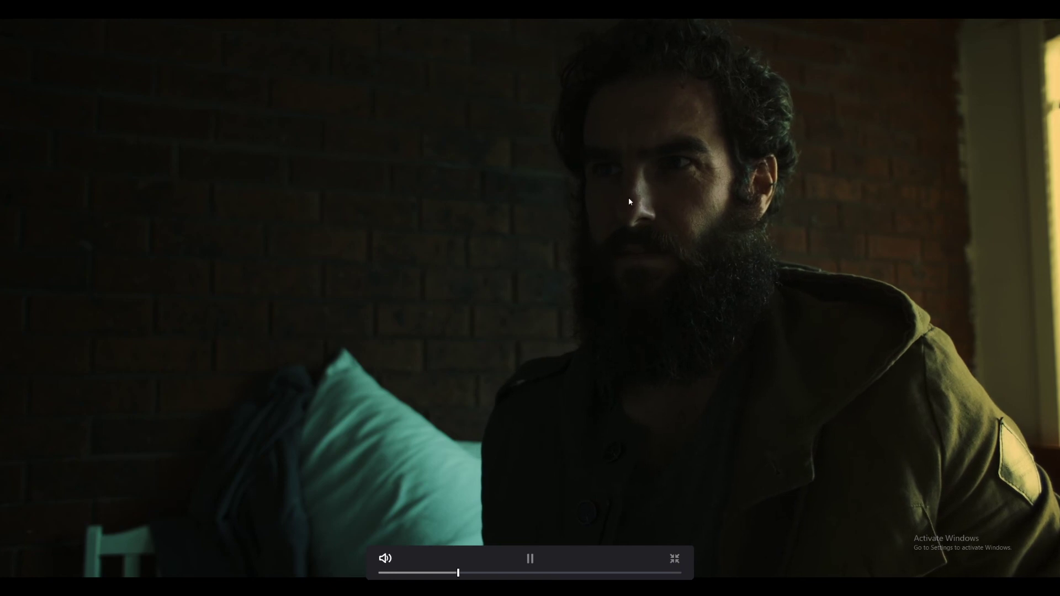
{"action": "left_click_drag", "start_coordinate": [444, 572], "coordinate": [483, 575]}
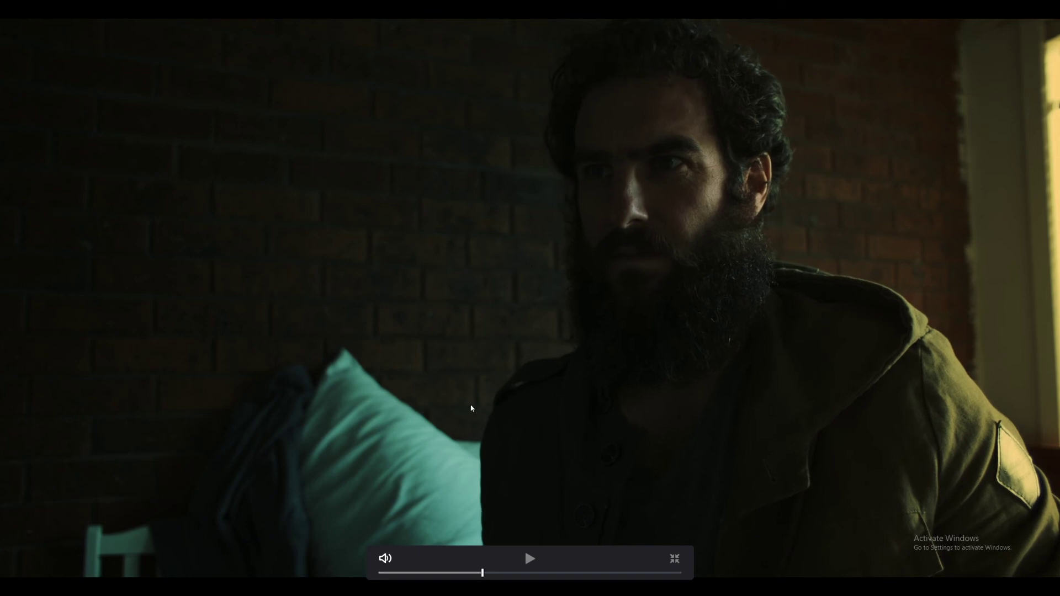
{"action": "key", "text": "Escape"}
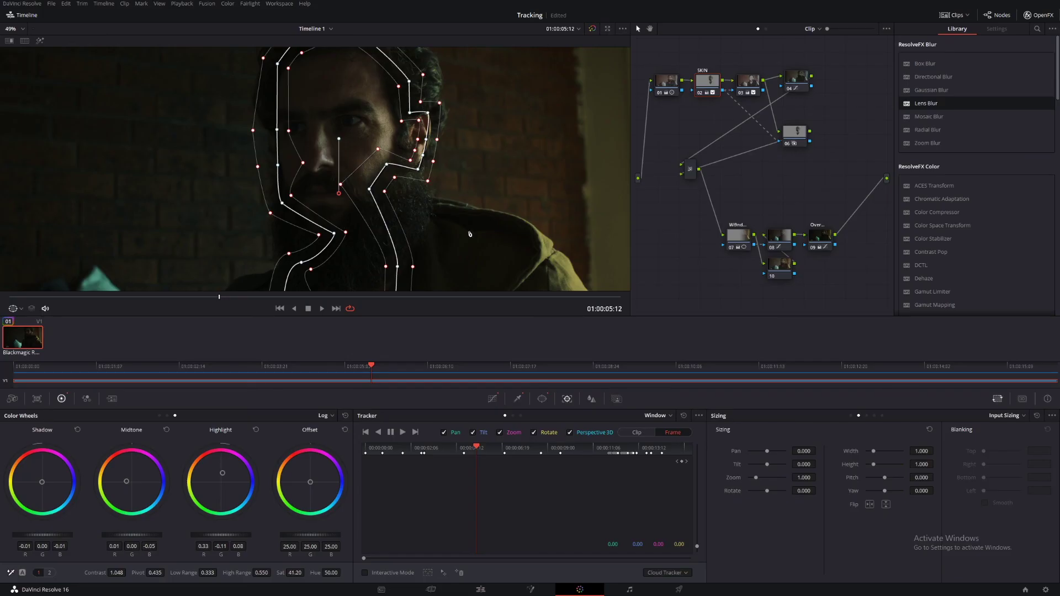
Soften the area outside the skin mask by raising the Blur radius on node 03, and view the result full screen
{"action": "left_click", "coordinate": [745, 83]}
{"action": "key", "text": "alt+f"}
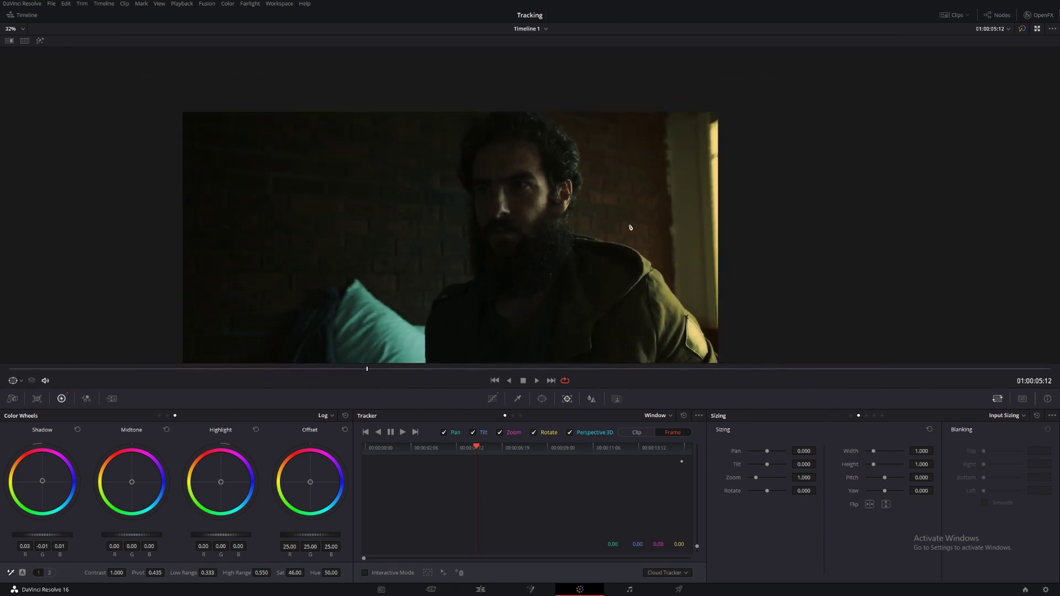
{"action": "left_click_drag", "start_coordinate": [641, 234], "coordinate": [645, 200]}
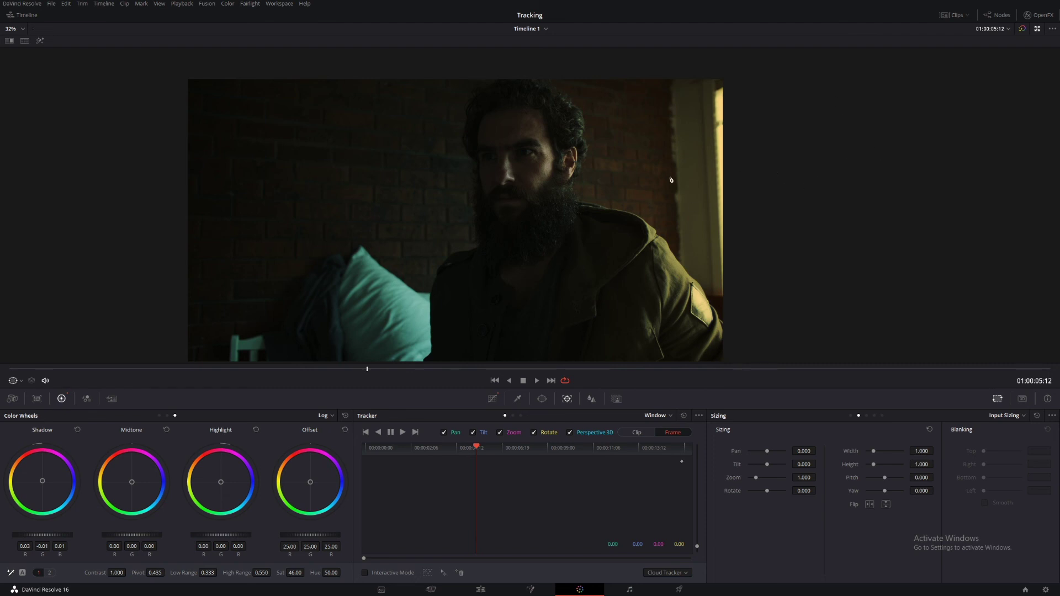
{"action": "left_click", "coordinate": [952, 15]}
{"action": "left_click", "coordinate": [953, 15]}
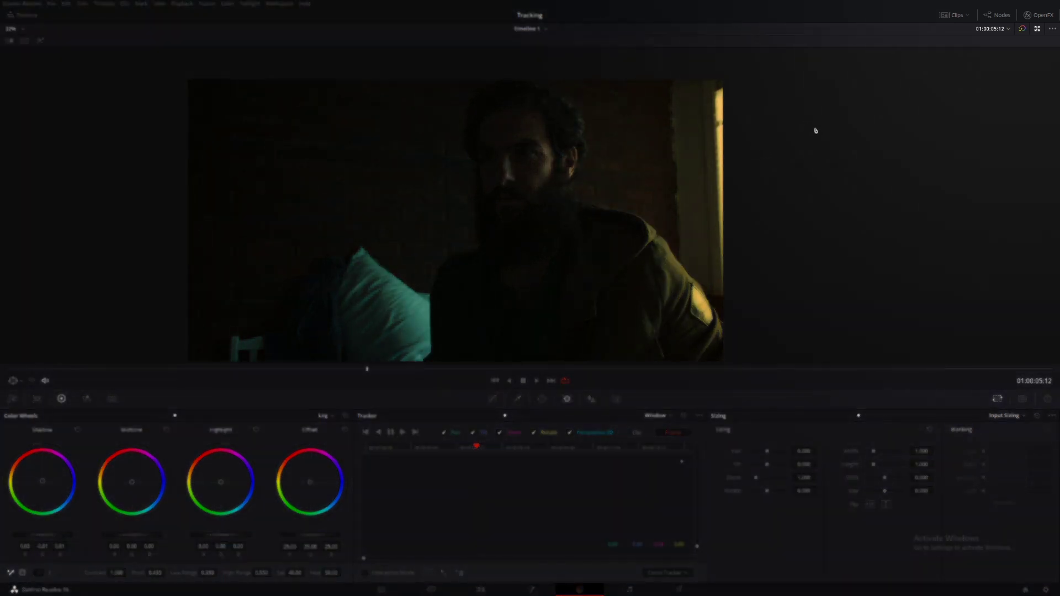
{"action": "left_click", "coordinate": [1043, 16]}
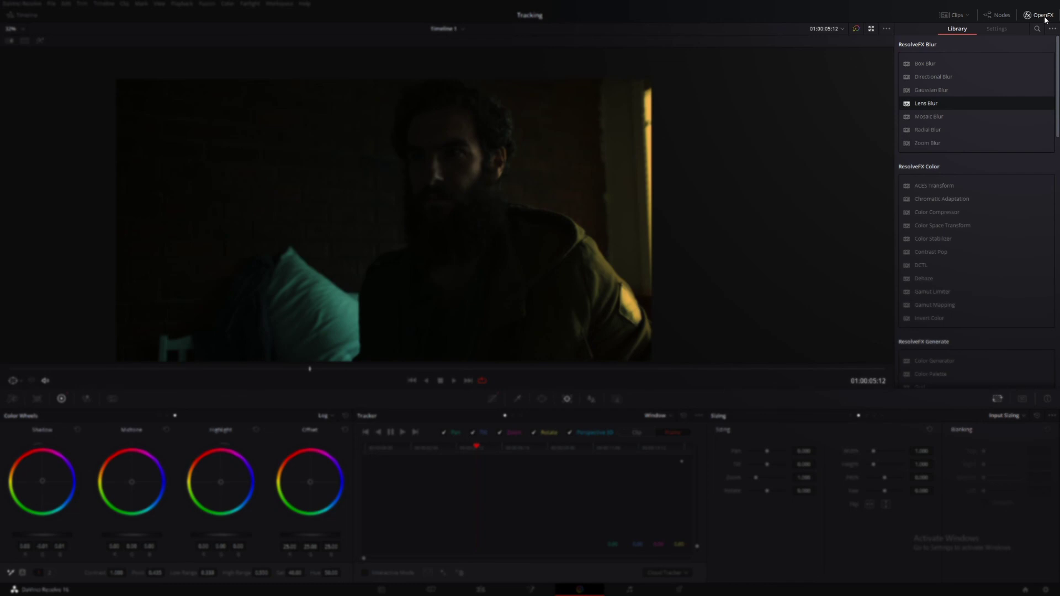
{"action": "left_click", "coordinate": [592, 398]}
{"action": "left_click_drag", "start_coordinate": [437, 493], "coordinate": [432, 466]}
{"action": "key", "text": "ctrl+f"}
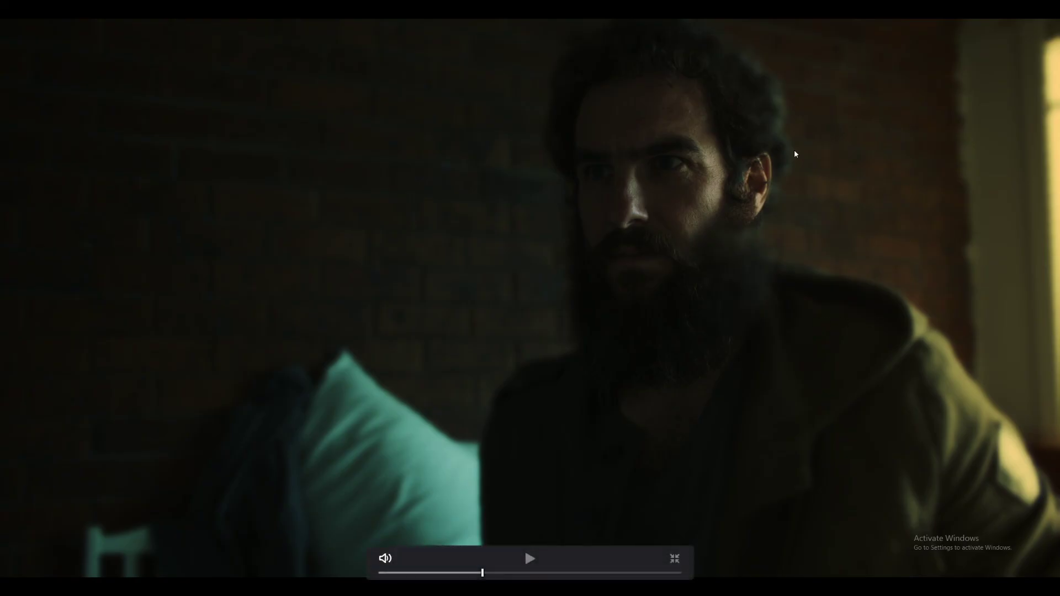
Check the blurred result in the full-screen view and reset the Blur radius on node 03 to its default
{"action": "key", "text": "ctrl+f"}
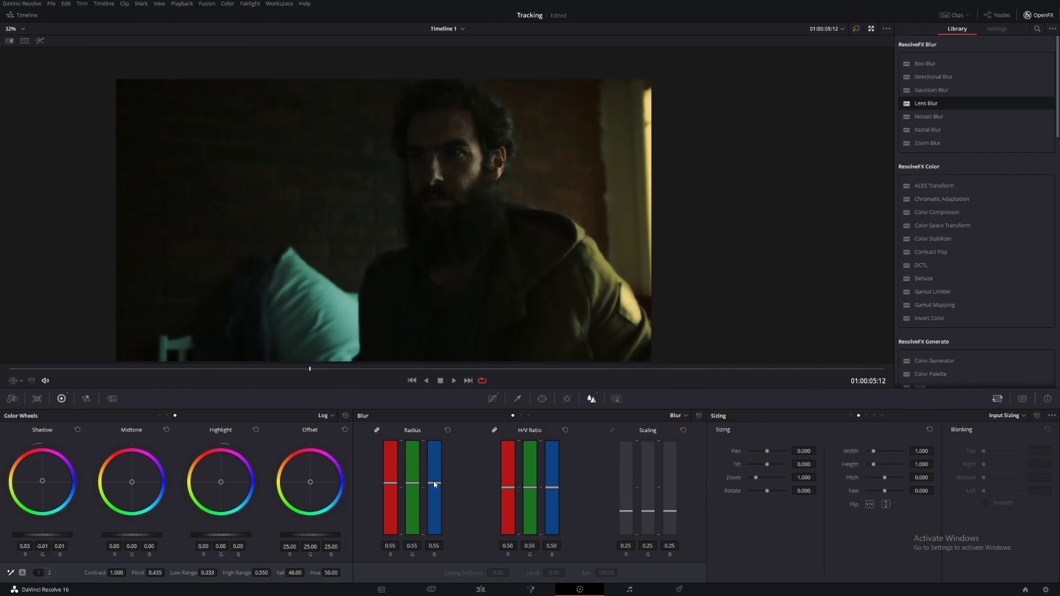
{"action": "key", "text": "ctrl+f"}
{"action": "key", "text": "ctrl+f"}
{"action": "left_click", "coordinate": [447, 430]}
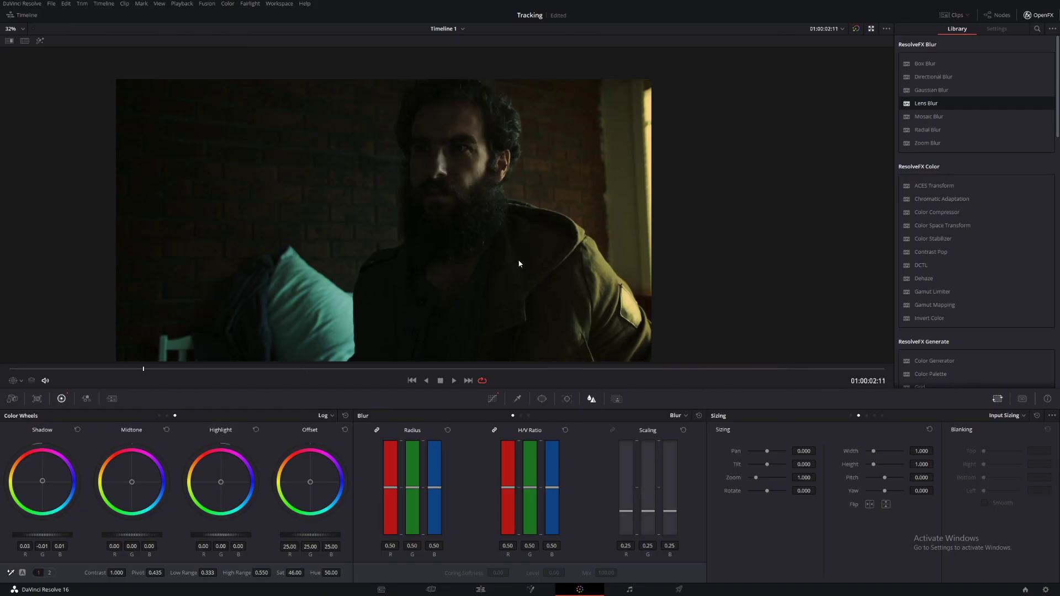
Apply a Lens Blur effect to node 03 with Global Blend 0.664, Blur Size 1.84 and Blade Curvature 0.347
{"action": "key", "text": "alt+f"}
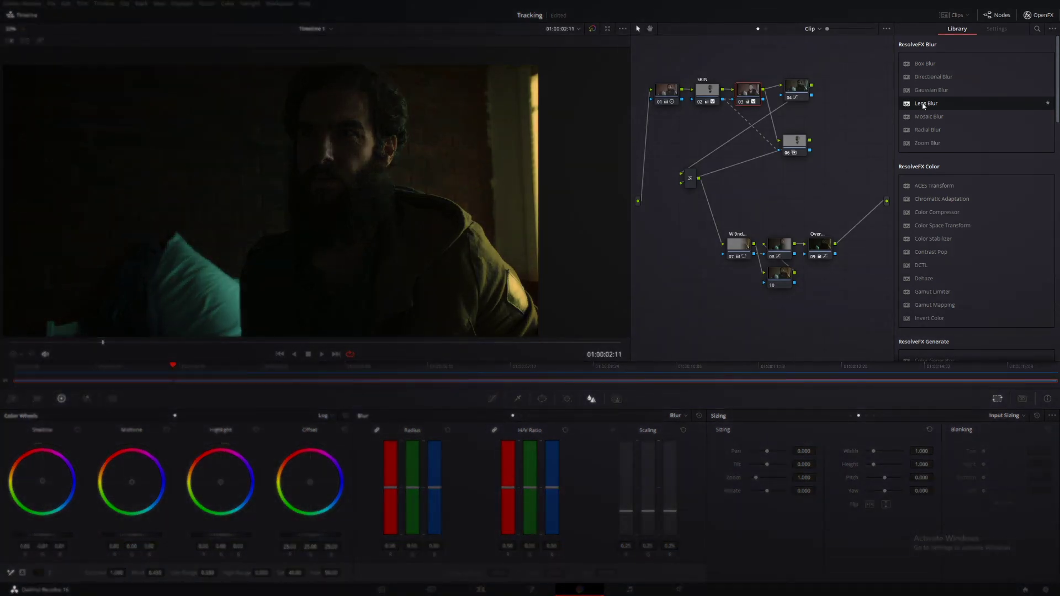
{"action": "left_click_drag", "start_coordinate": [923, 105], "coordinate": [748, 94]}
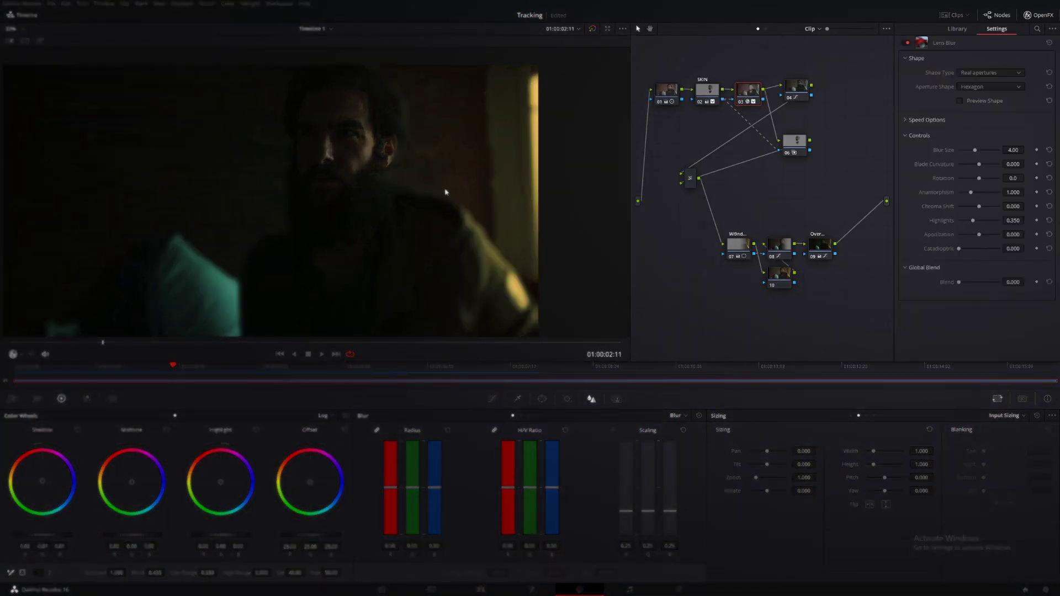
{"action": "left_click_drag", "start_coordinate": [968, 282], "coordinate": [987, 283]}
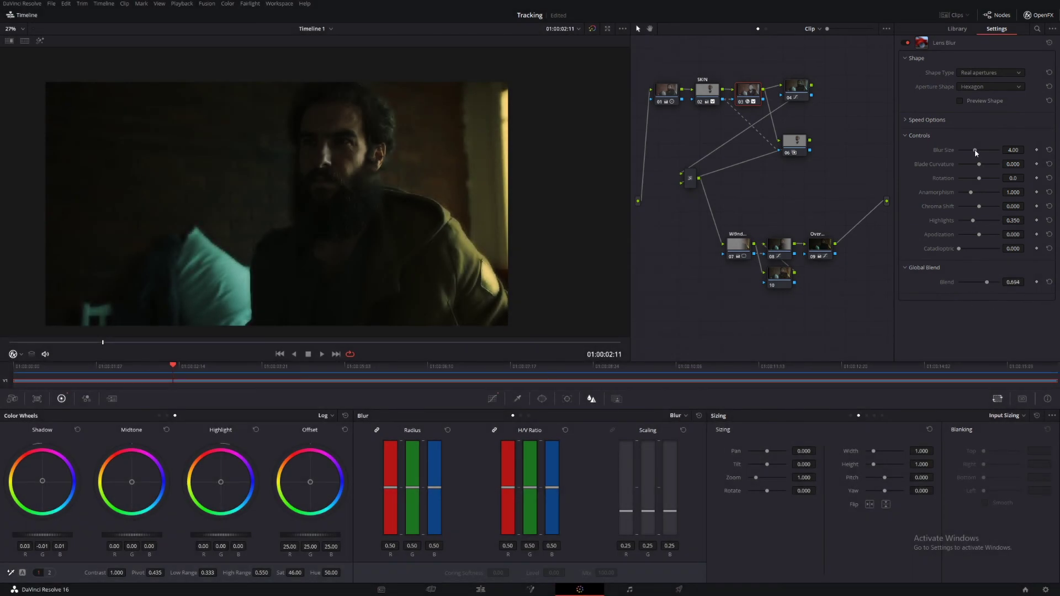
{"action": "left_click_drag", "start_coordinate": [988, 152], "coordinate": [966, 150]}
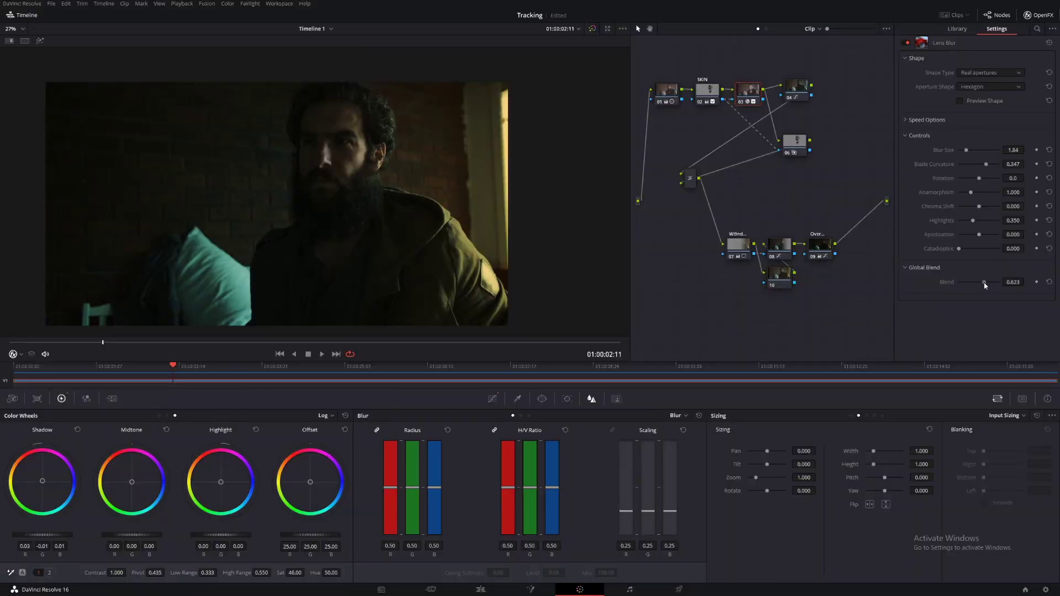
Fine-tune the Lens Blur on node 03 to Global Blend 0.551, Anamorphism 1.155 and Catadioptric 0.061
{"action": "left_click_drag", "start_coordinate": [983, 282], "coordinate": [983, 282]}
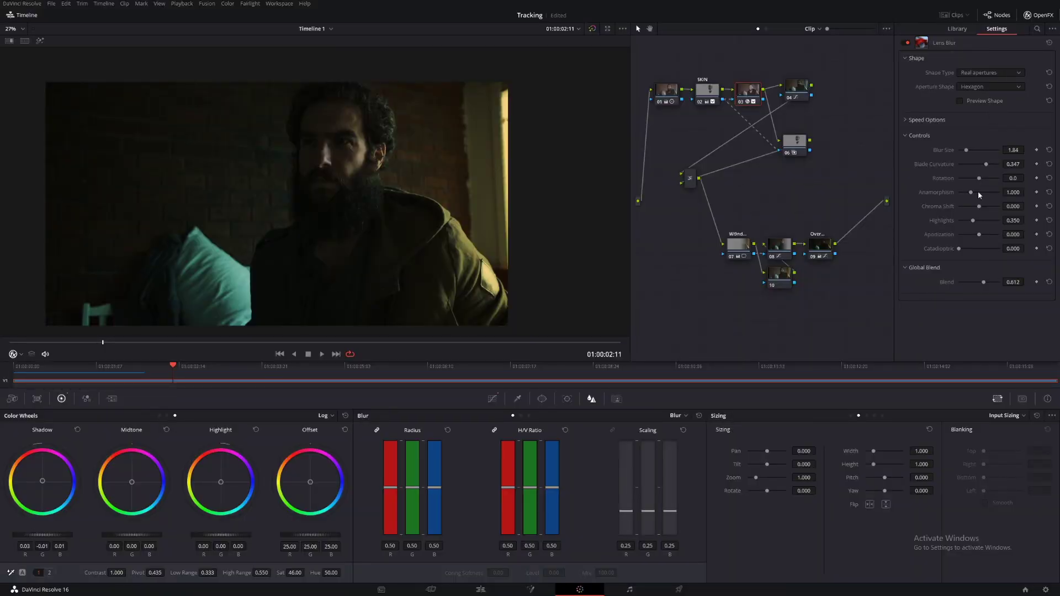
{"action": "left_click_drag", "start_coordinate": [983, 283], "coordinate": [981, 283]}
{"action": "left_click_drag", "start_coordinate": [972, 193], "coordinate": [974, 198]}
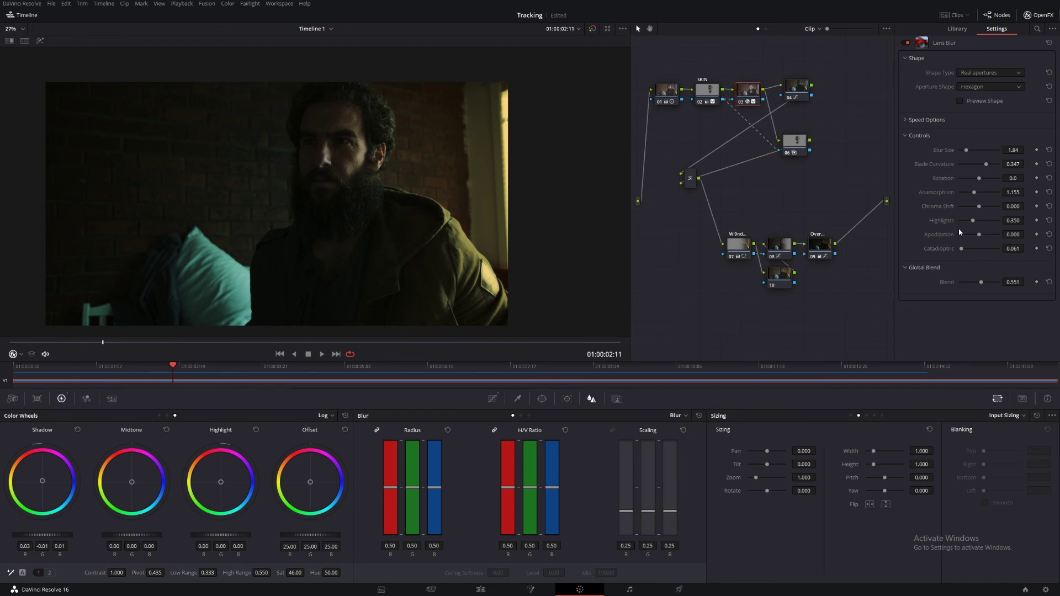